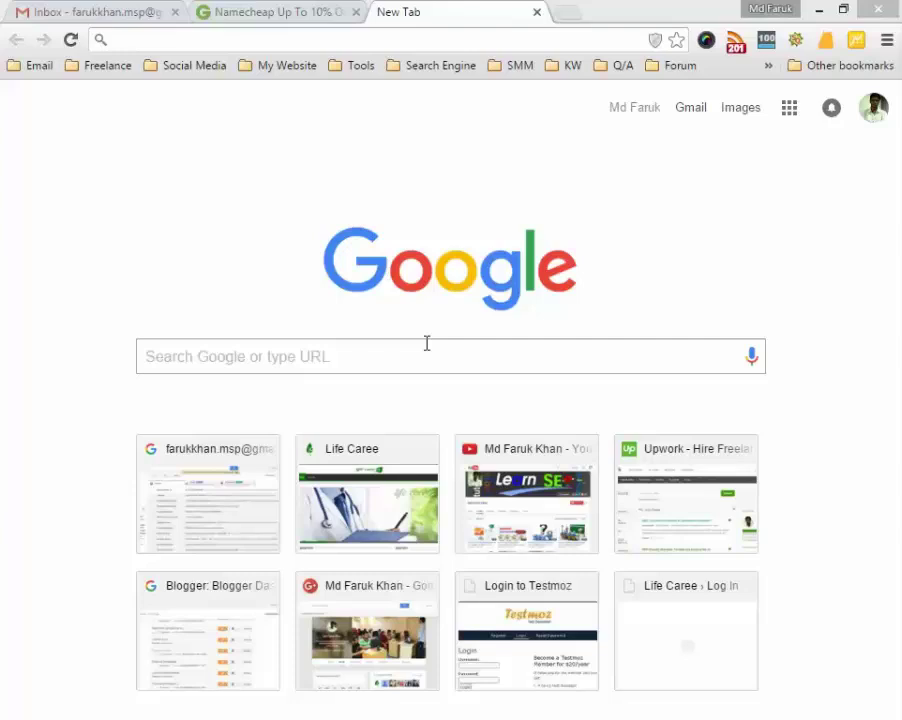
- Go to namecheap.com and close the older Namecheap promotion tab
click(384, 39)
text(namecheap.com)
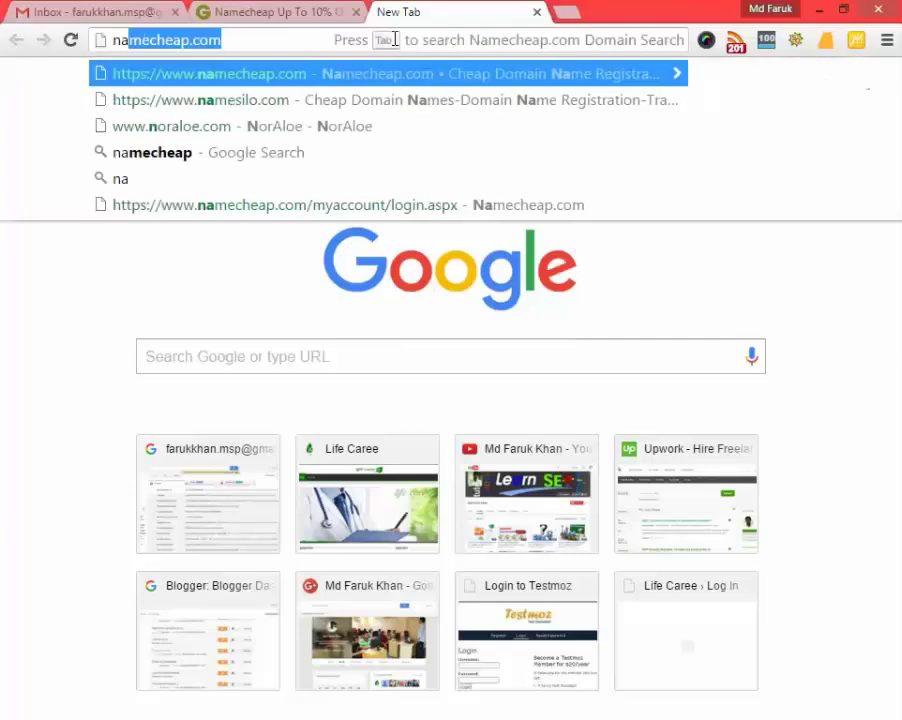
key(Return)
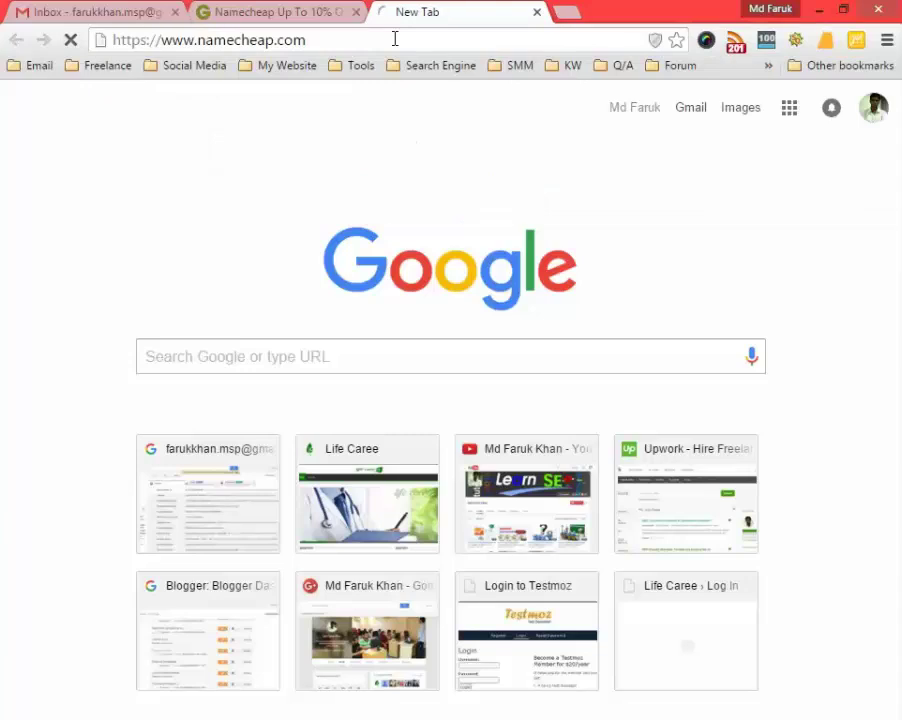
click(353, 12)
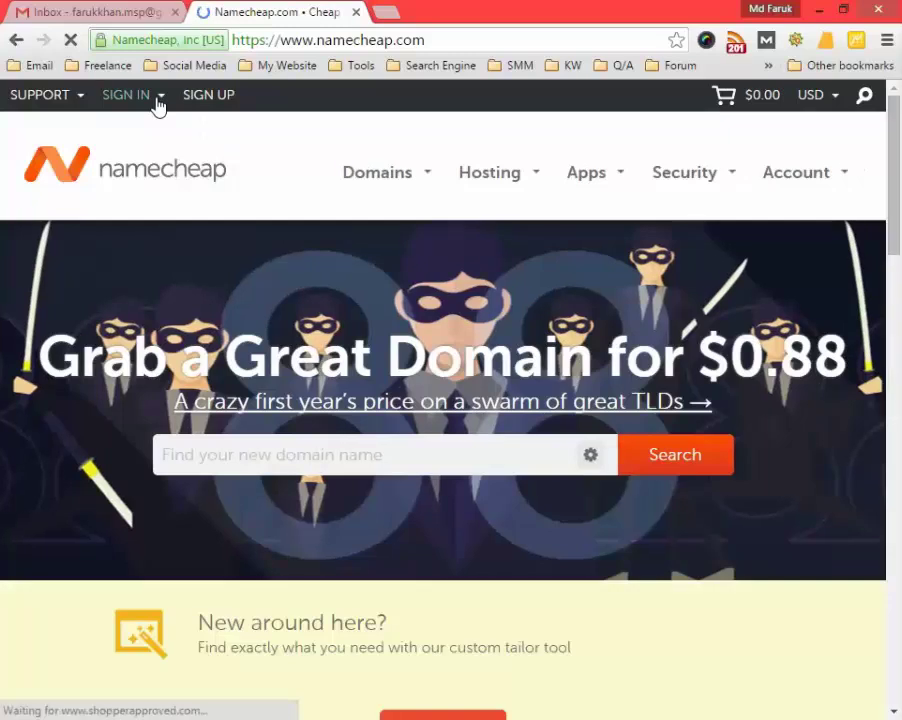
- Sign in with the saved account login to reach the two-factor Authorize Login page
click(156, 104)
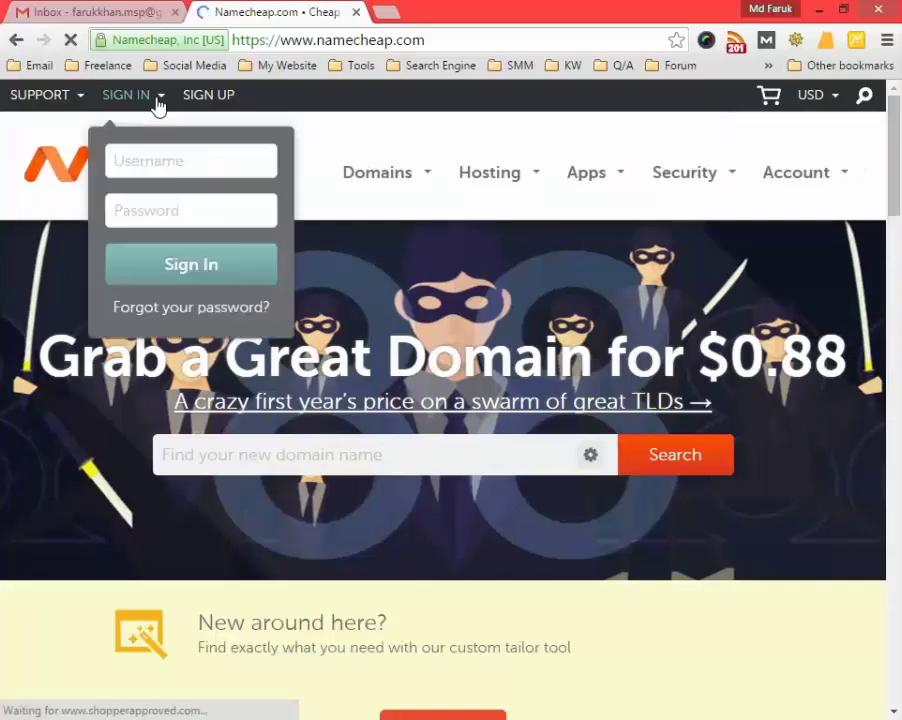
click(134, 157)
click(135, 192)
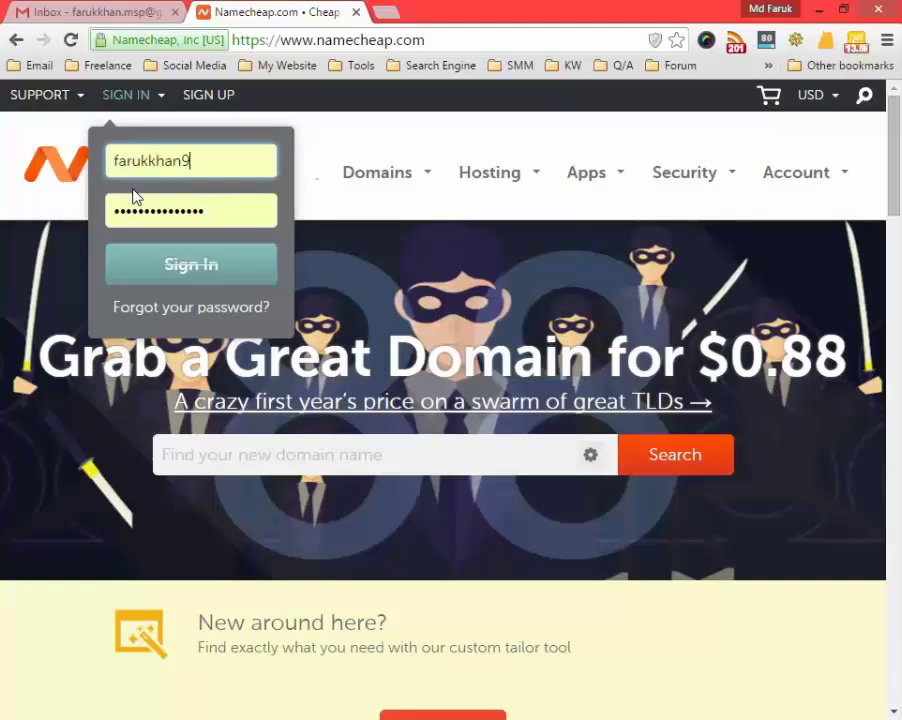
click(193, 268)
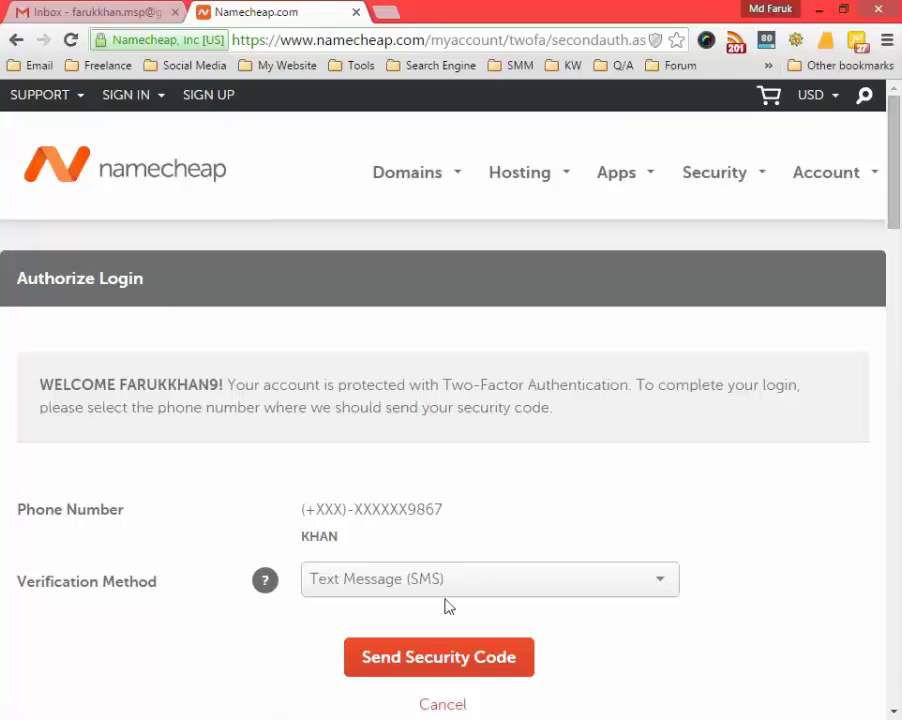
- Have a security code sent by SMS, then enter and submit it to reach the Dashboard
click(428, 662)
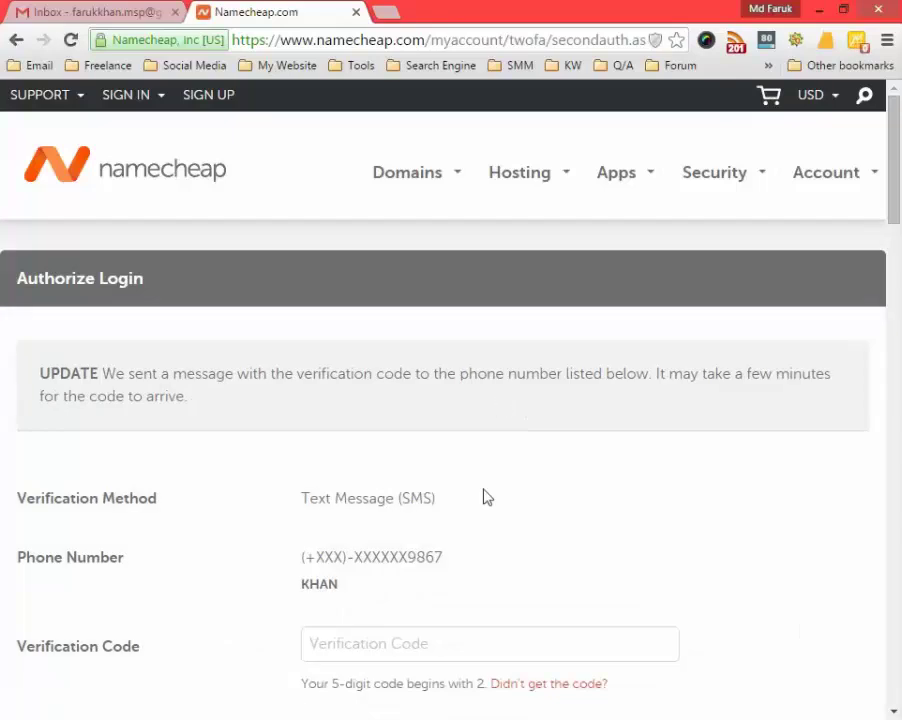
click(380, 640)
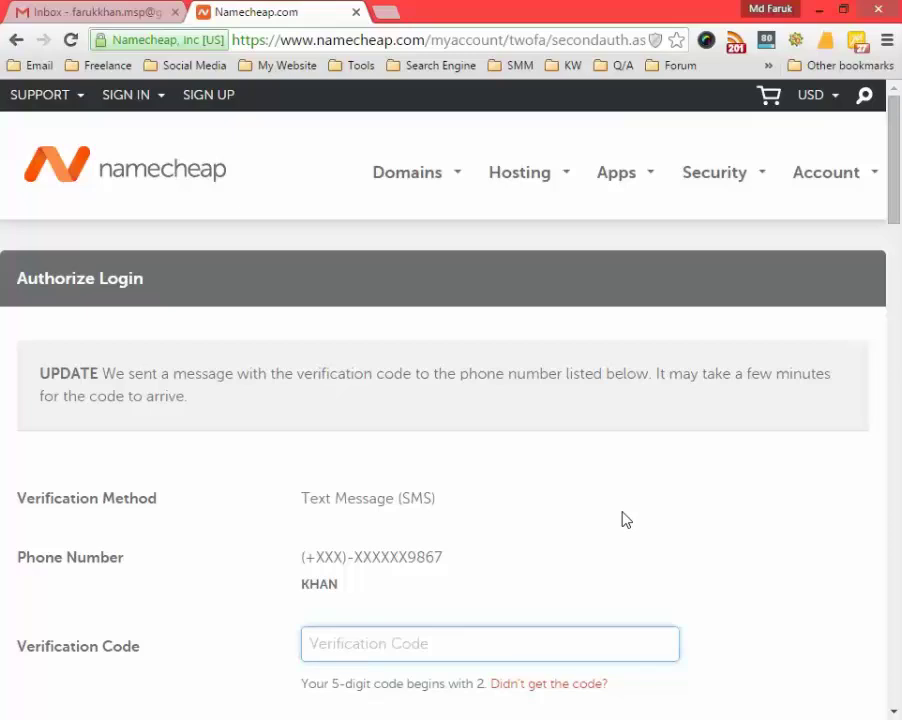
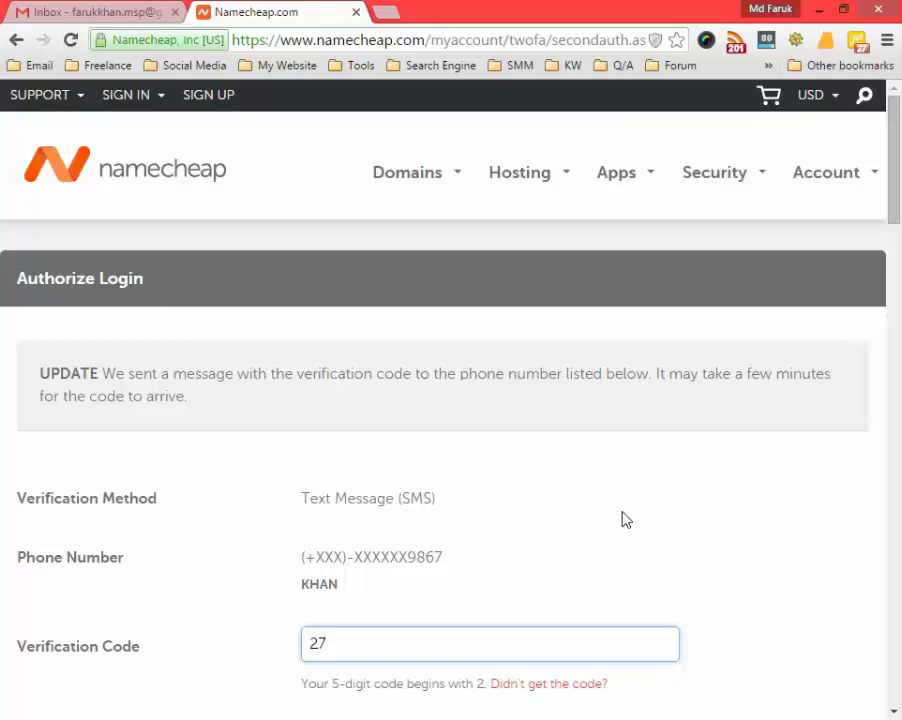
scroll(622, 519, down, 2)
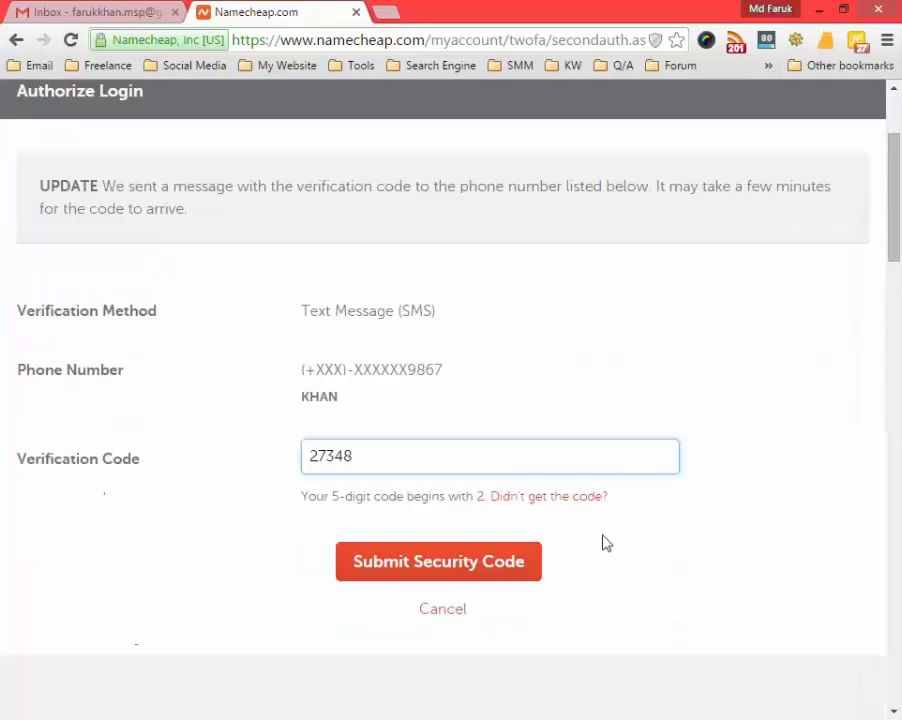
click(467, 560)
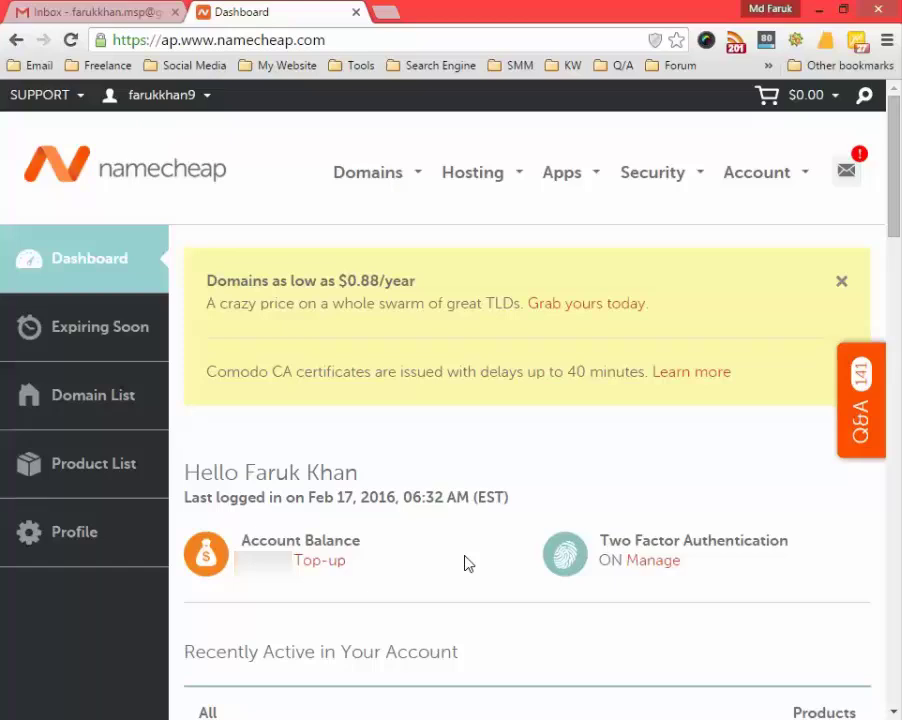
- Open Shared Hosting and compare plans, e.g. Value at $9.88/yr and Professional at $19.88/yr
mouse_move(520, 180)
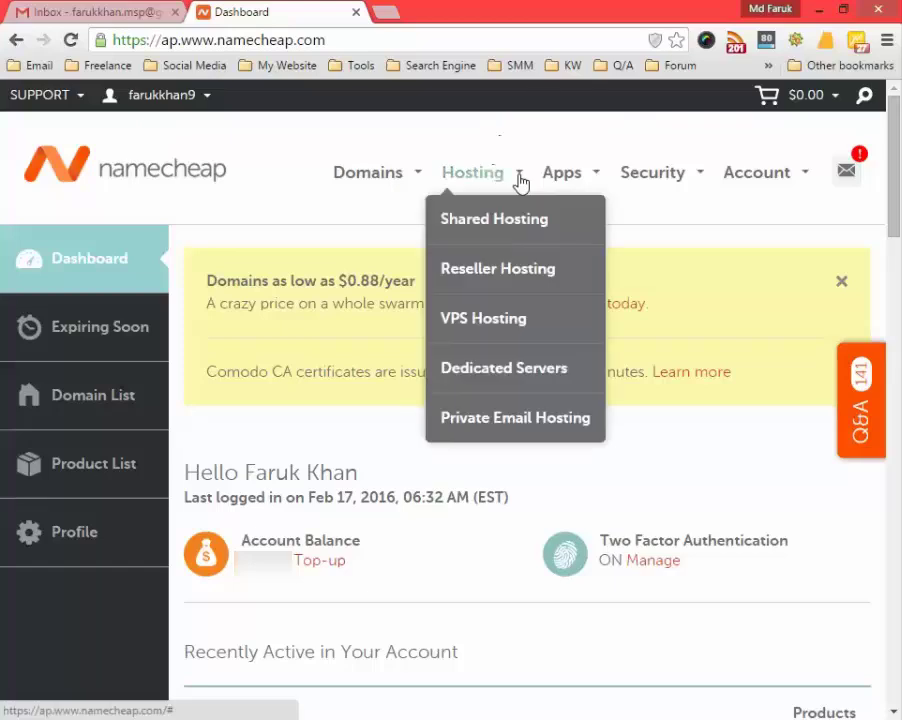
click(482, 224)
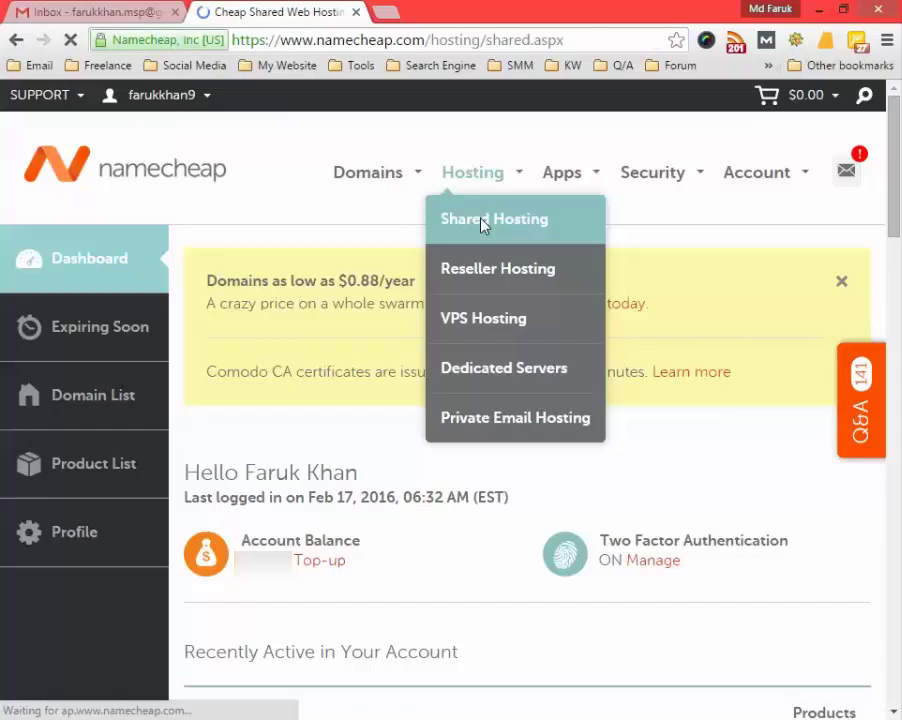
scroll(423, 273, down, 6)
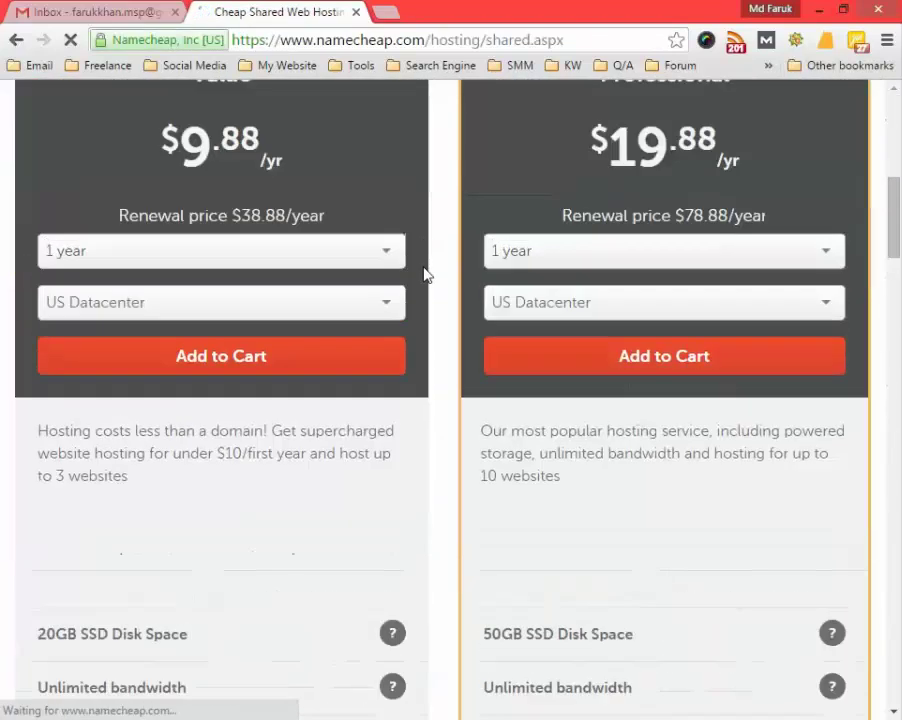
scroll(424, 274, up, 1)
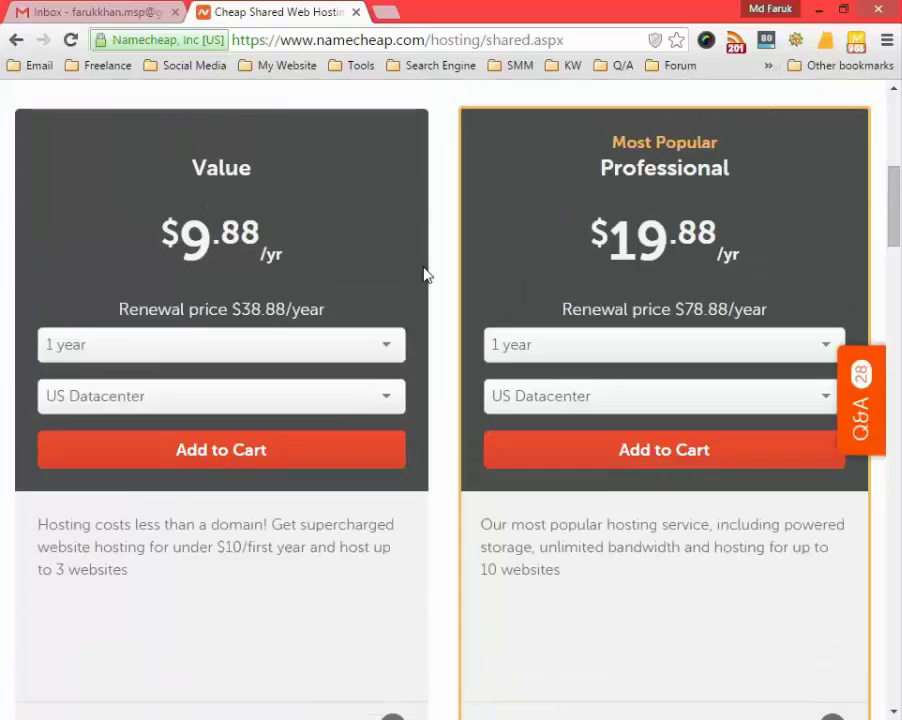
scroll(424, 274, down, 8)
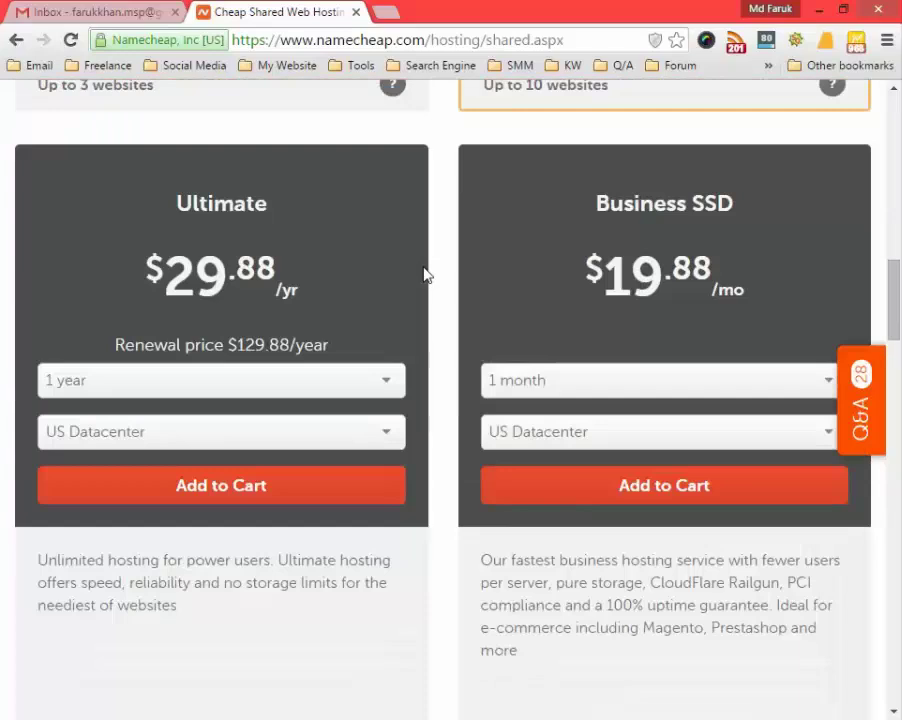
scroll(424, 274, down, 4)
scroll(415, 272, down, 2)
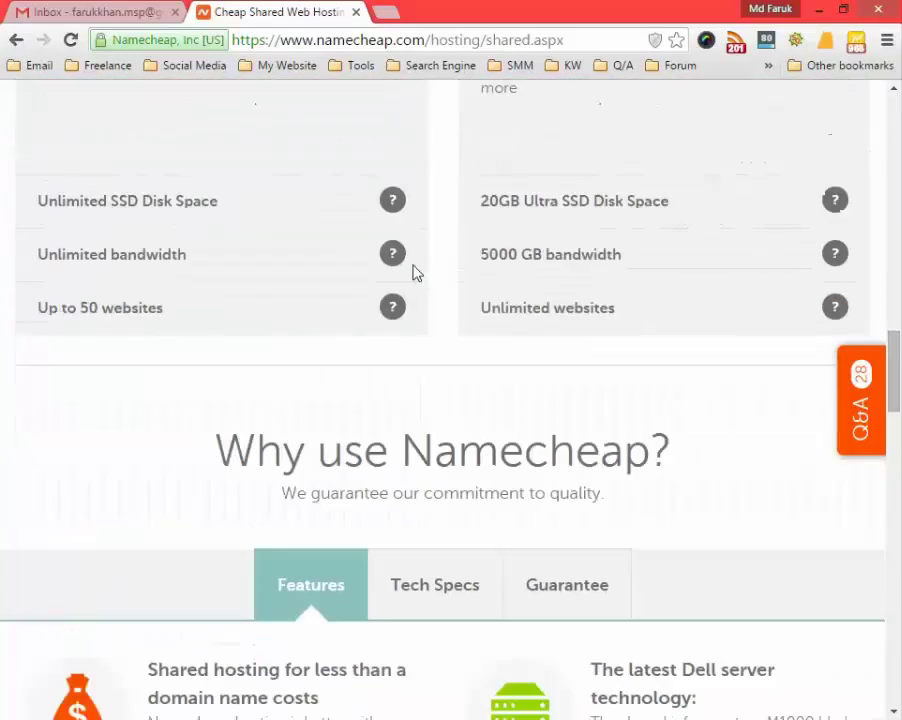
scroll(415, 272, up, 10)
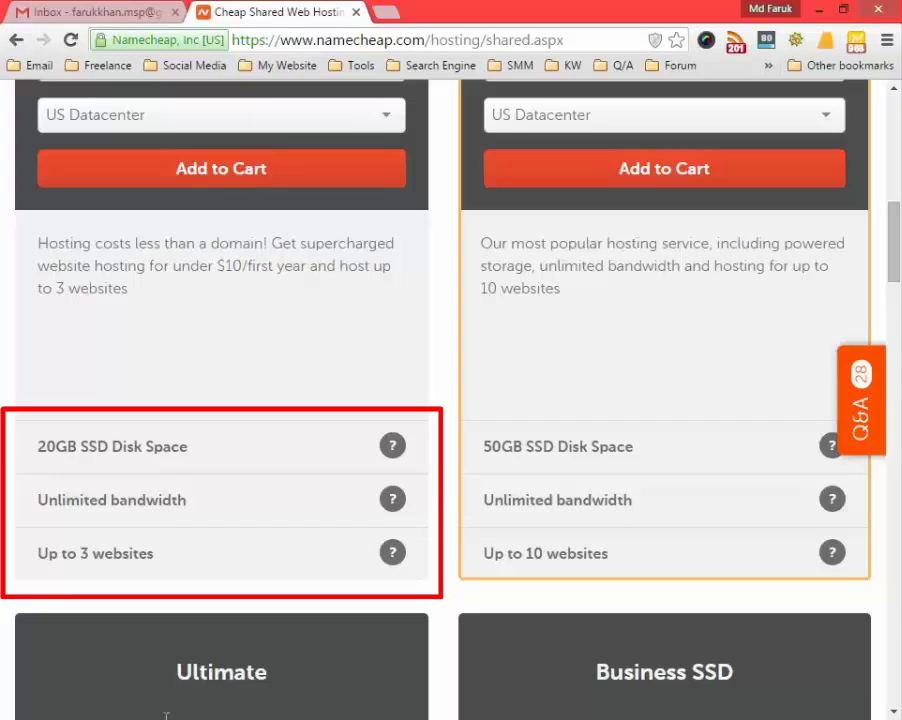
scroll(112, 705, up, 3)
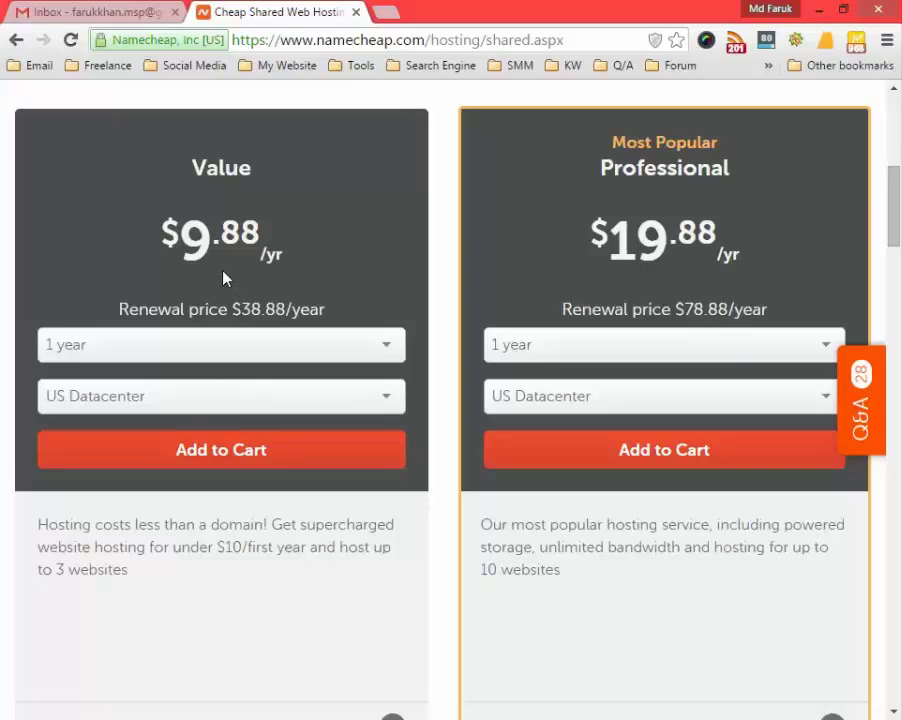
scroll(224, 278, up, 1)
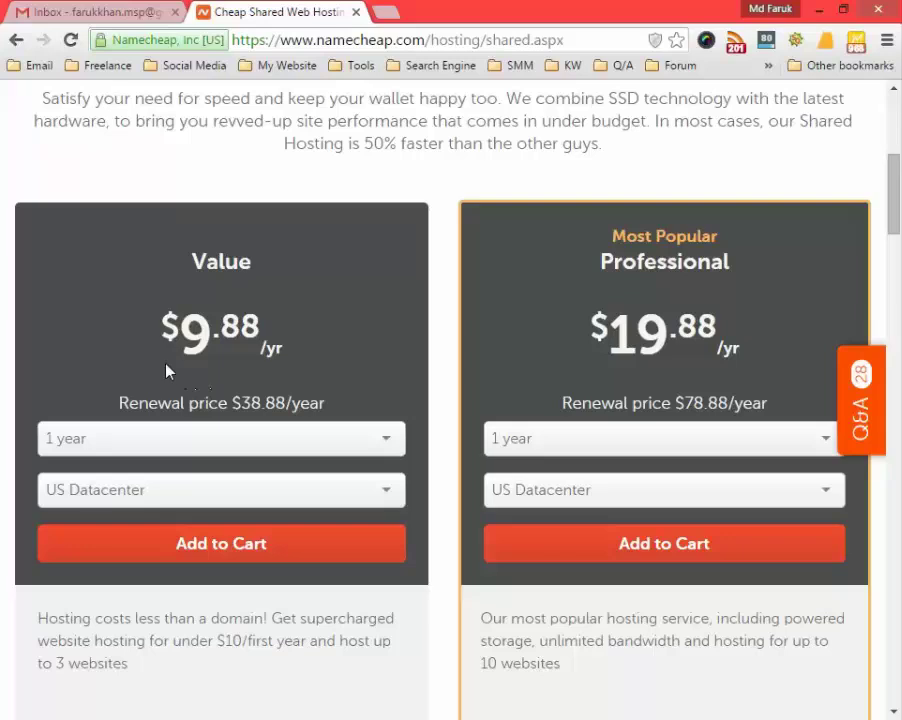
scroll(154, 370, down, 1)
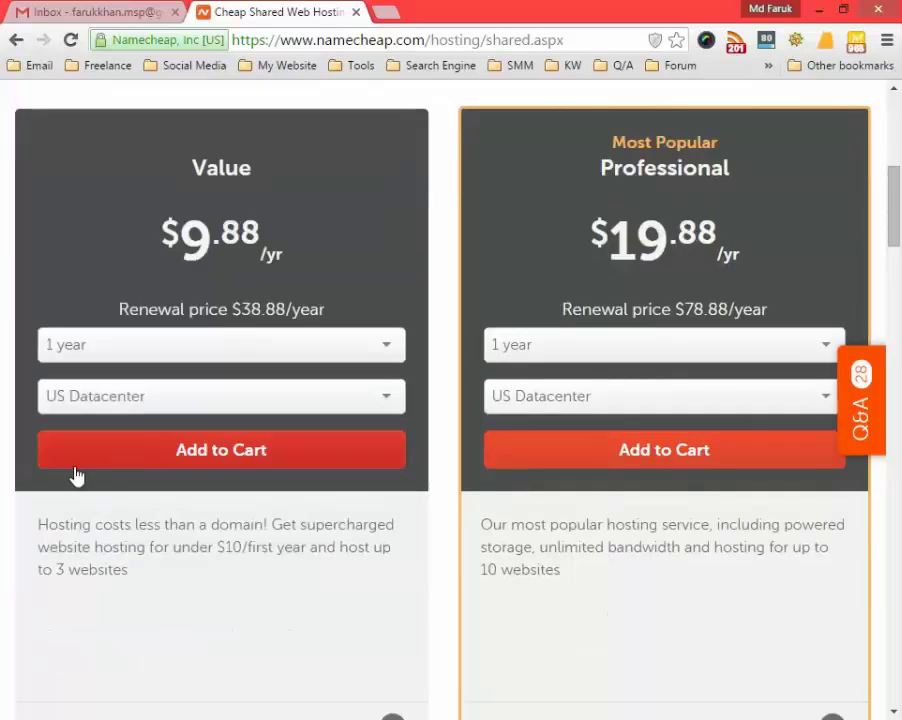
- Add the one-year Value hosting plan ($9.88) to the cart and view the domain options
click(162, 456)
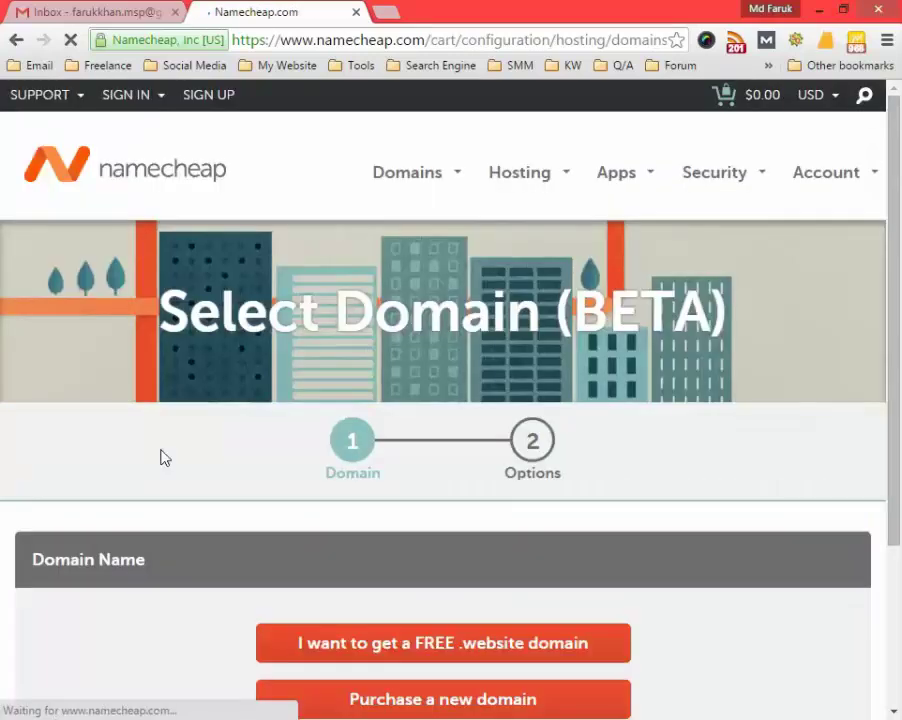
scroll(90, 478, down, 1)
scroll(90, 479, down, 3)
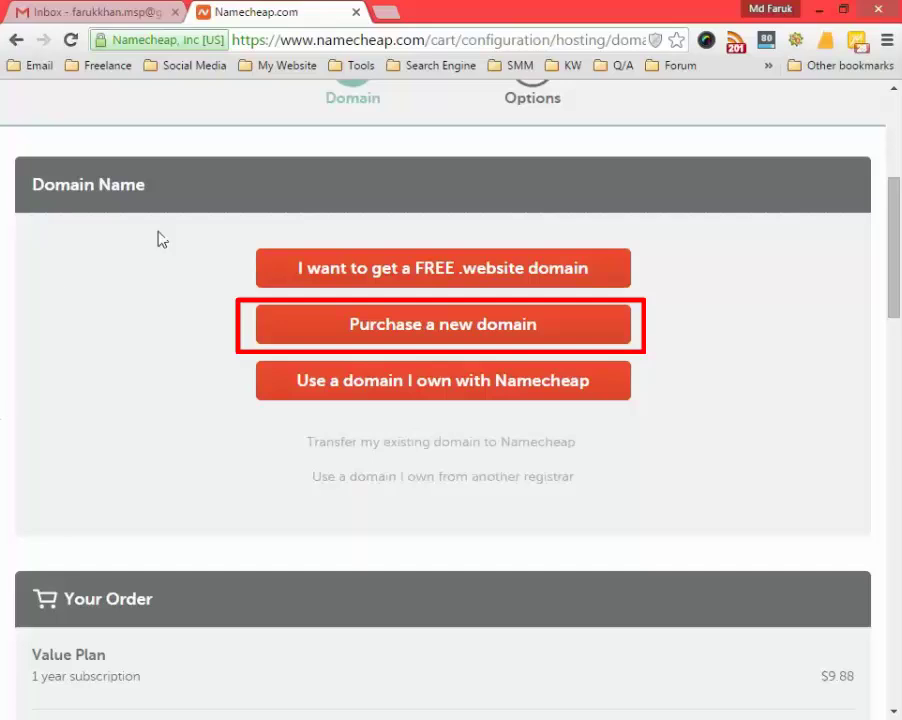
- Add the new domain falgunasif.com for 1 year at $10.69 to the order
click(525, 331)
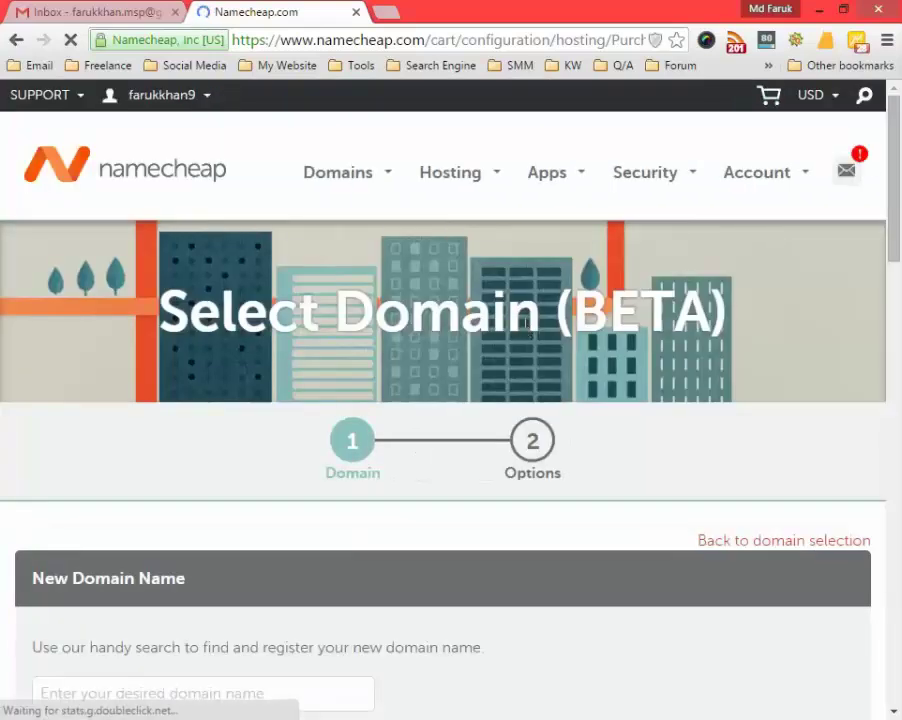
scroll(520, 333, down, 3)
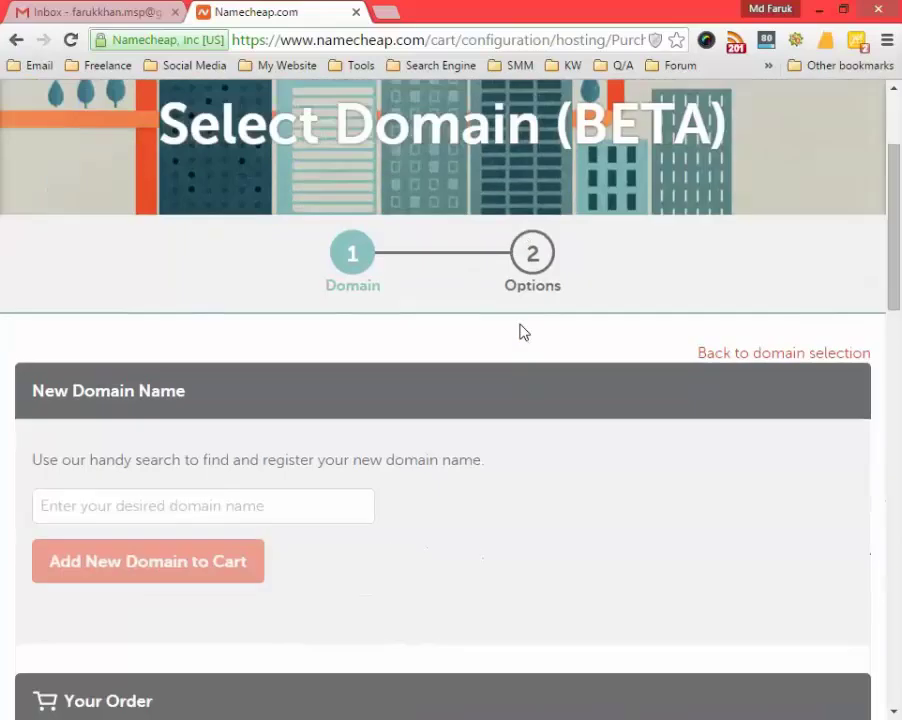
scroll(520, 333, down, 1)
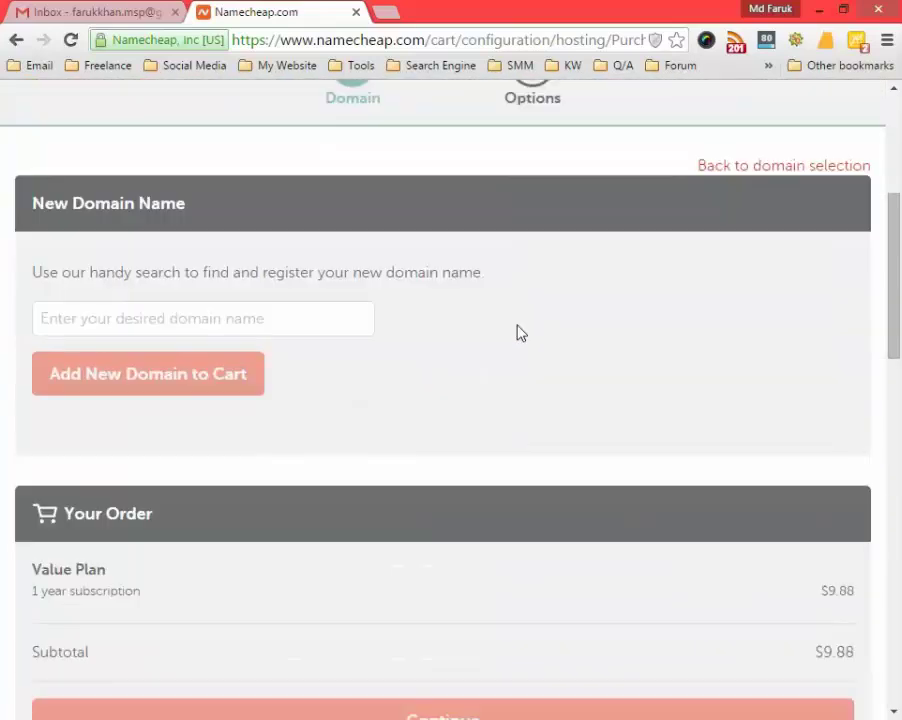
click(153, 318)
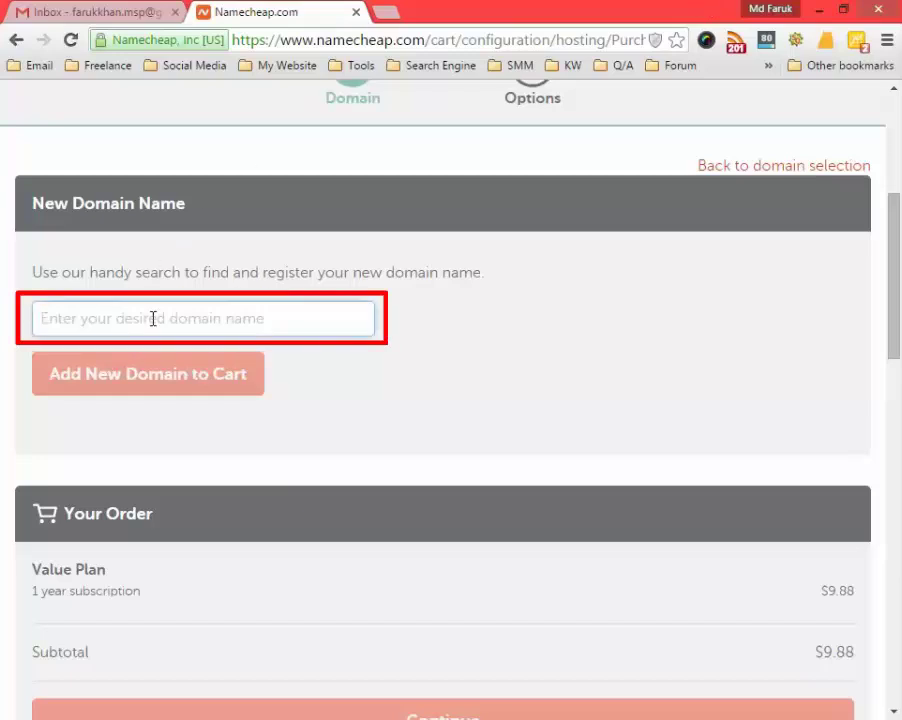
text(fal)
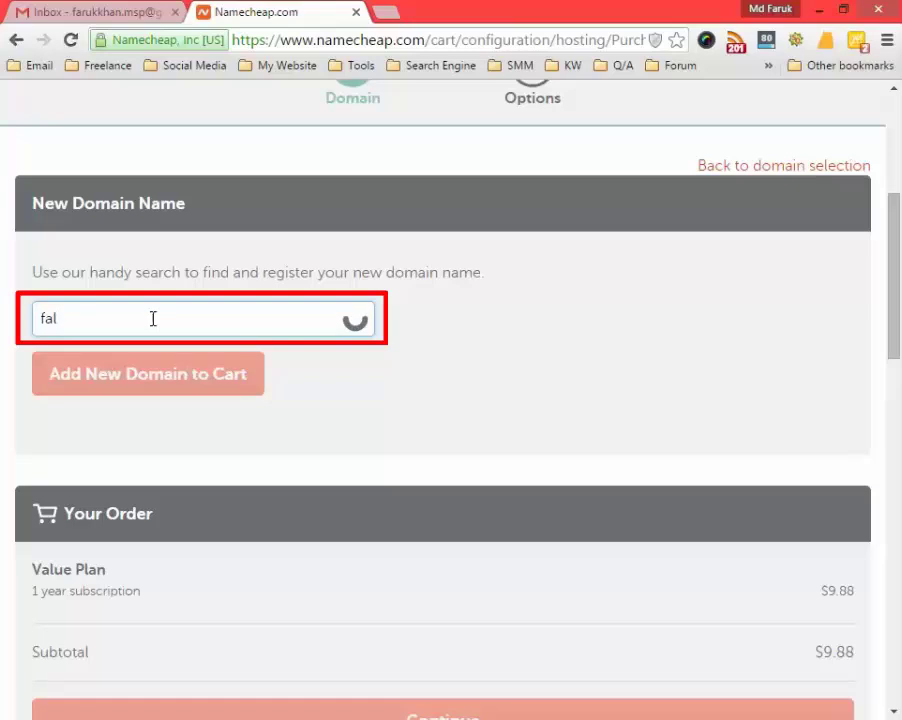
text(gun)
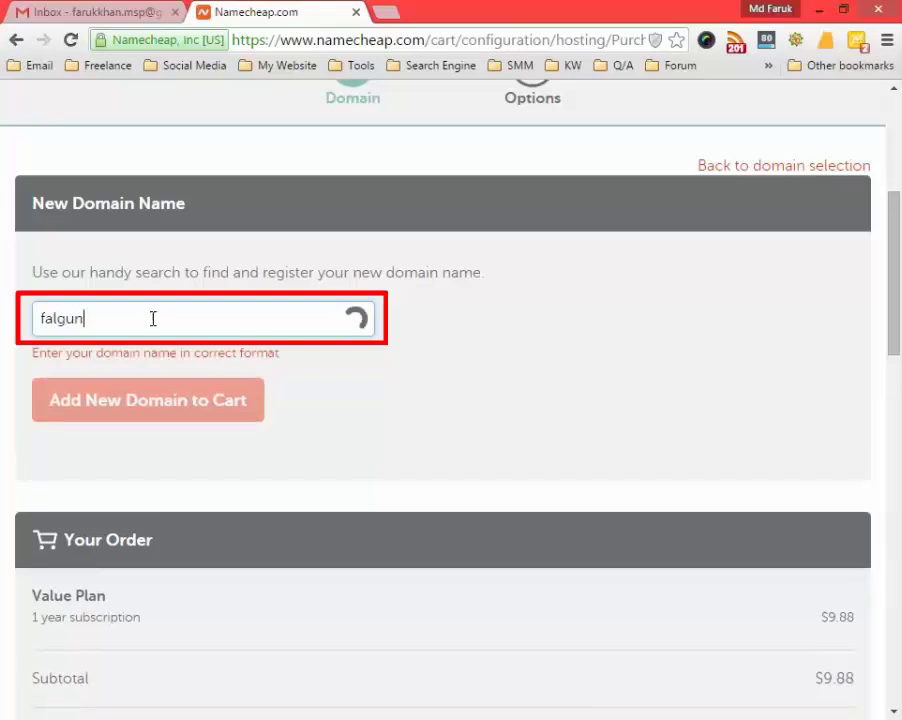
text(asif co)
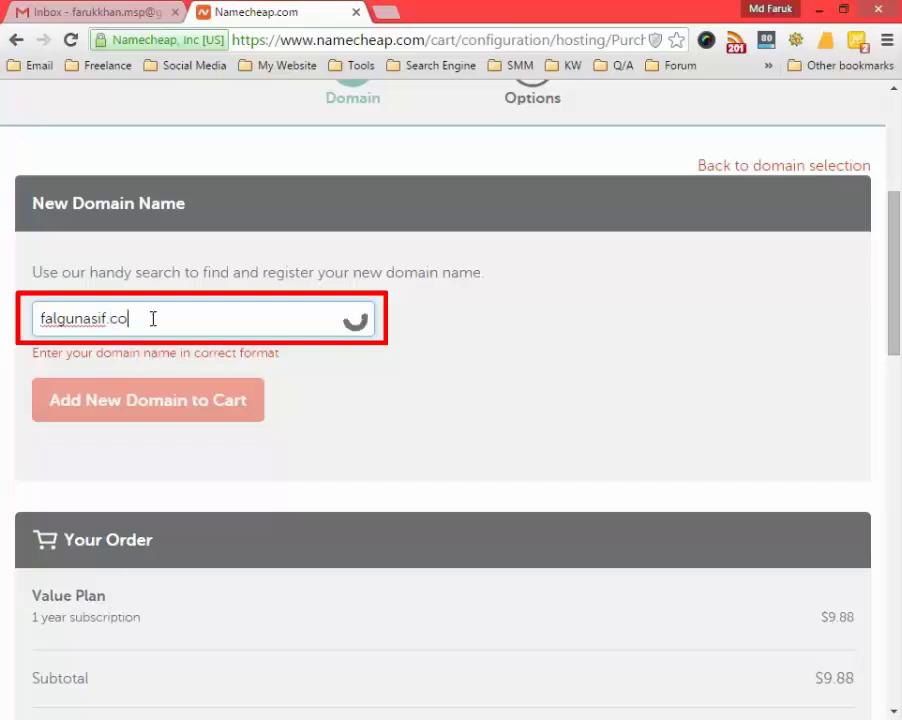
text(m)
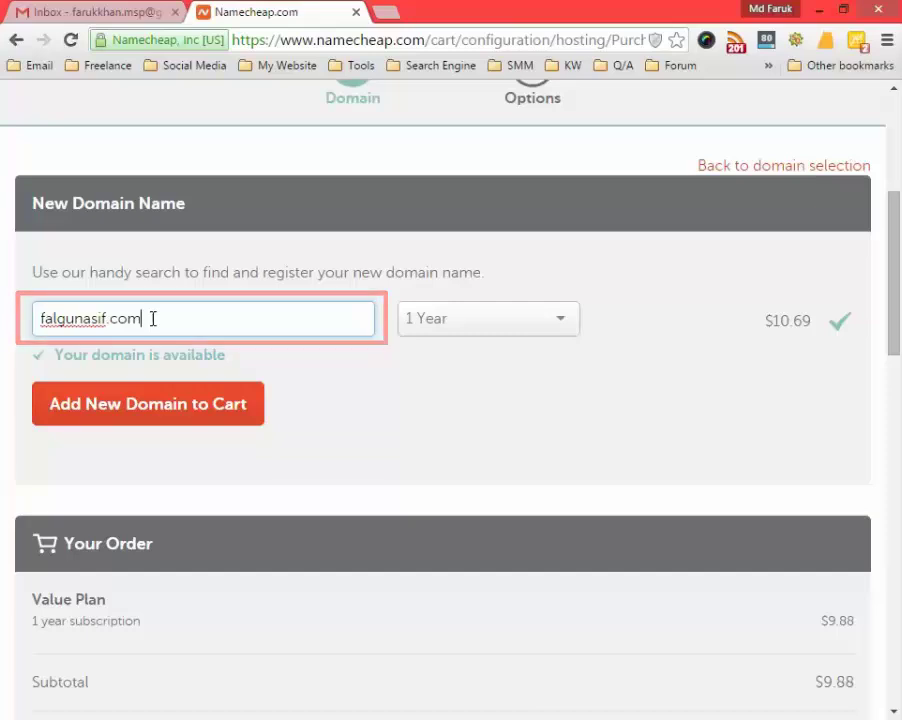
click(81, 414)
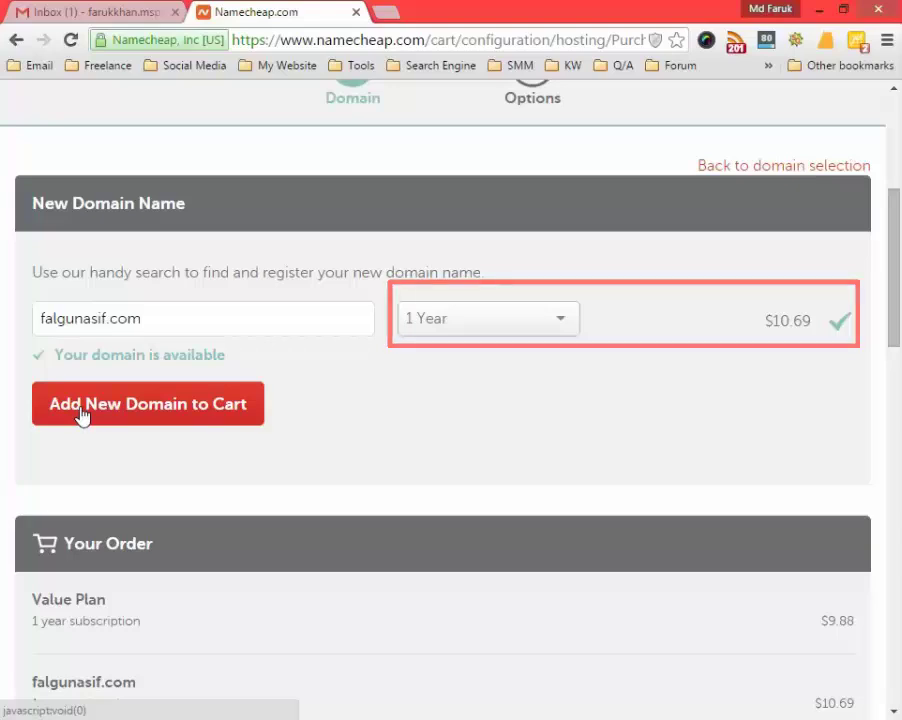
- Continue to the cart and review it down to the $20.75 subtotal and promo code field
scroll(300, 390, down, 3)
click(428, 556)
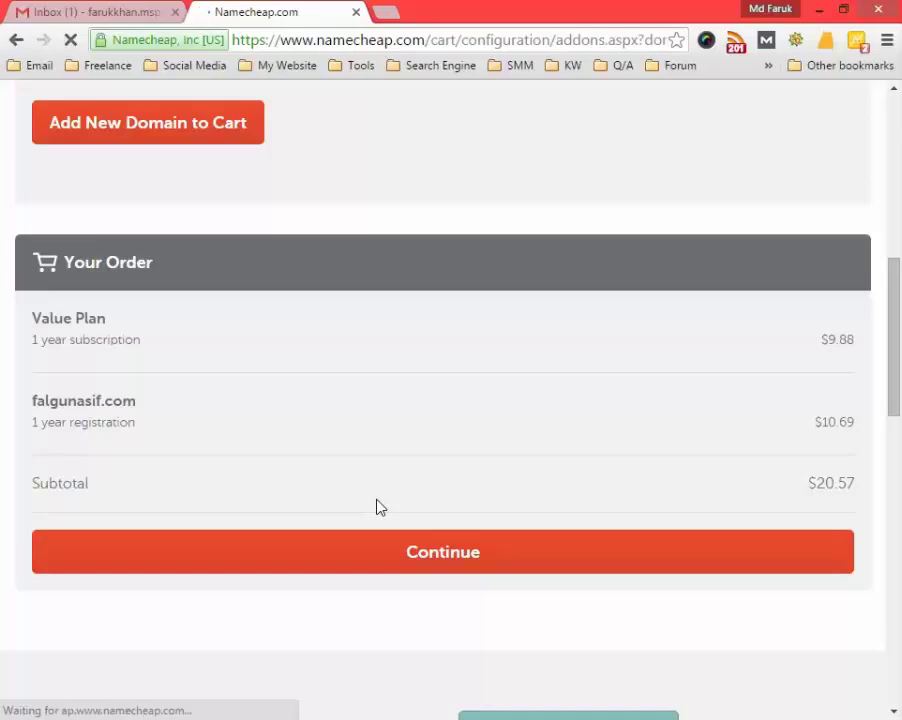
scroll(432, 475, down, 3)
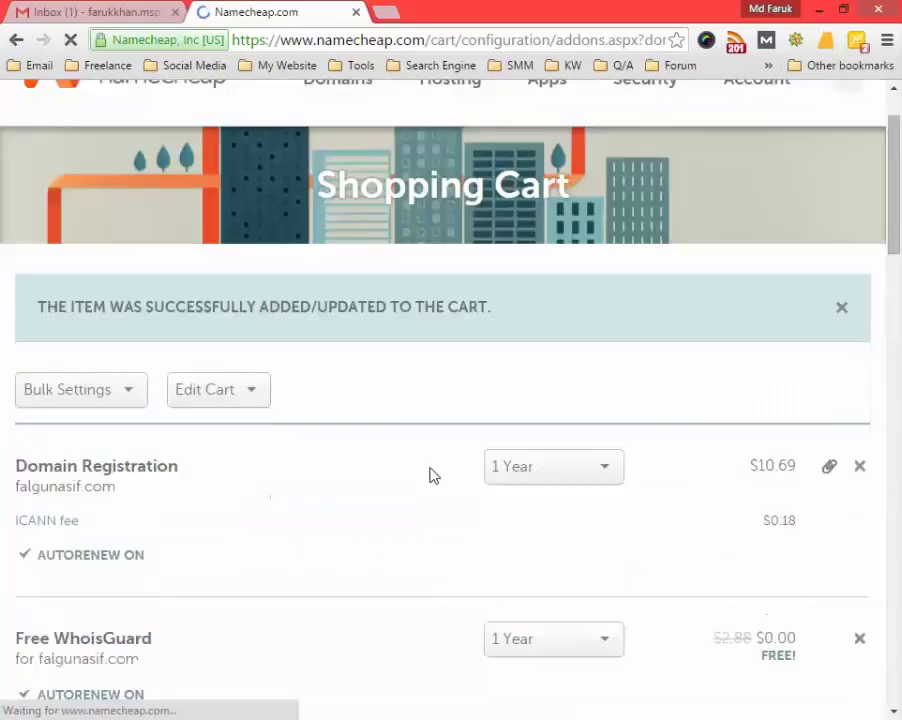
scroll(433, 466, down, 1)
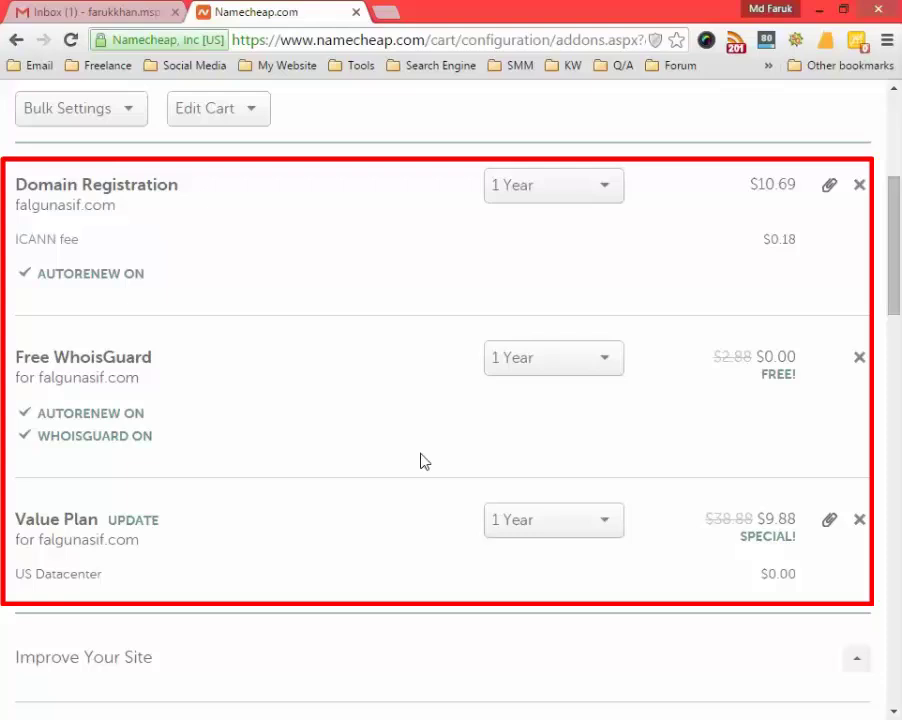
scroll(420, 461, down, 2)
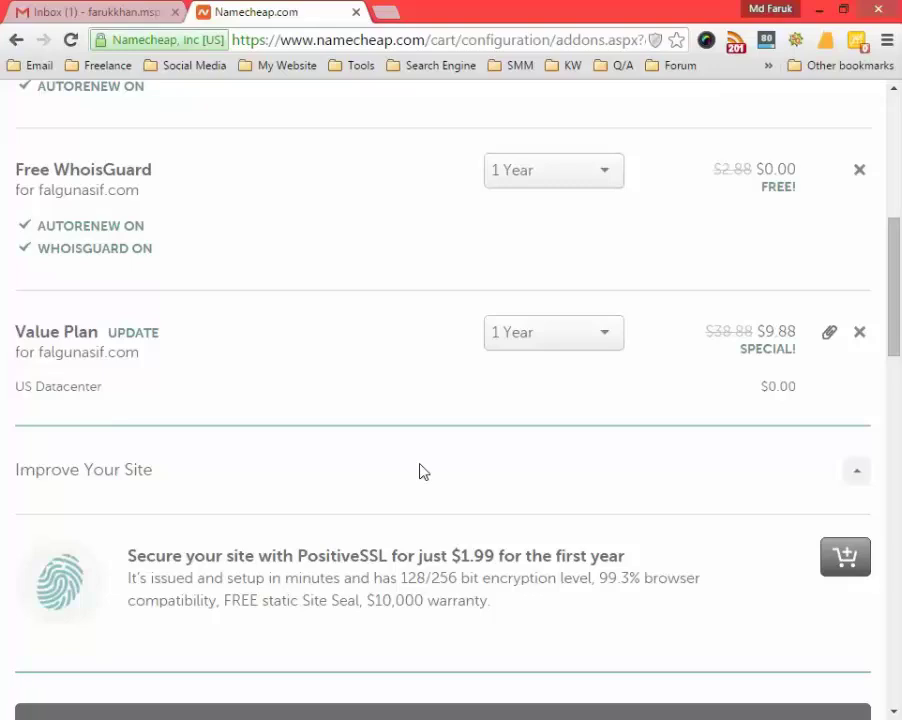
scroll(428, 446, down, 4)
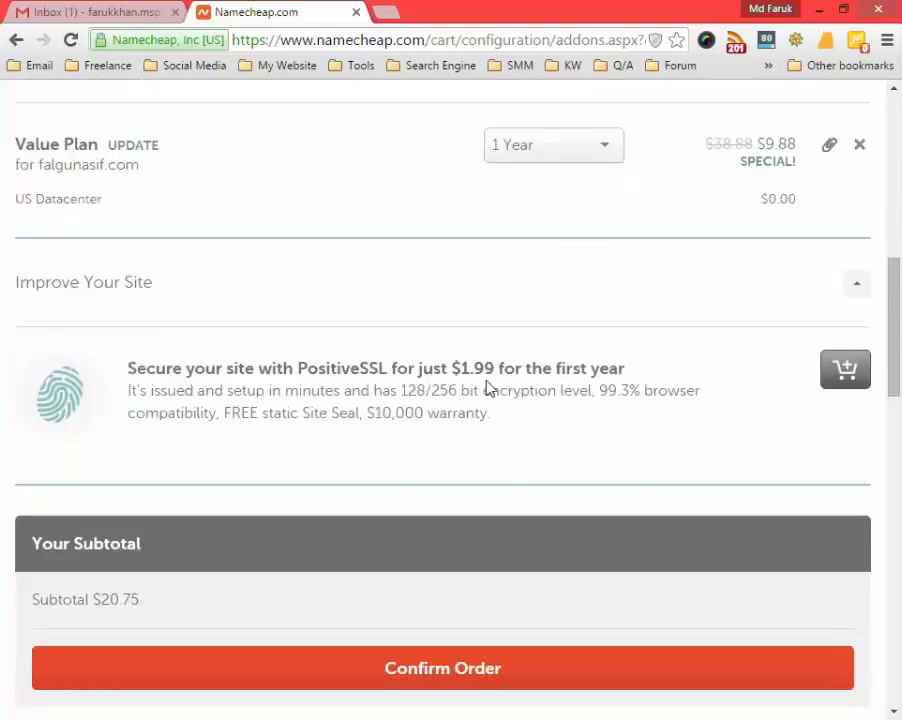
scroll(483, 389, down, 1)
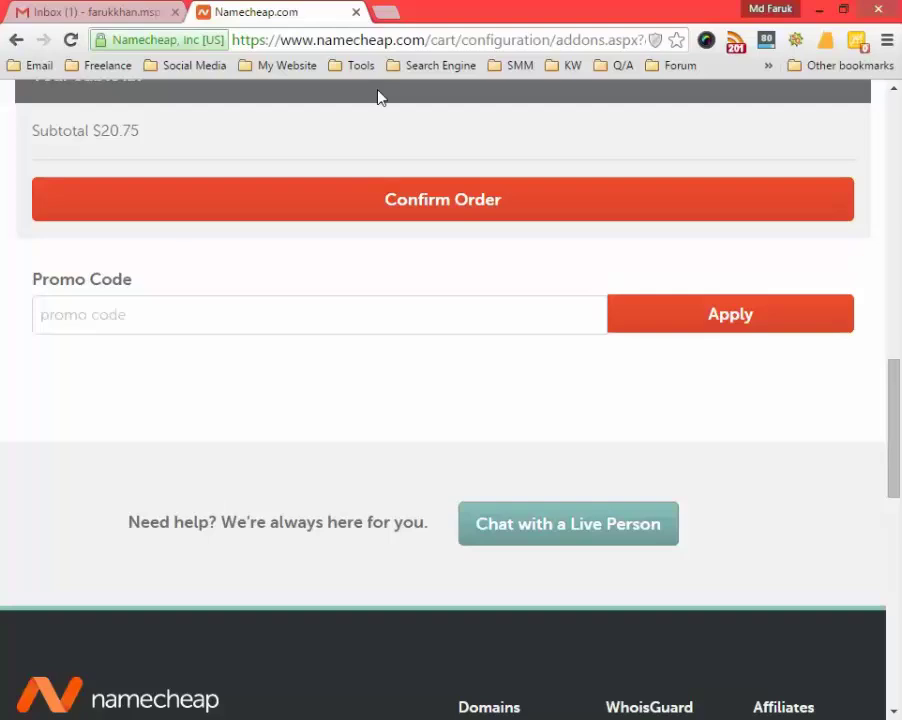
- Search Google for 'namecheap promo code' in a new tab
click(385, 12)
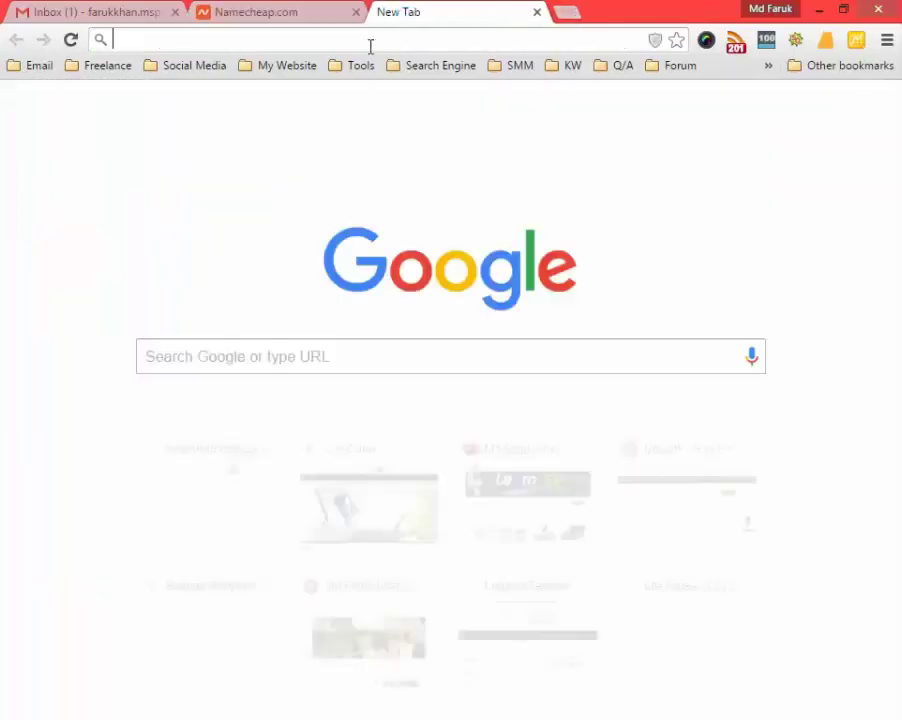
text(na)
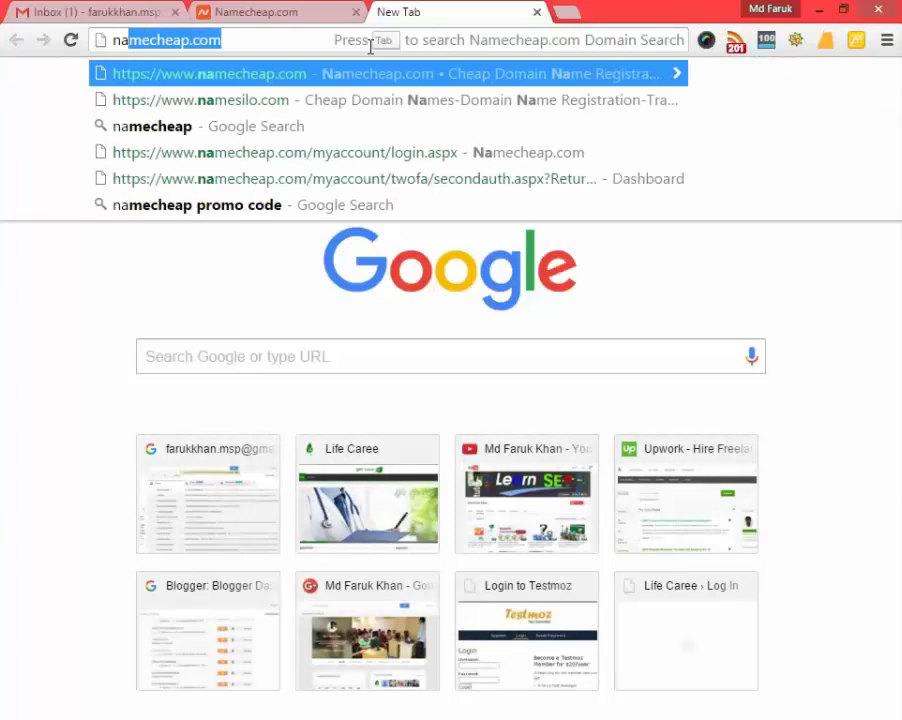
key(Down)
key(Down)
key(Down)
key(Down)
key(Down)
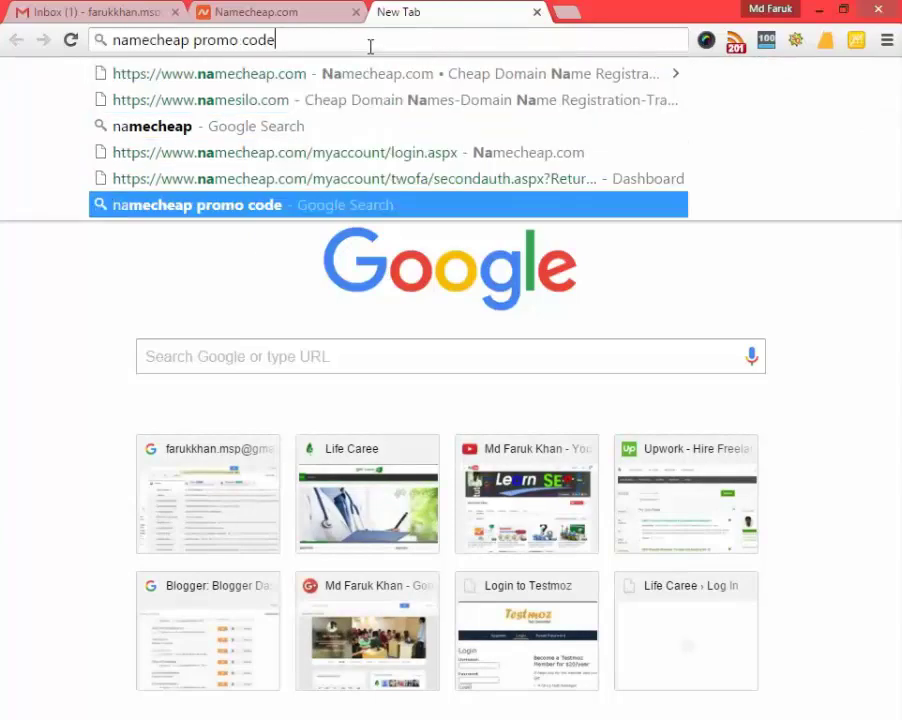
key(Return)
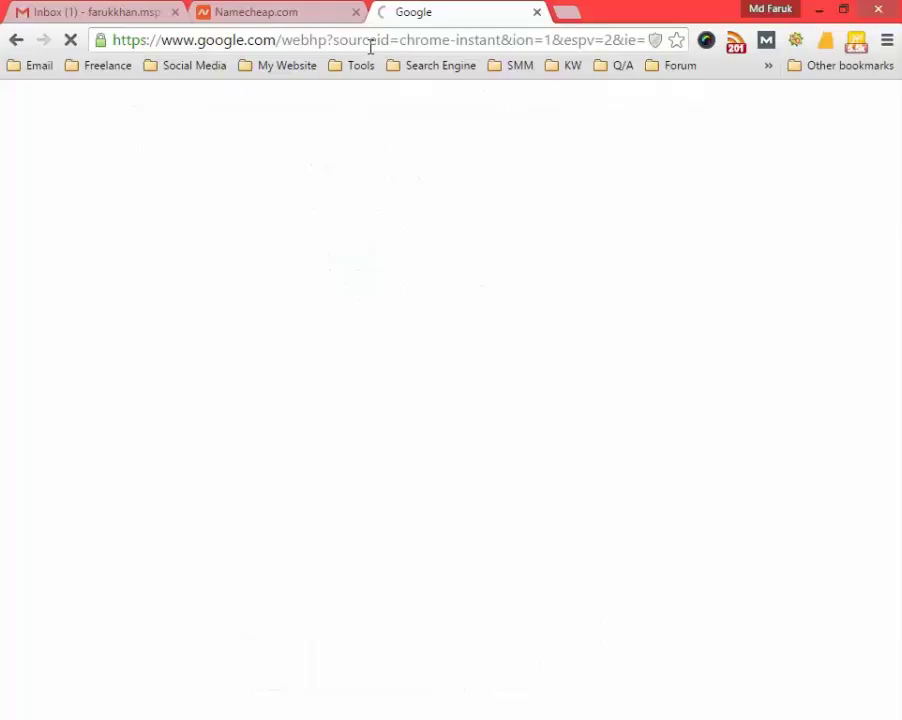
scroll(392, 266, down, 3)
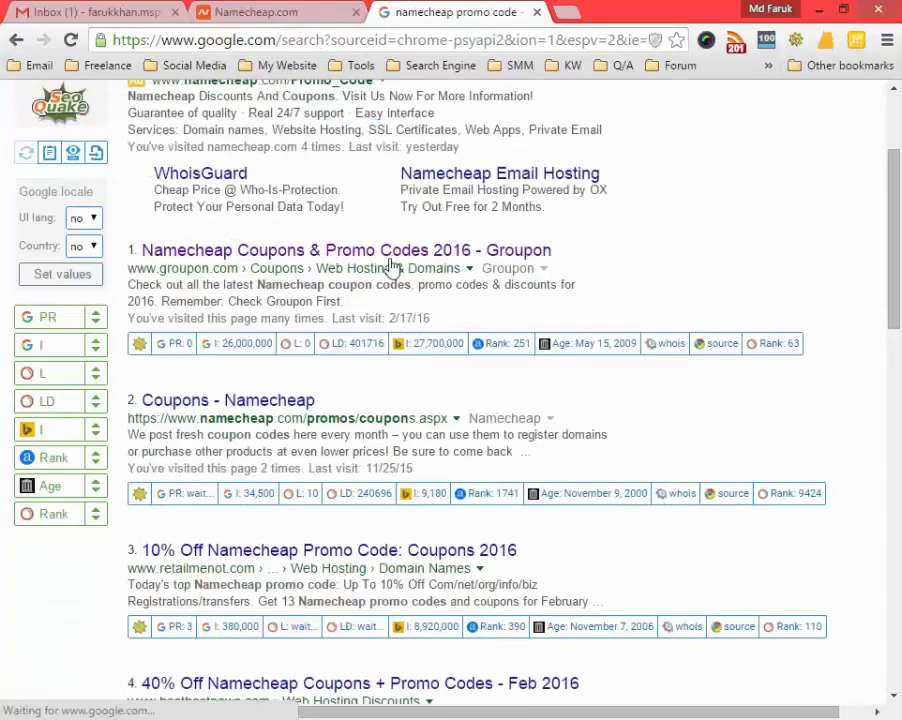
- Reveal and copy Groupon's 10% off Namecheap coupon SNOWDOM, then return to the Namecheap cart
click(259, 252)
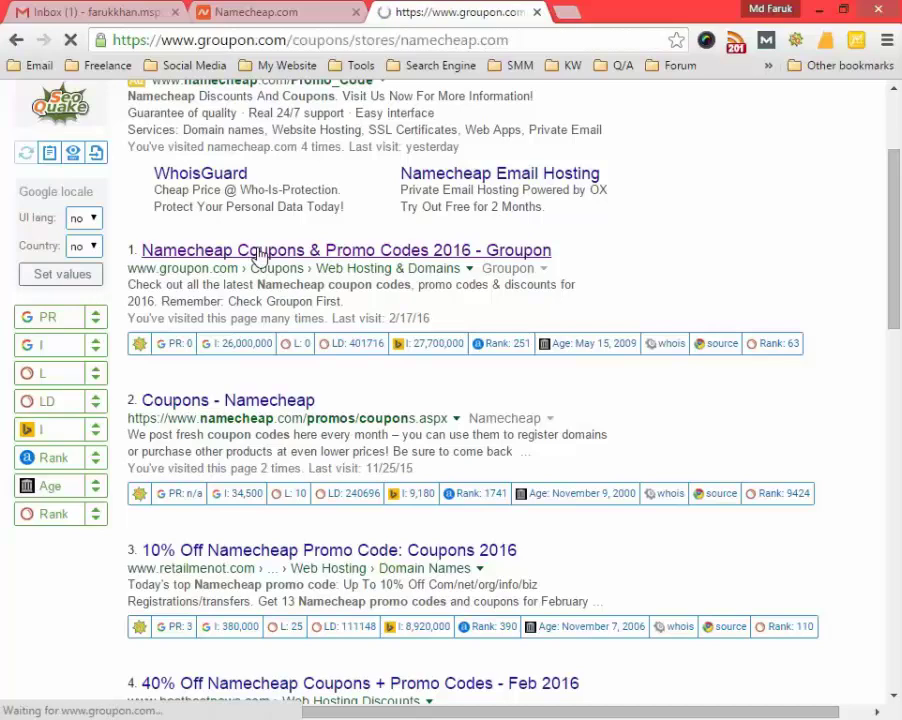
scroll(596, 400, down, 3)
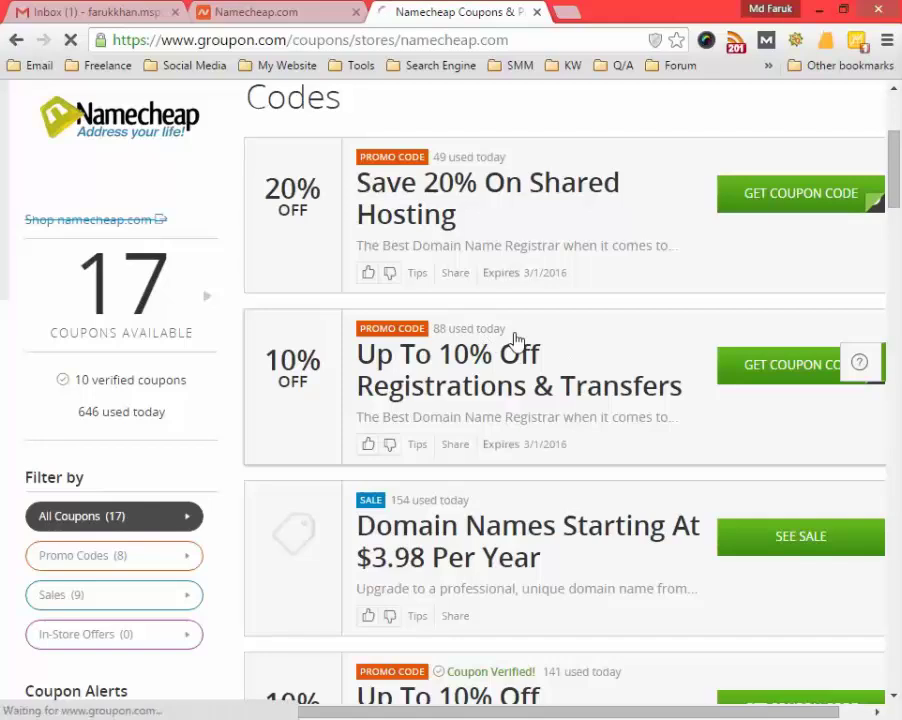
click(509, 368)
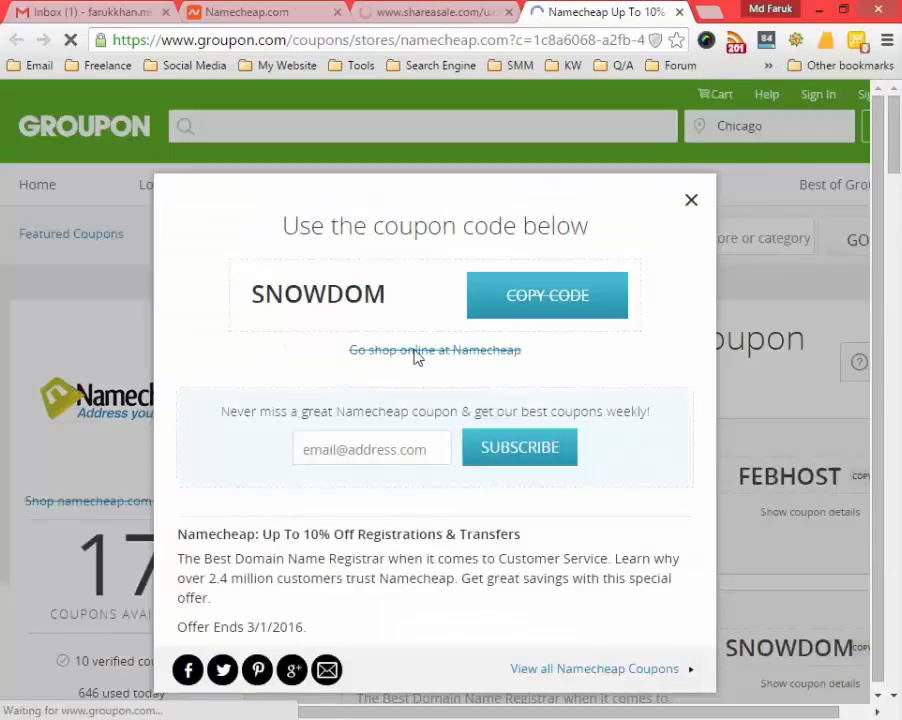
drag(388, 294, 254, 293)
key(ctrl+c)
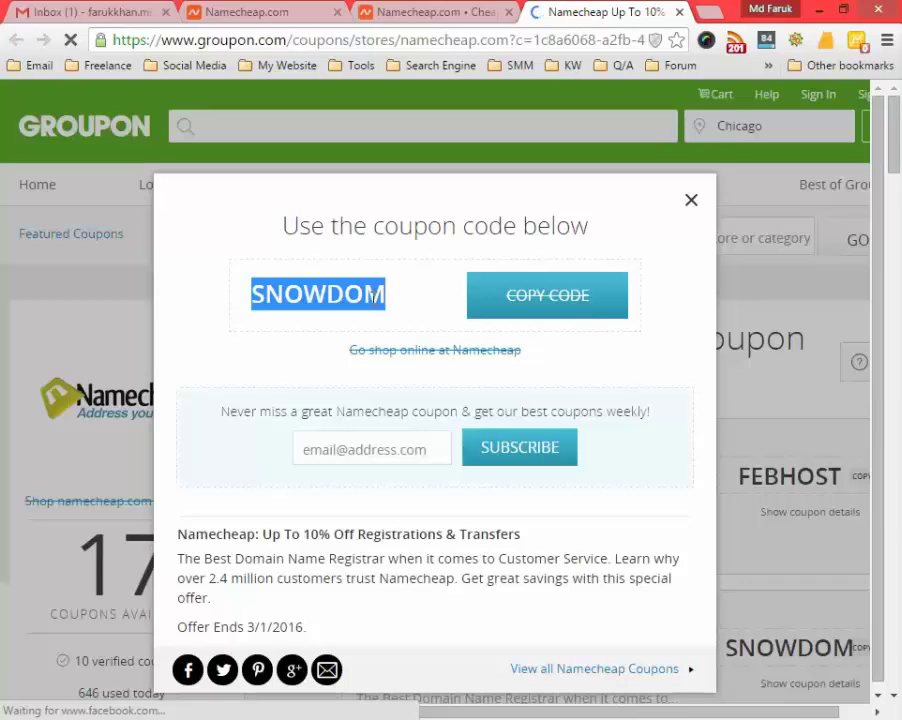
click(288, 12)
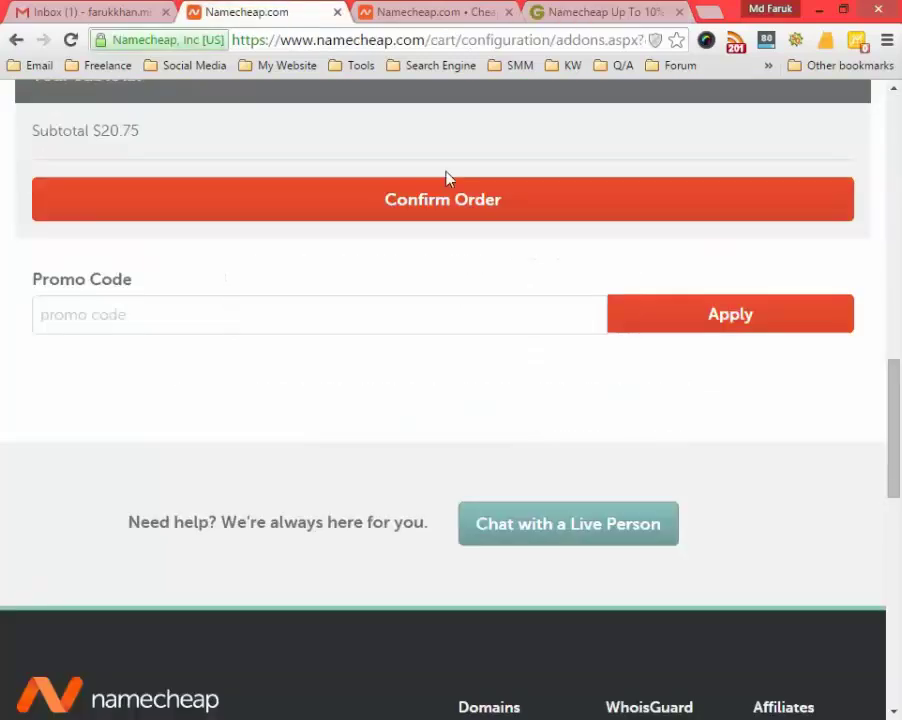
- Paste and apply promo code SNOWDOM, dropping the domain to $9.66 and subtotal to $19.72
click(191, 312)
key(ctrl+v)
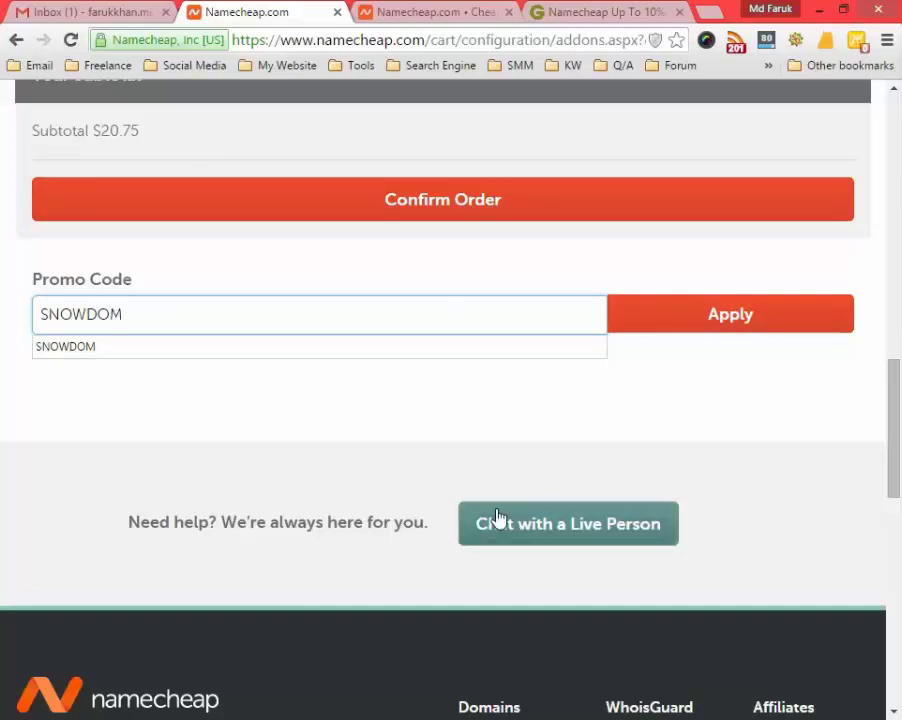
click(700, 321)
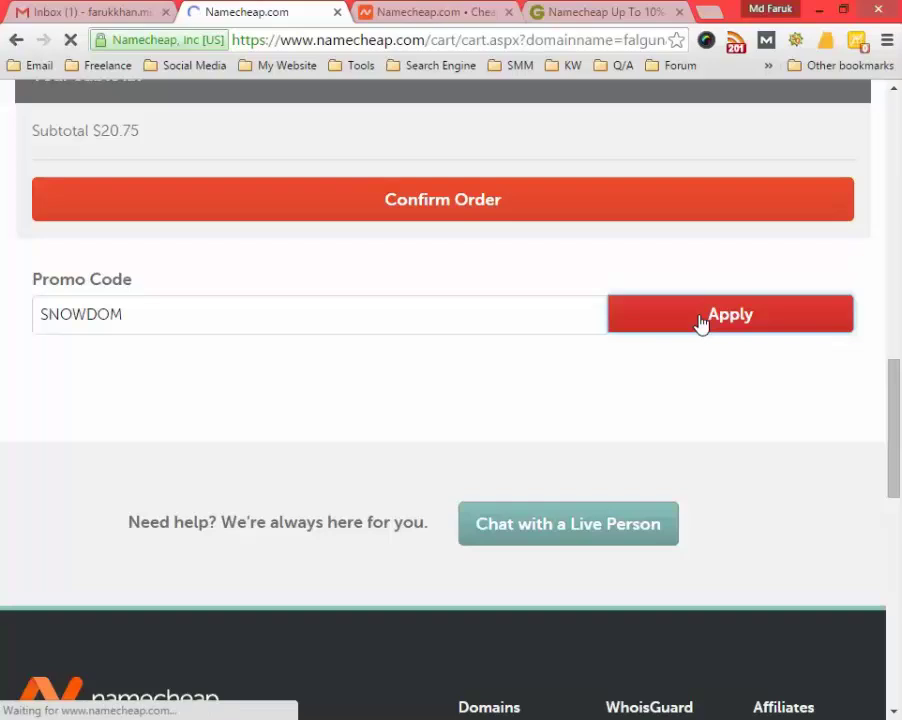
scroll(694, 322, down, 8)
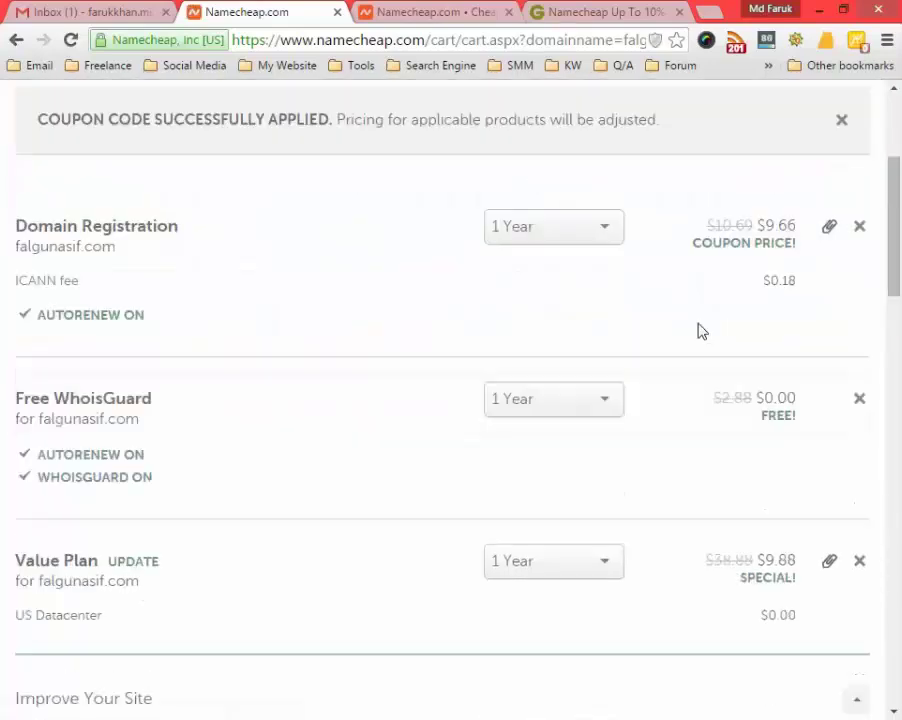
scroll(697, 336, down, 1)
scroll(688, 355, down, 1)
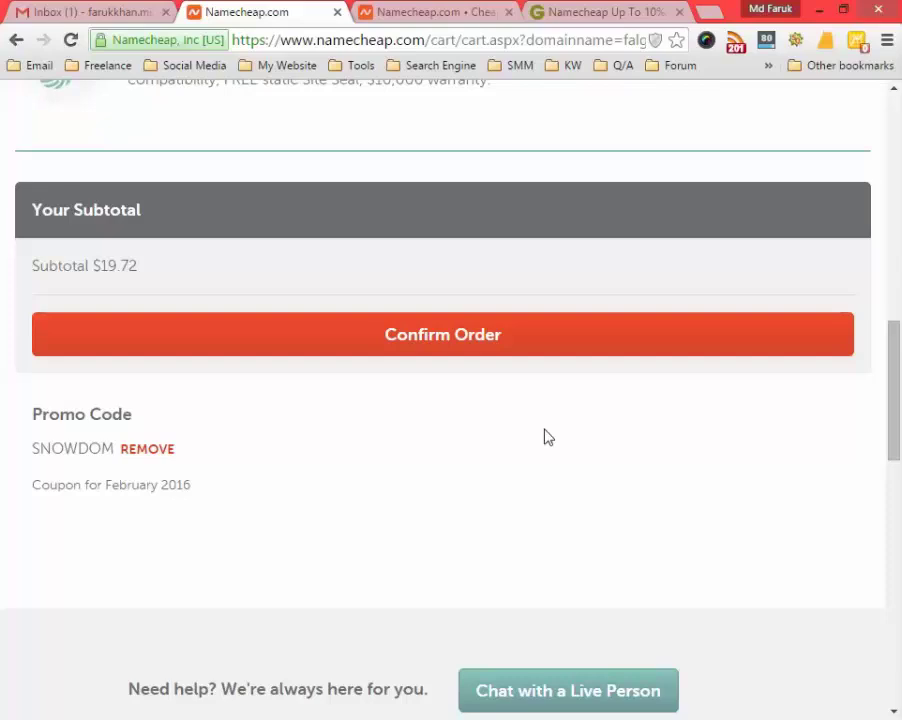
scroll(546, 436, down, 1)
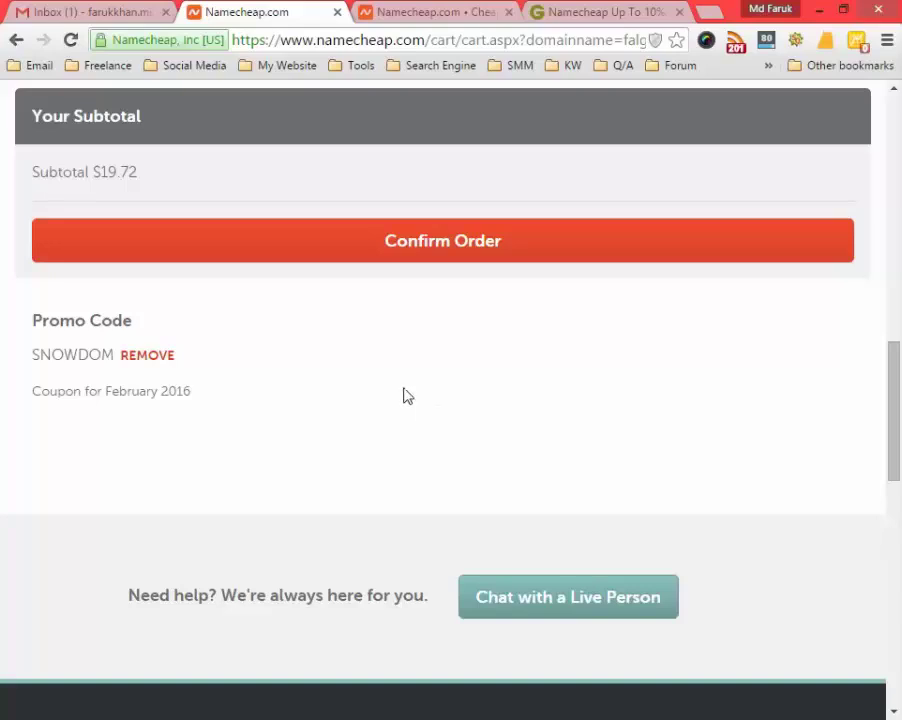
- Confirm the order and choose to pay with the account funds balance
click(407, 254)
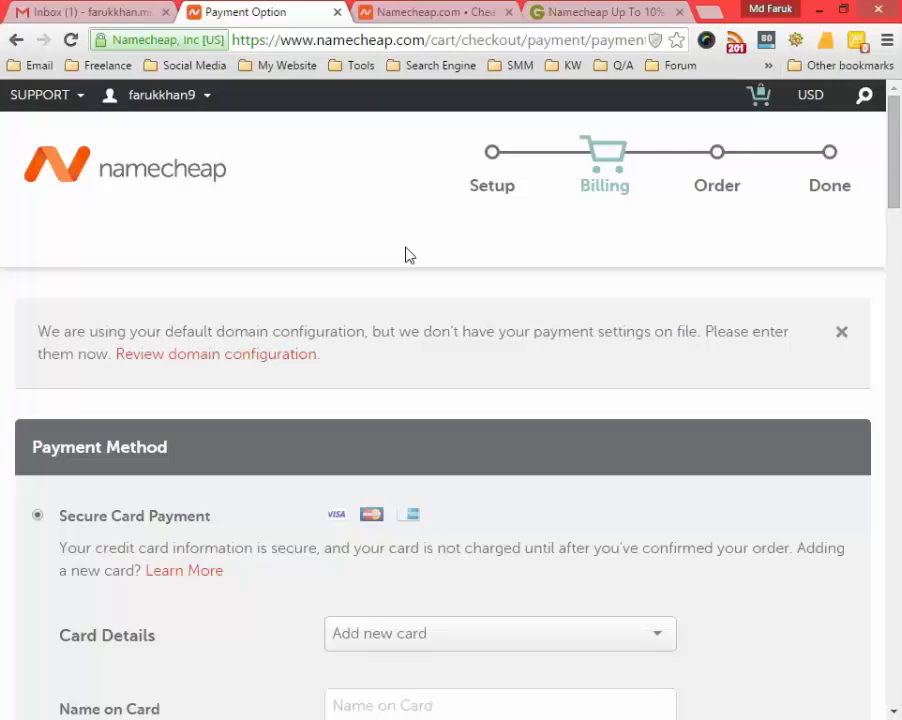
scroll(410, 258, down, 5)
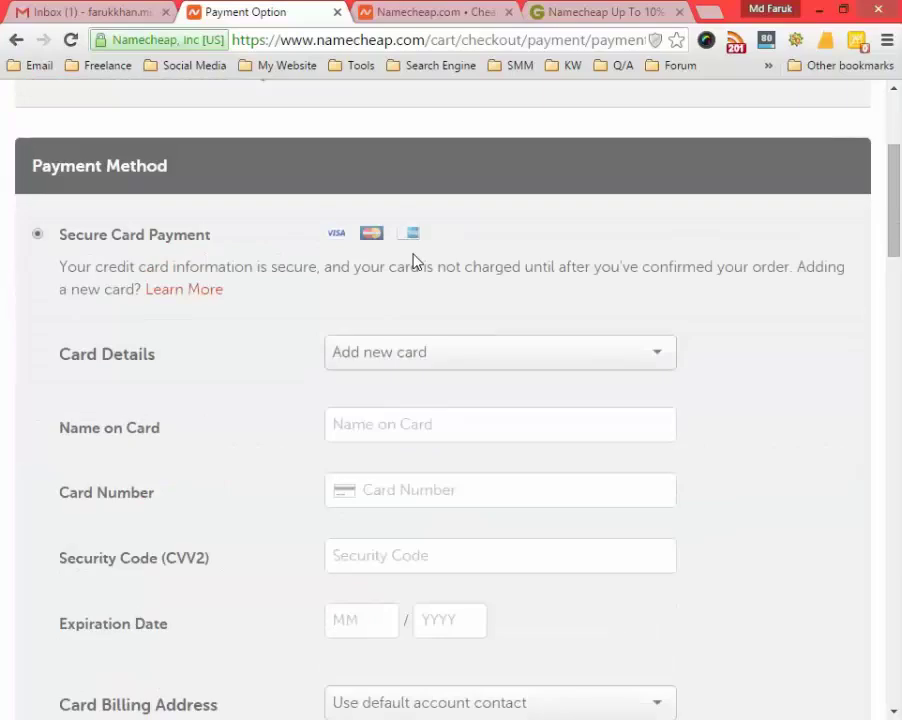
scroll(415, 260, up, 3)
scroll(422, 259, down, 6)
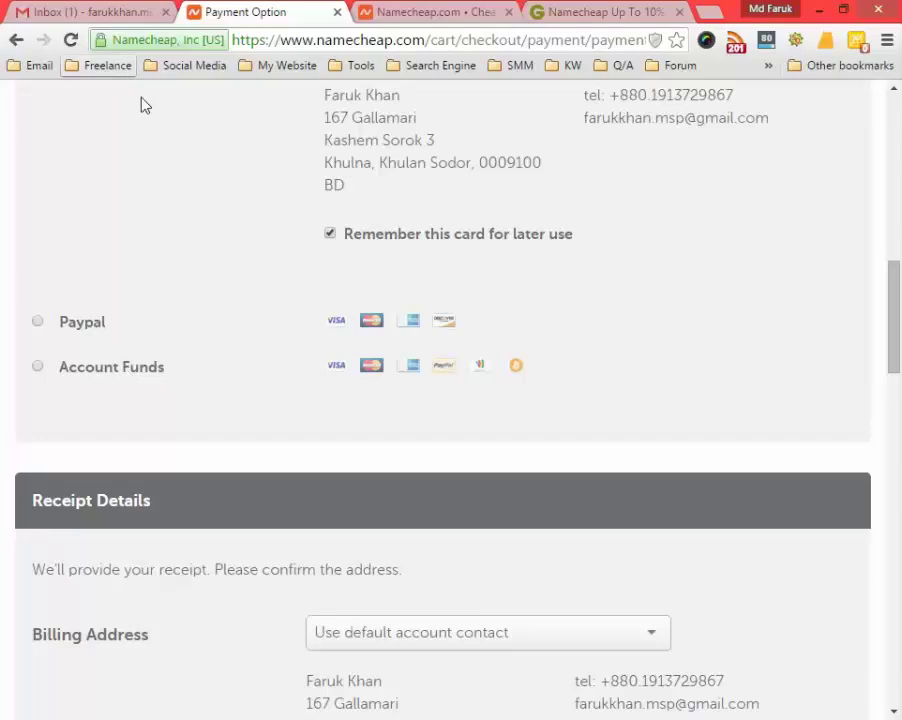
click(40, 368)
- Turn off automatic renewal for all new services, keeping the subtotal at $19.72
scroll(40, 368, down, 6)
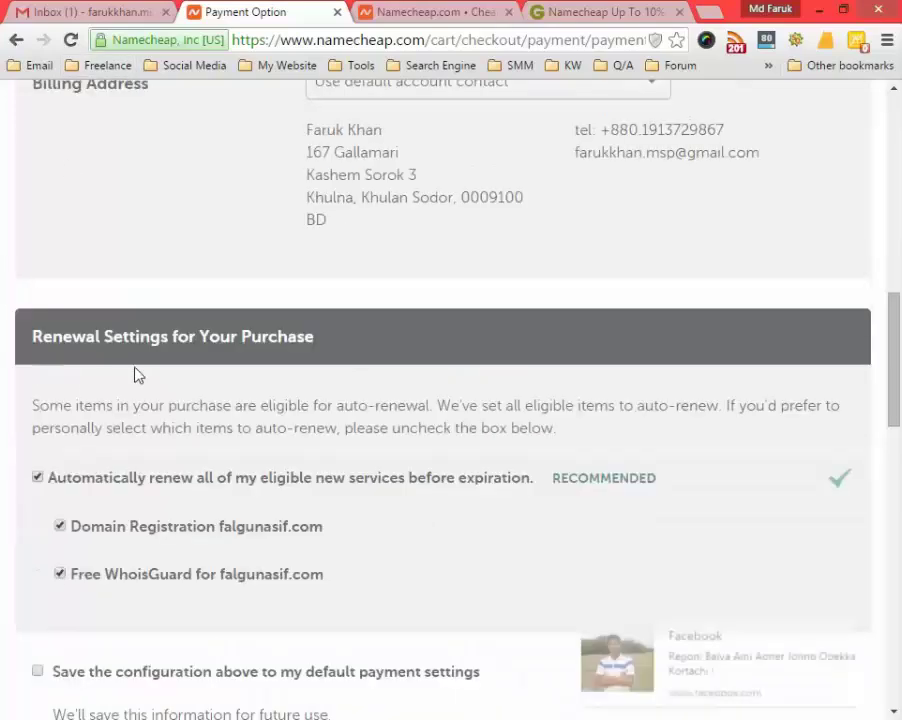
scroll(198, 298, up, 3)
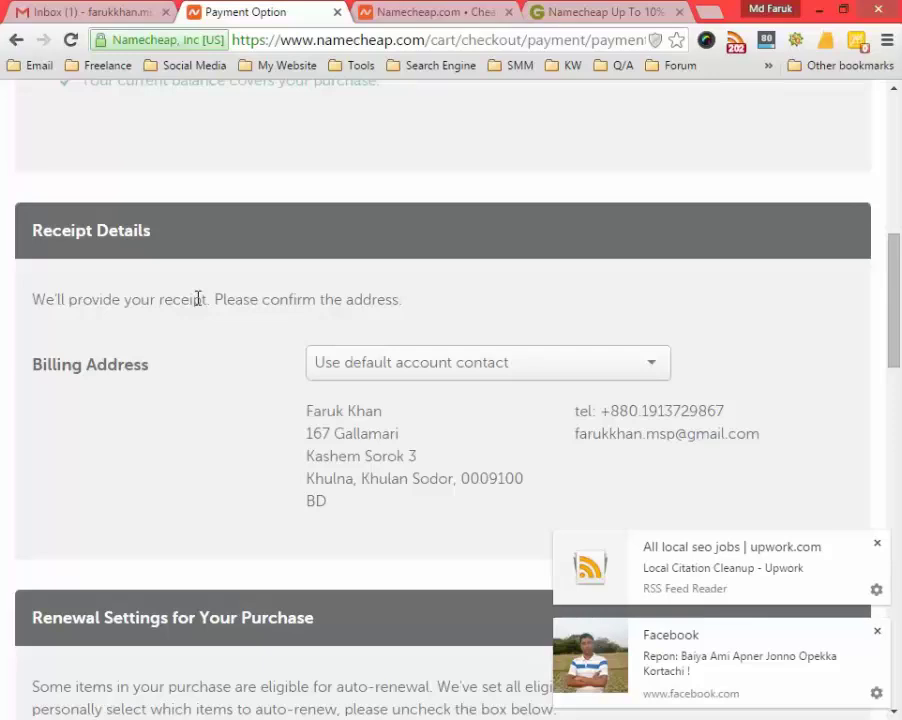
scroll(220, 200, up, 3)
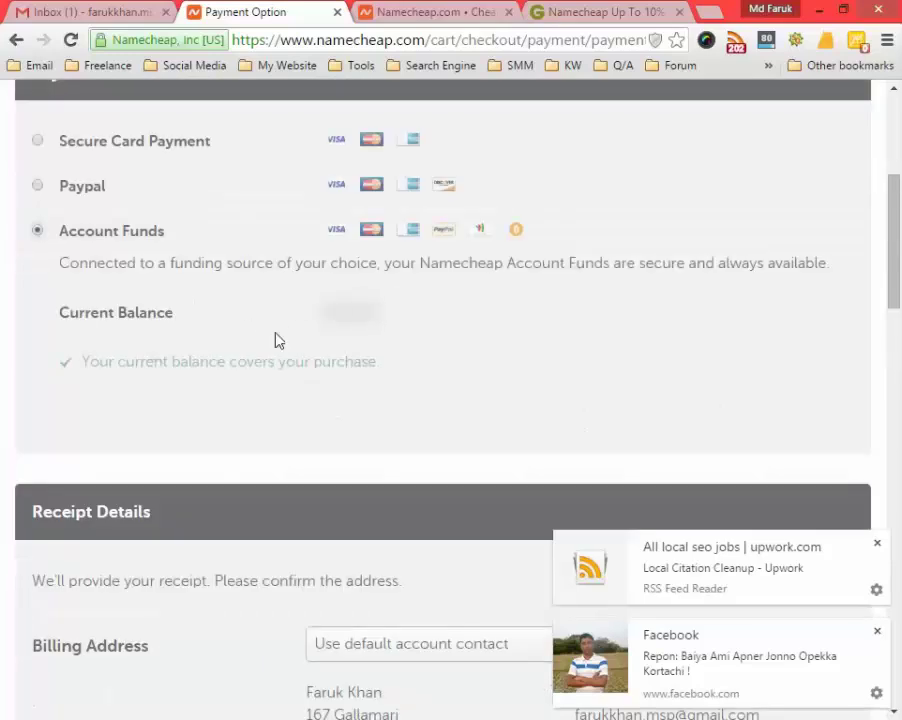
scroll(40, 200, down, 7)
click(38, 197)
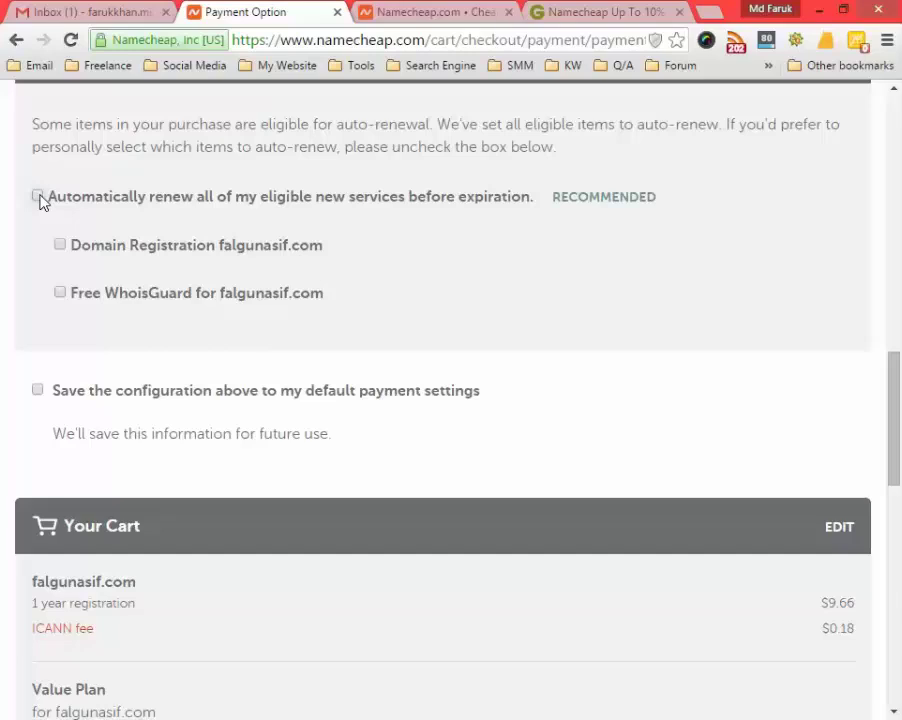
scroll(56, 268, down, 5)
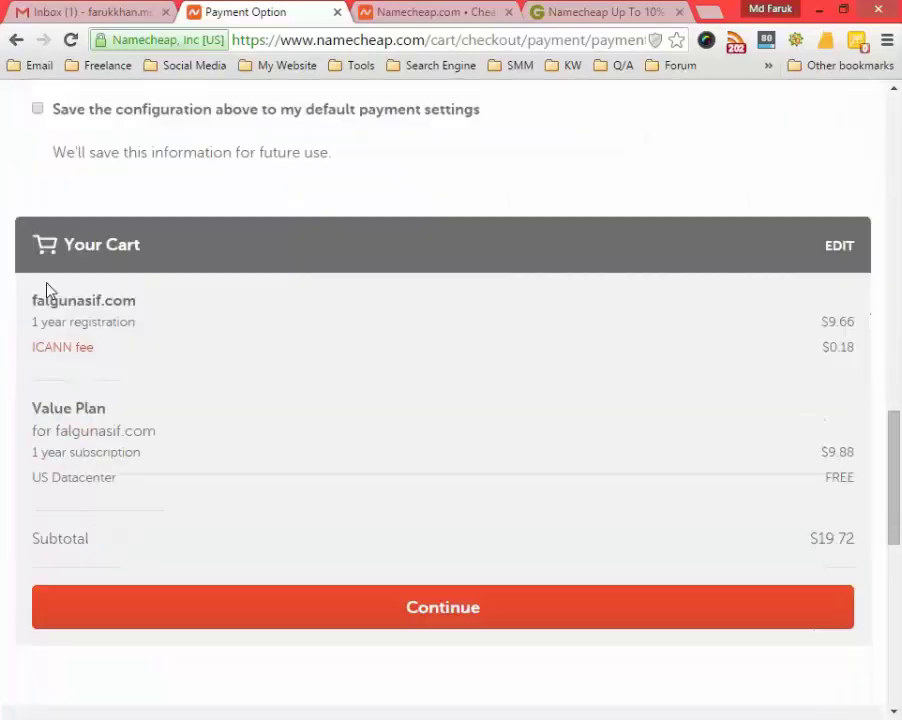
scroll(165, 323, down, 3)
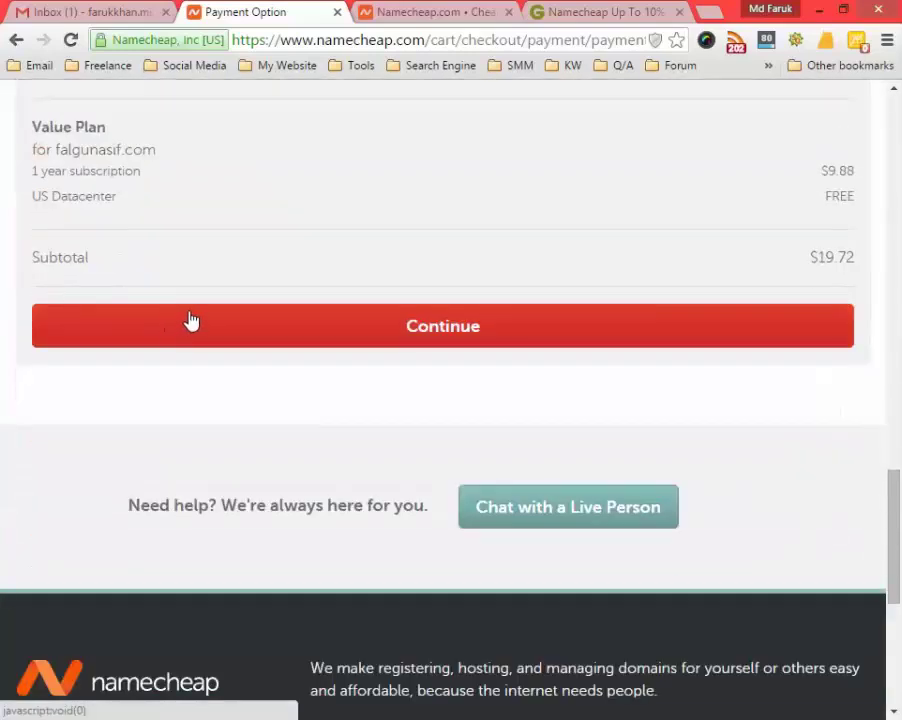
scroll(198, 319, up, 1)
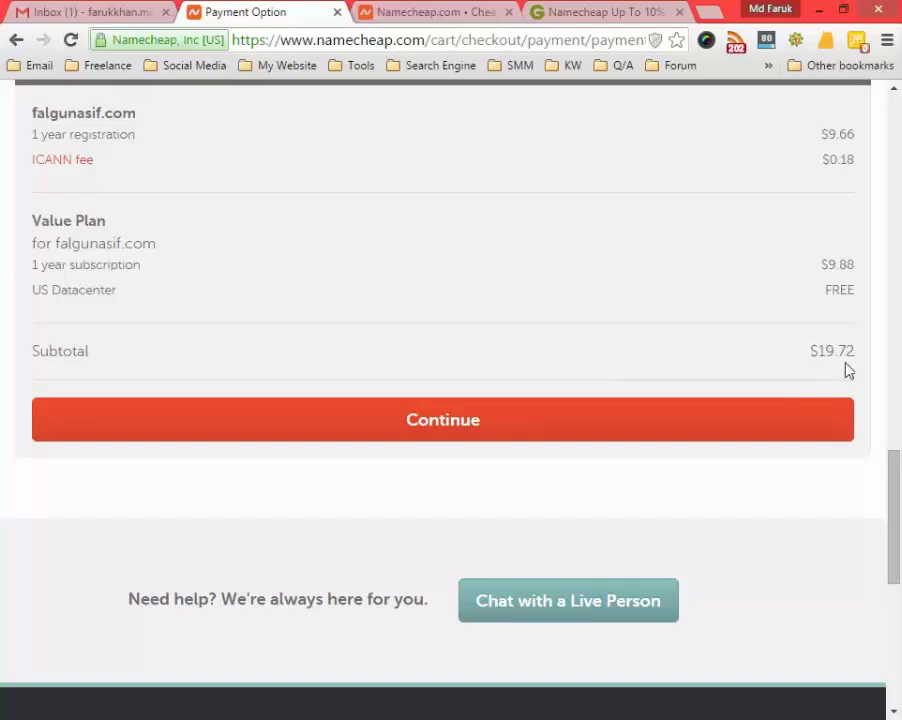
- Continue to order review, accept Namecheap's Terms of Service and pay the $19.72 order
click(426, 424)
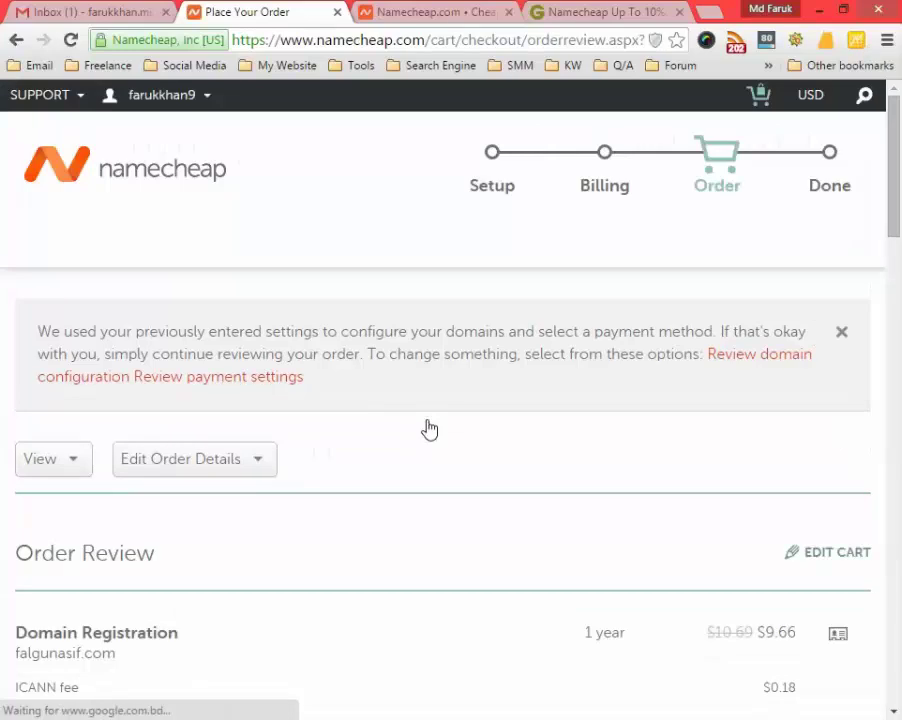
scroll(426, 428, down, 6)
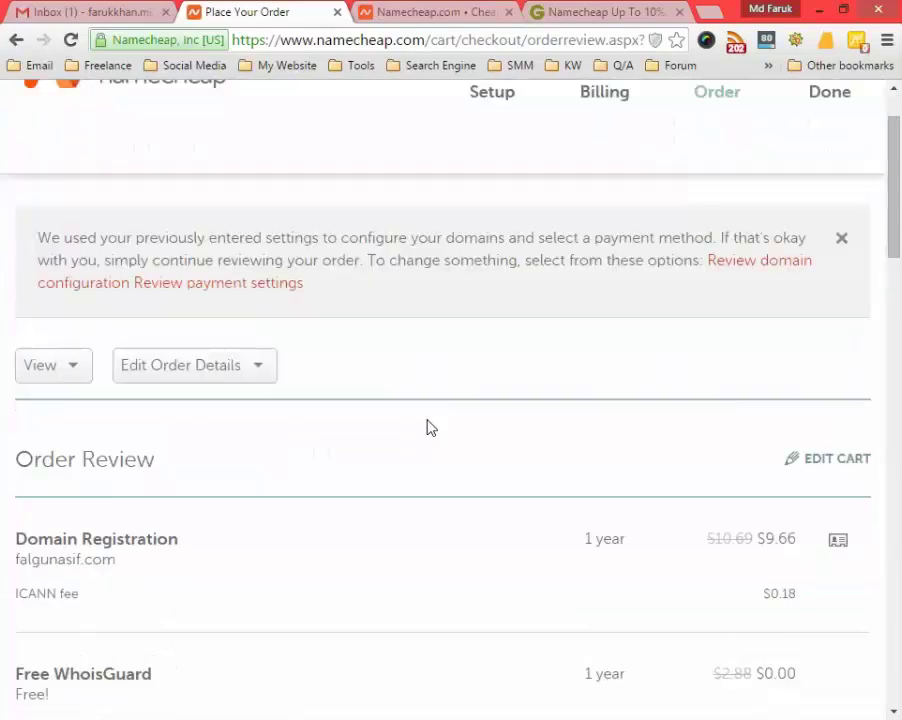
scroll(426, 428, down, 5)
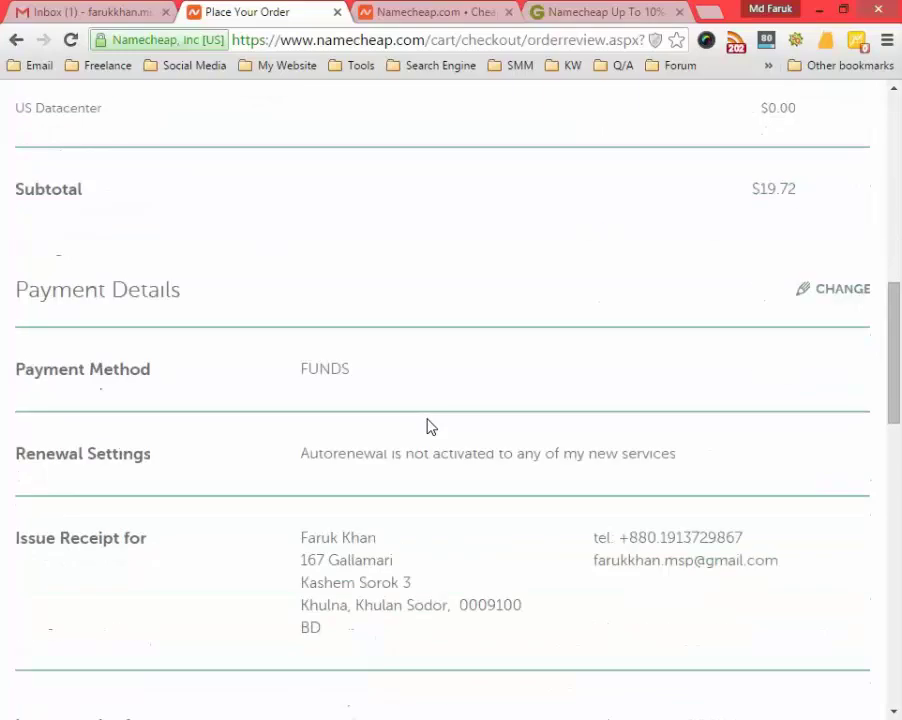
scroll(430, 423, down, 1)
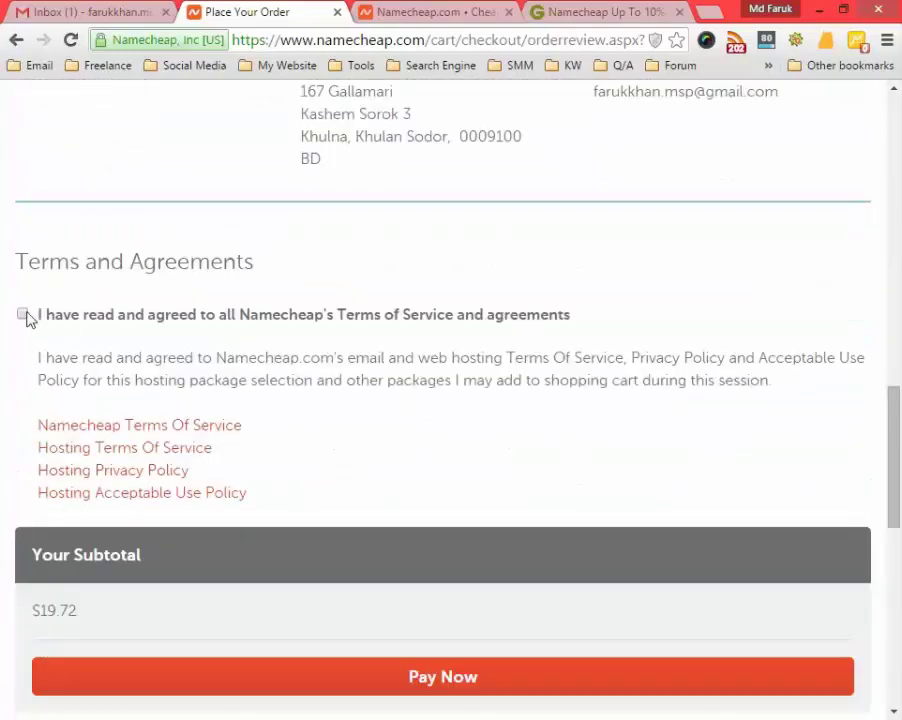
click(22, 314)
scroll(334, 310, down, 1)
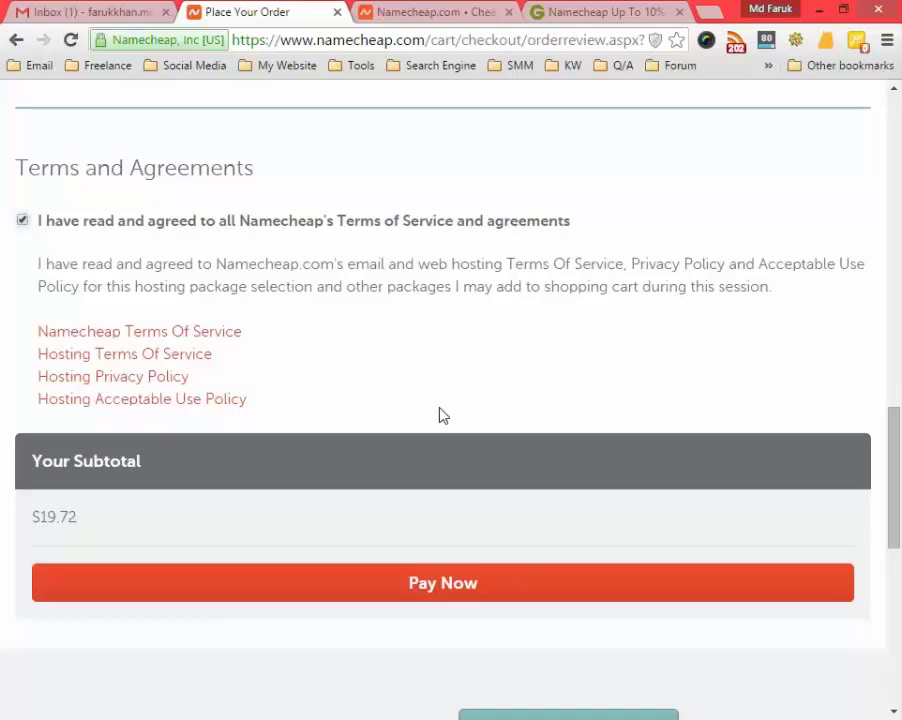
scroll(437, 480, down, 1)
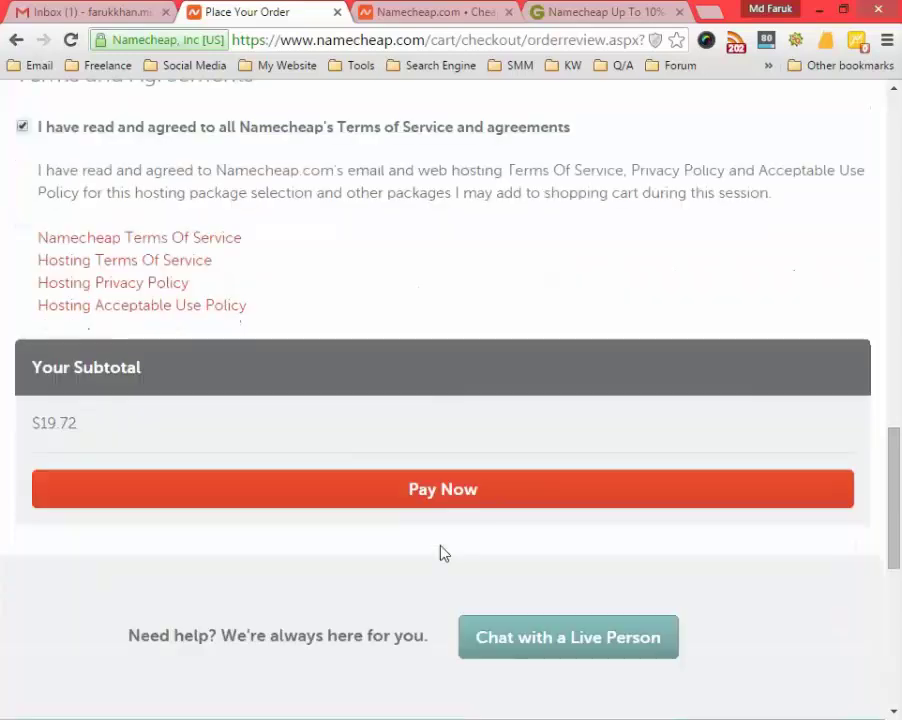
click(428, 494)
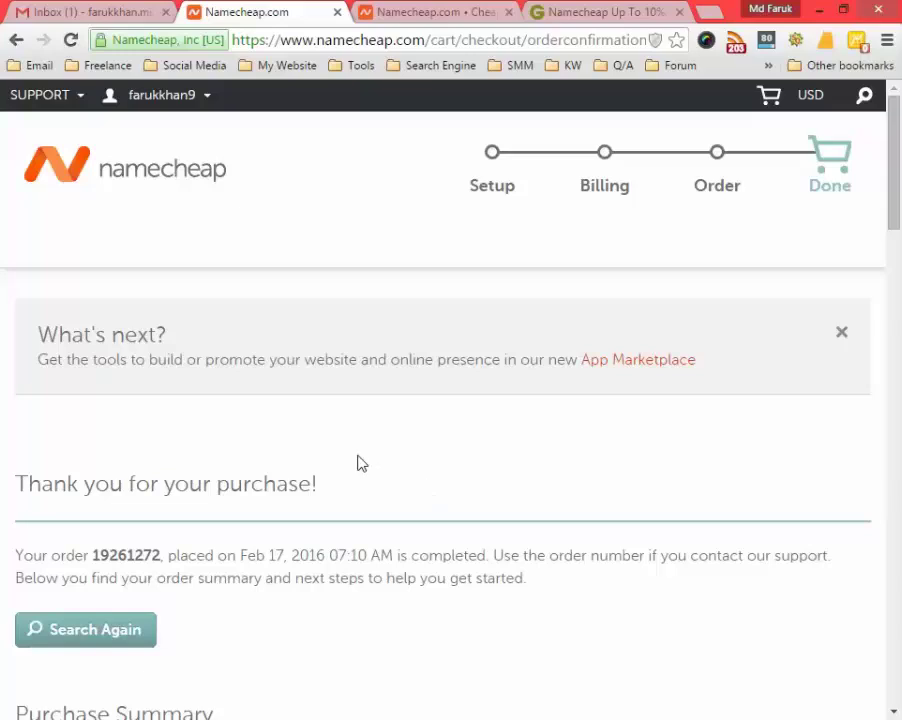
- Review the Purchase Summary and payment details showing $19.72 paid from account Funds
scroll(315, 412, down, 3)
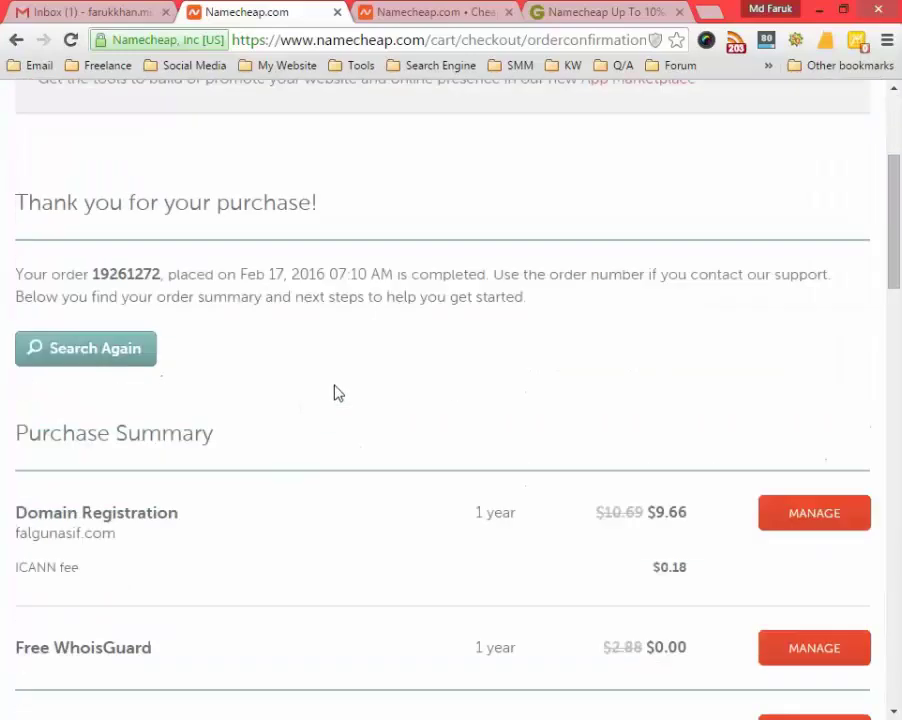
scroll(340, 385, down, 5)
scroll(345, 381, up, 2)
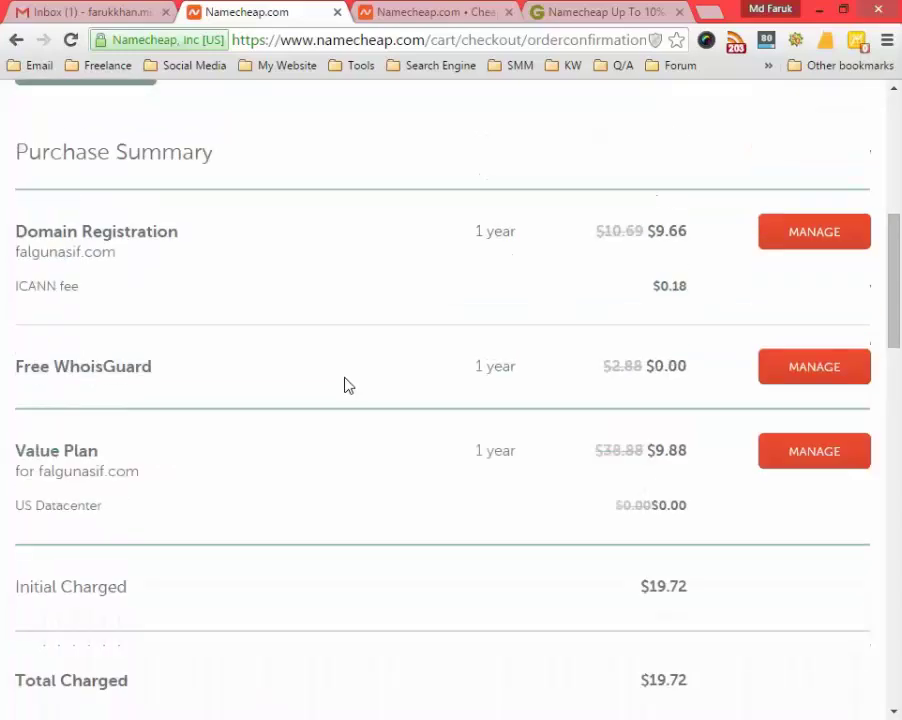
scroll(440, 340, down, 2)
scroll(407, 359, down, 5)
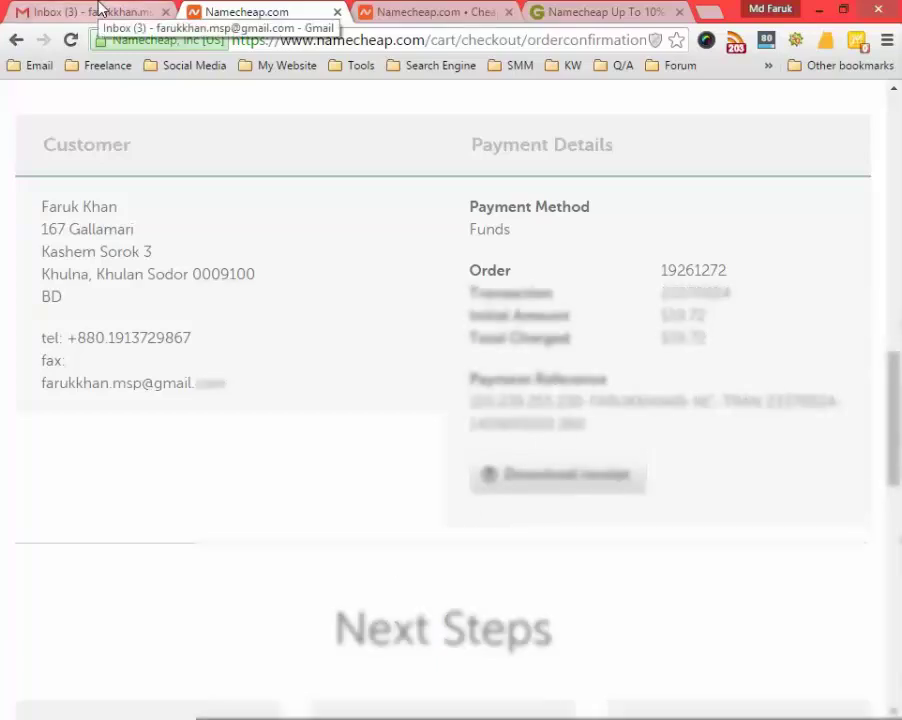
- Open the Namecheap.com Order Summary email in Gmail and read through it
click(98, 8)
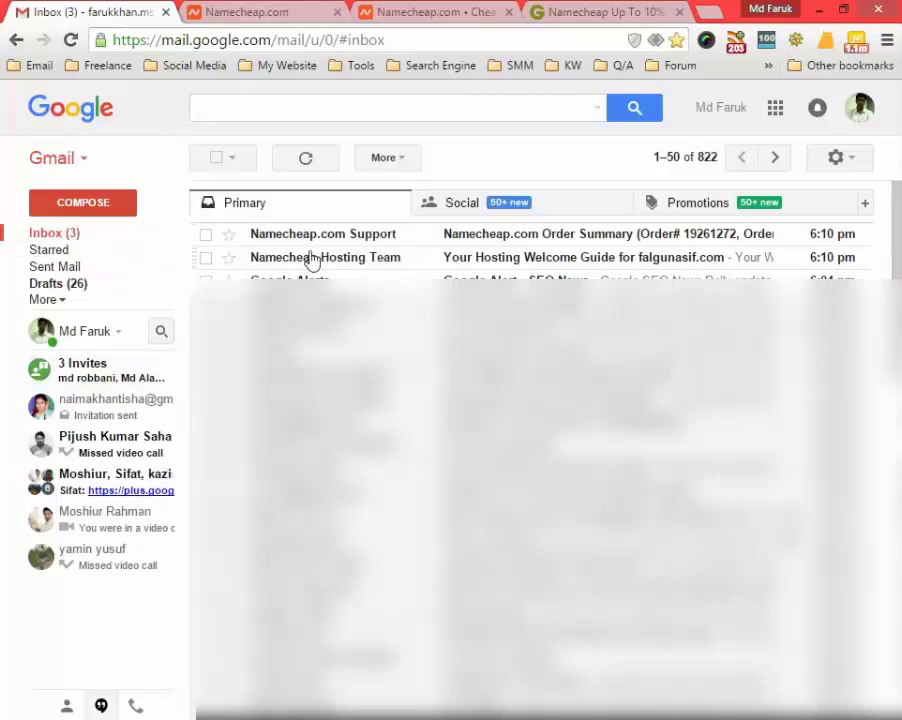
click(344, 235)
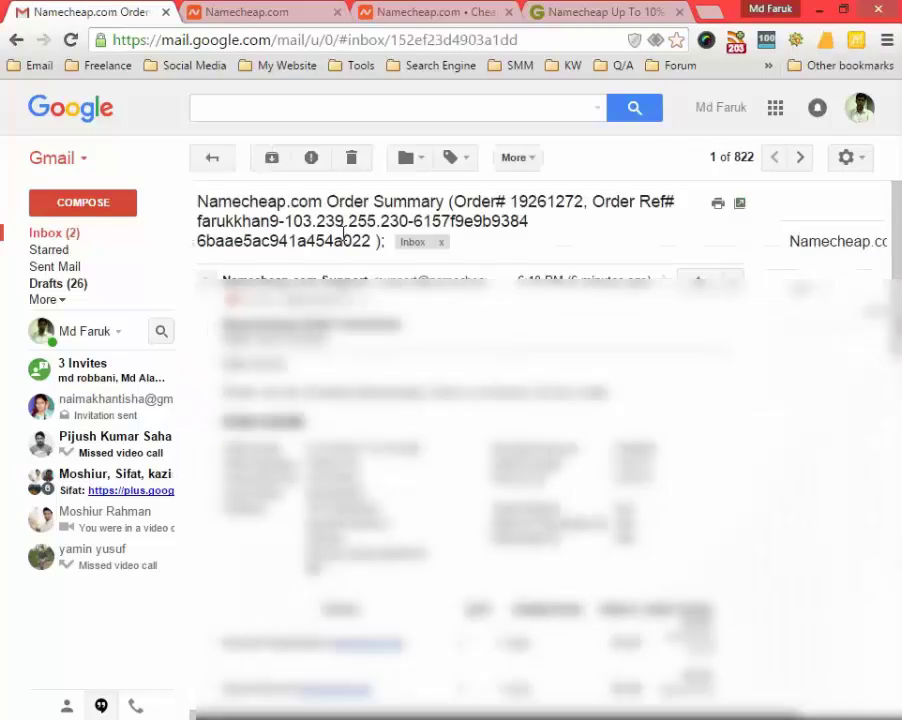
scroll(405, 375, down, 1)
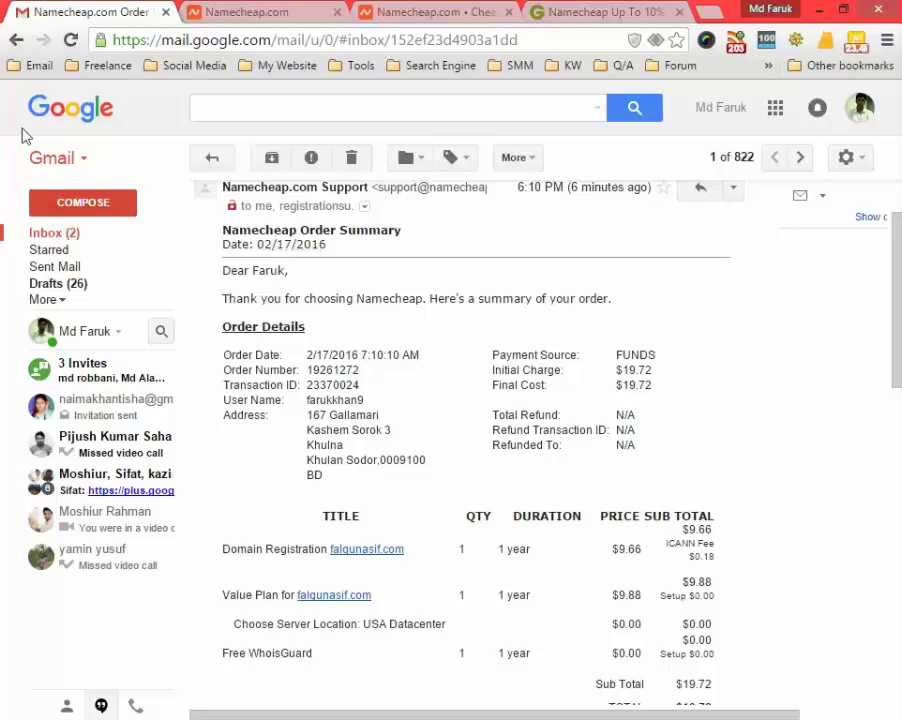
scroll(340, 393, down, 2)
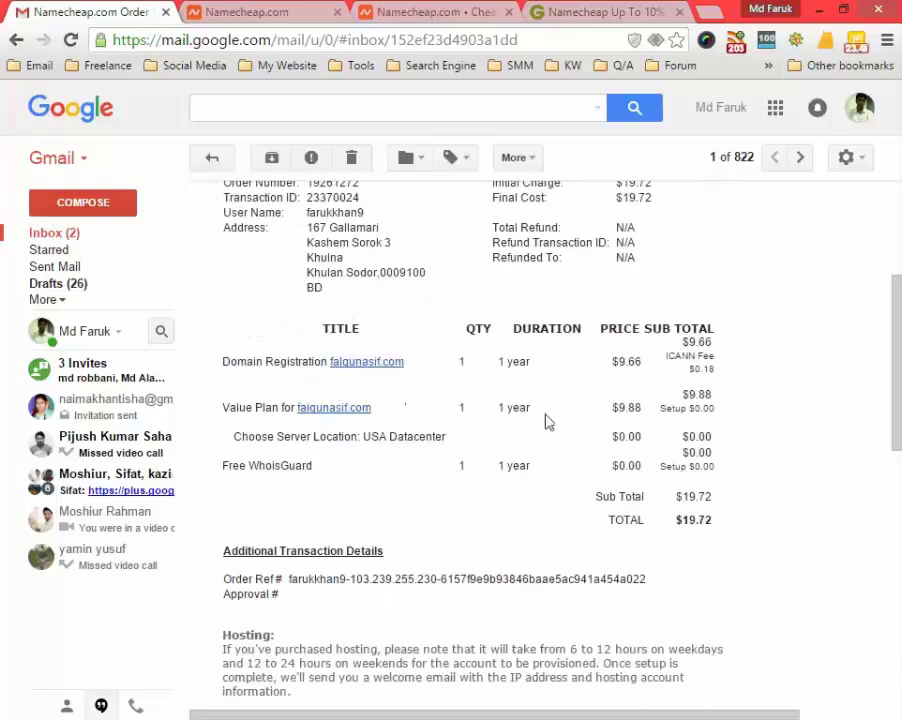
scroll(527, 524, down, 4)
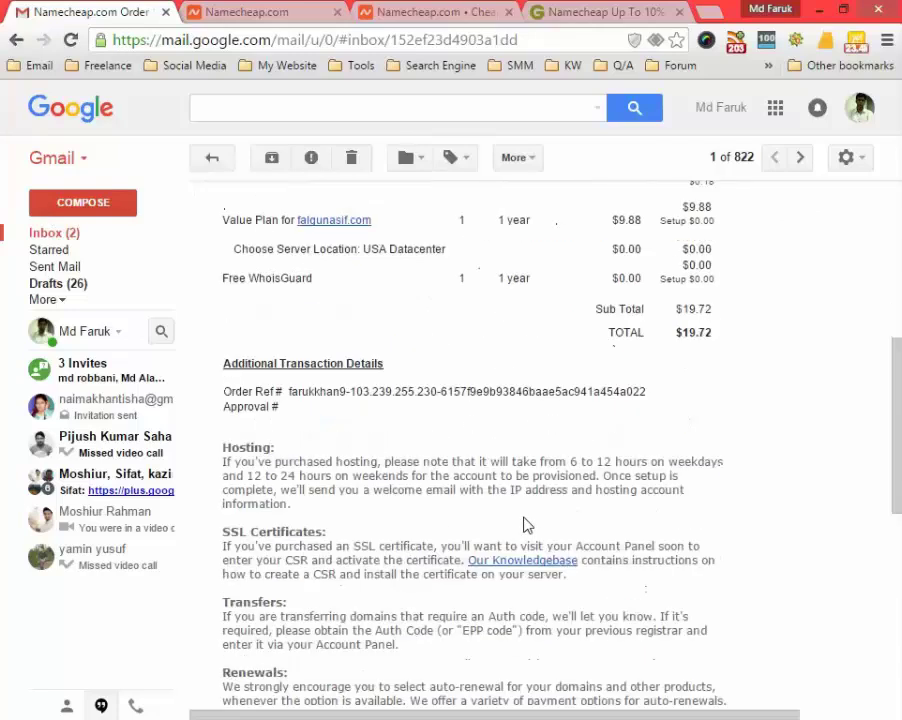
scroll(522, 520, up, 7)
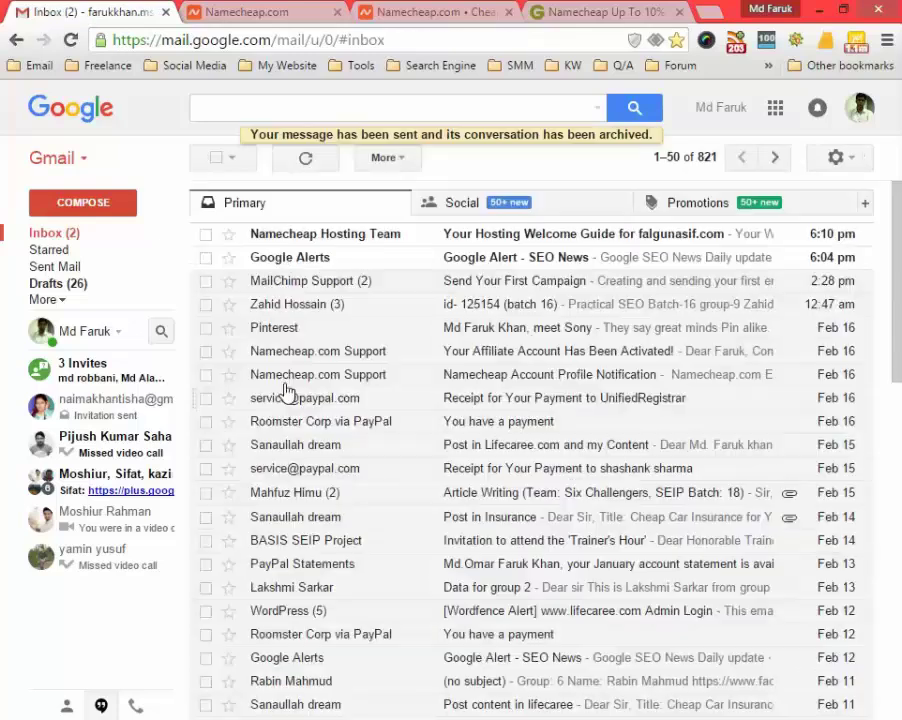
- Open the falgunasif.com Hosting Welcome Guide email and scroll to its cPanel Access section
click(326, 237)
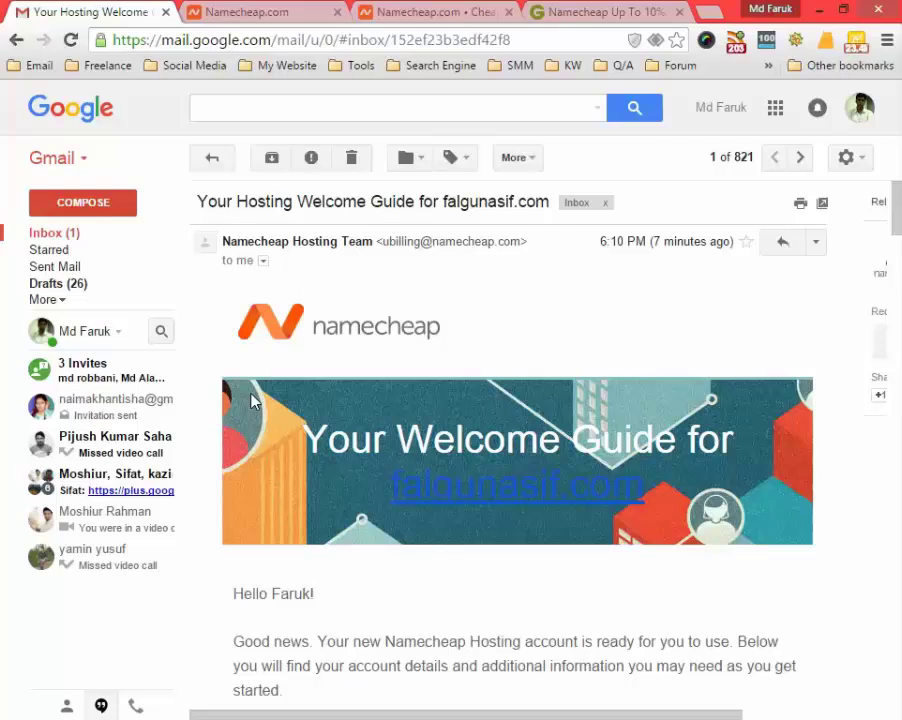
scroll(584, 544, down, 5)
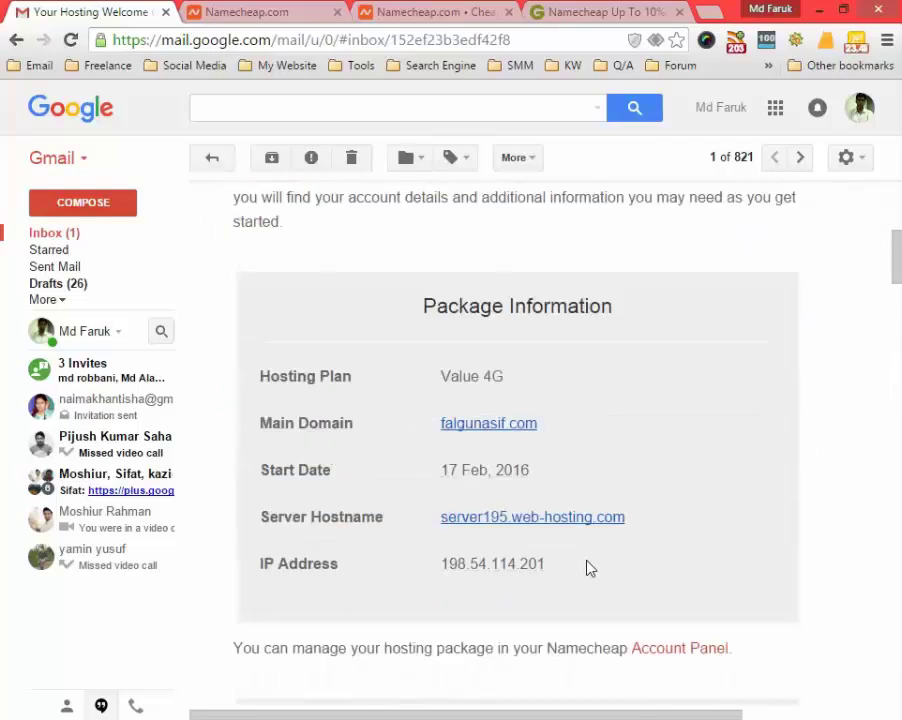
scroll(666, 314, down, 1)
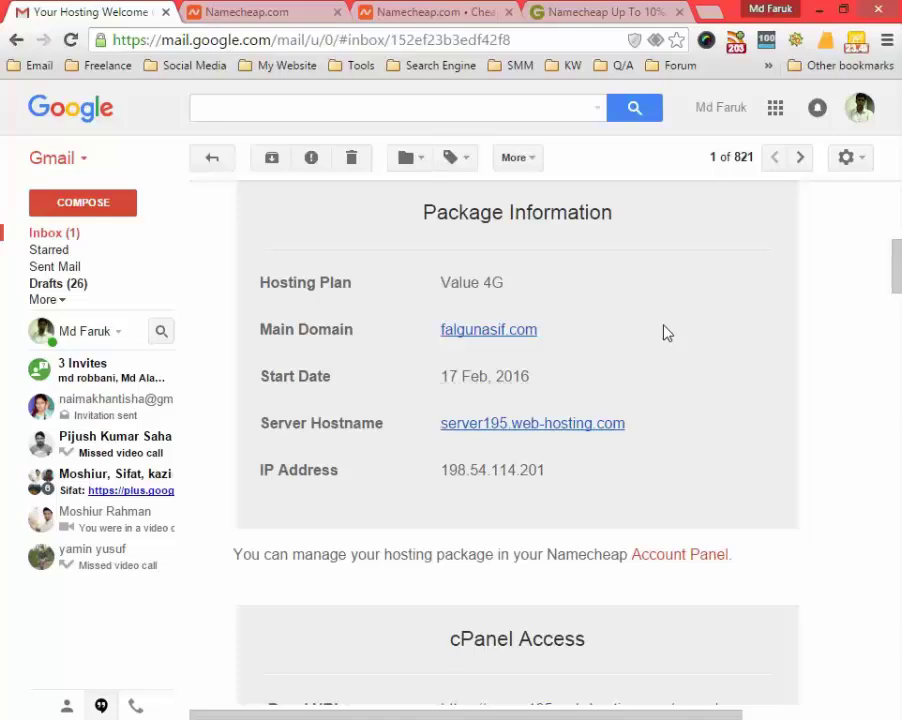
scroll(667, 332, down, 3)
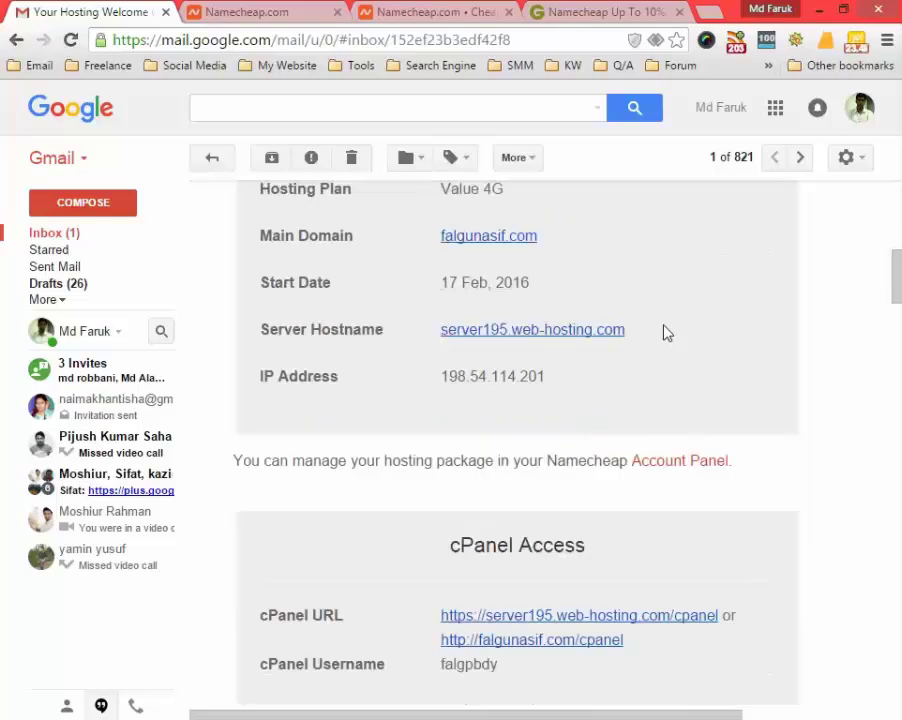
scroll(667, 332, down, 3)
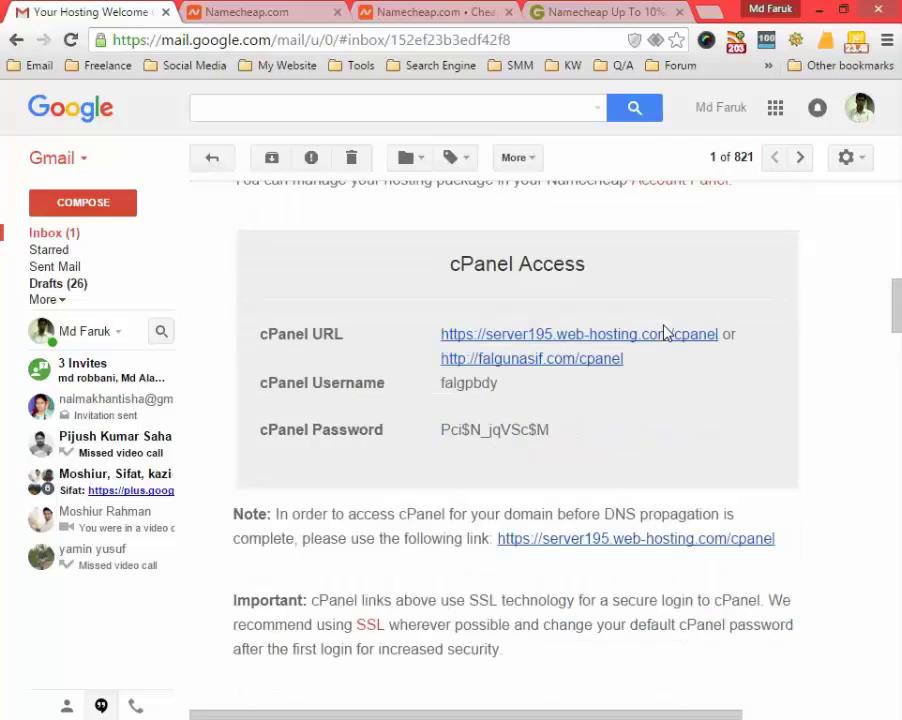
scroll(667, 332, up, 1)
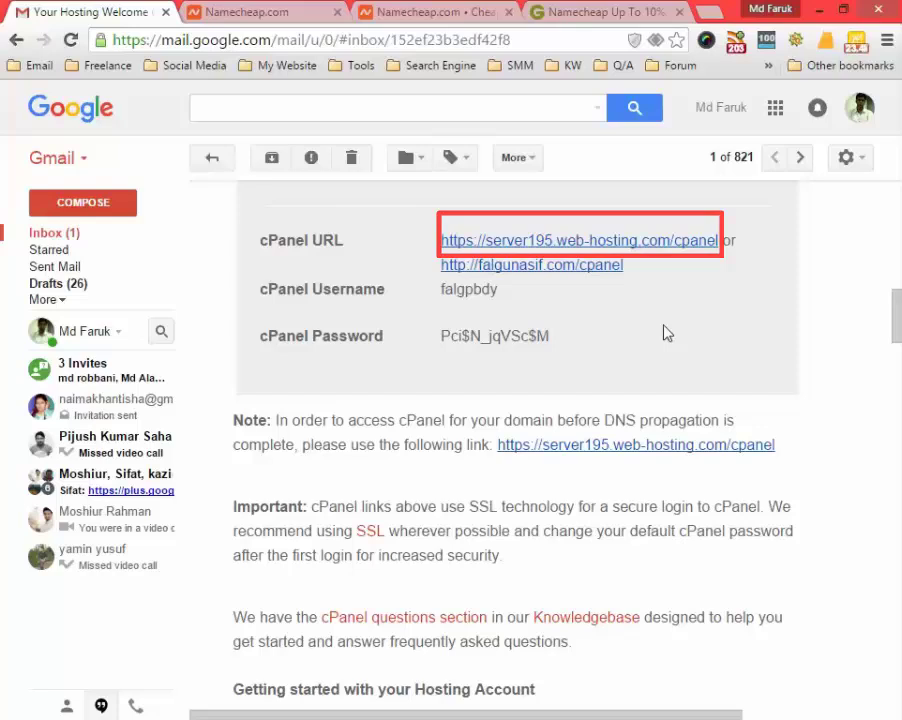
- Locate the dns1/dns2.namecheaphosting.com nameservers in the email, then start a blank browser tab
scroll(667, 333, down, 1)
scroll(667, 333, down, 7)
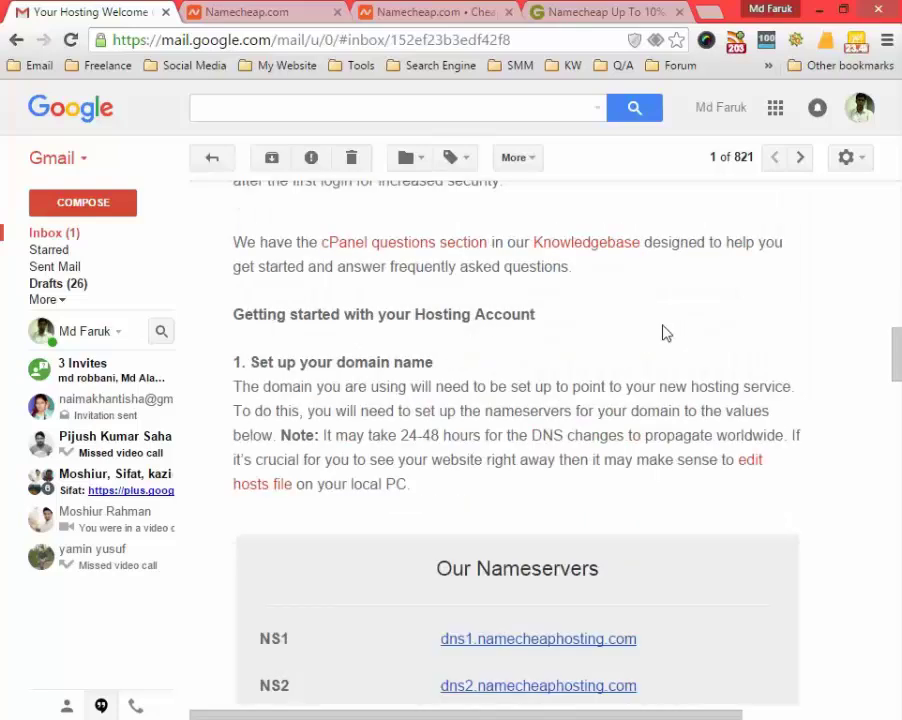
scroll(679, 333, up, 1)
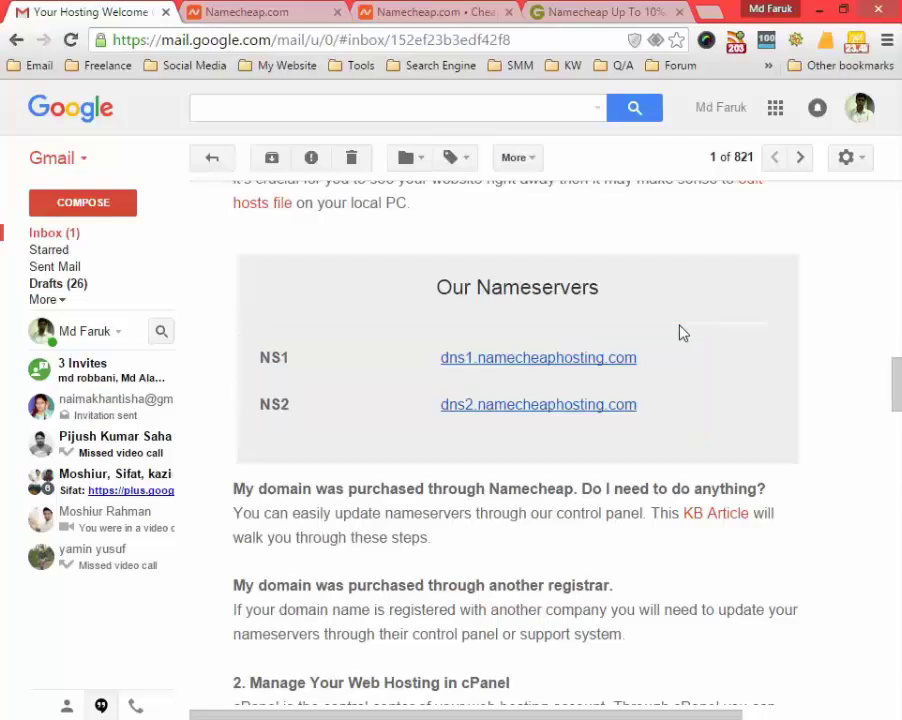
click(716, 14)
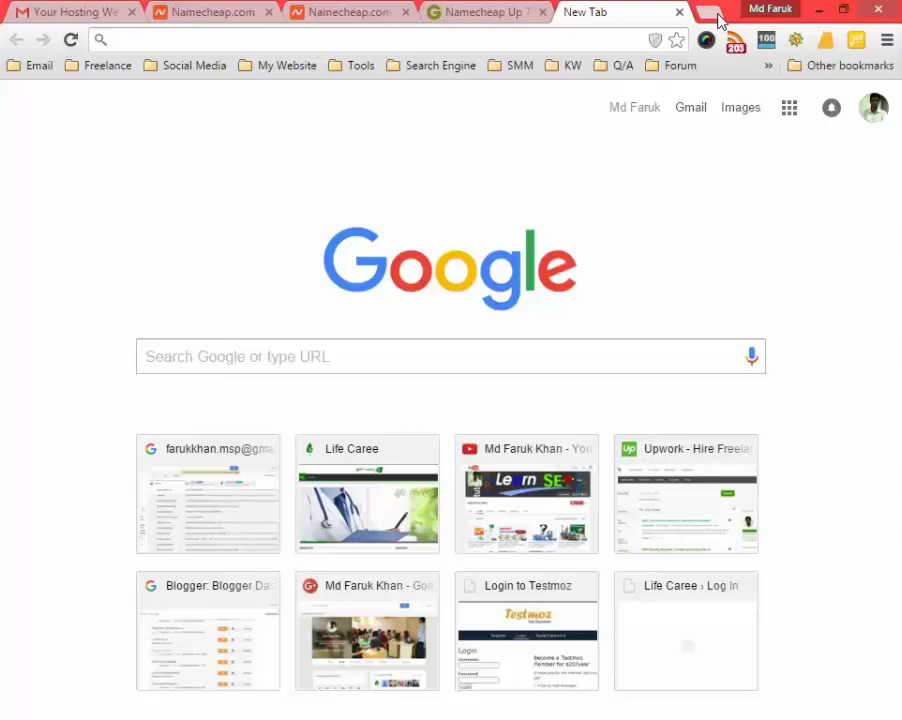
- Go to namesilo.com, log in with the saved credentials, and open Manage My Domains
text(nae)
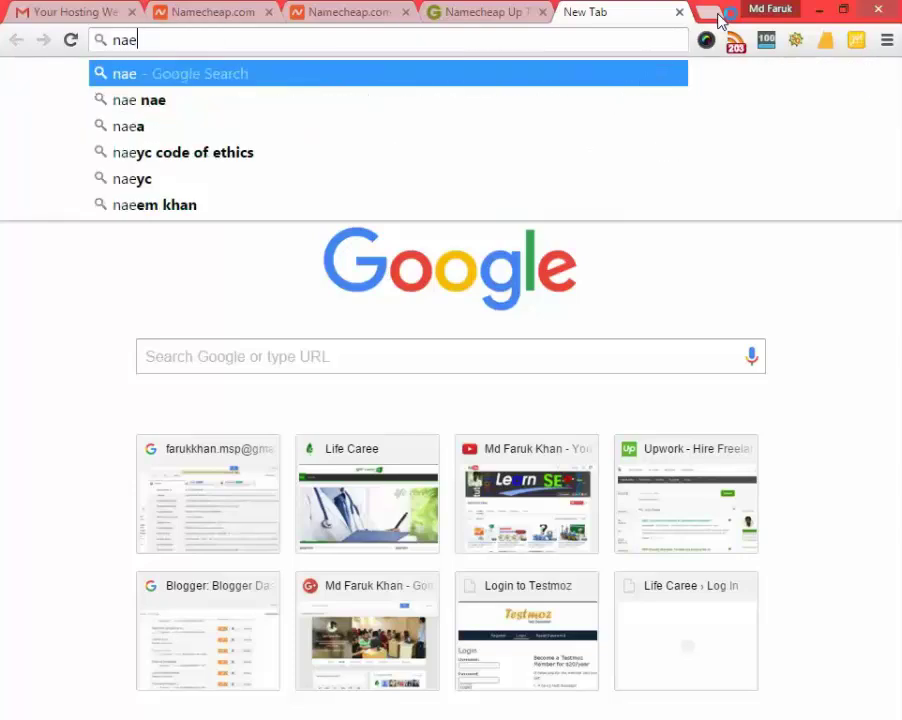
key(BackSpace)
text(mesil)
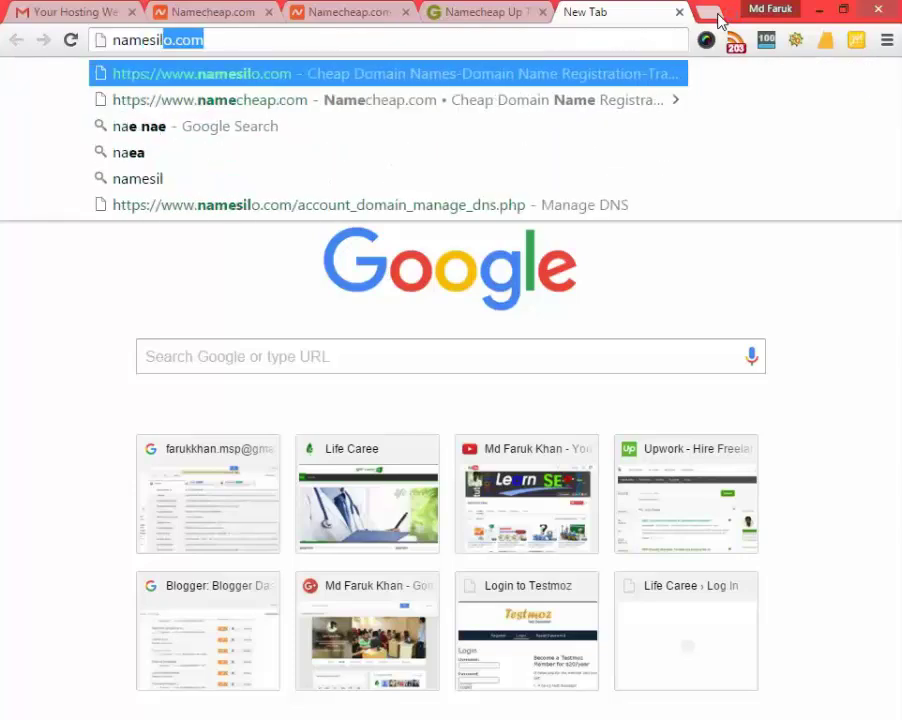
key(Return)
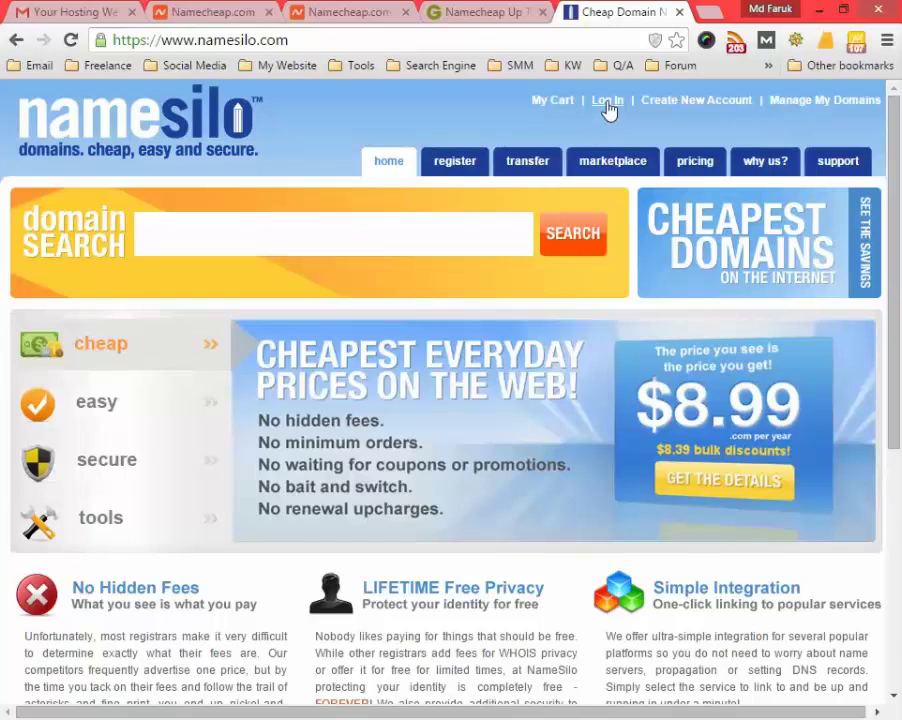
click(606, 109)
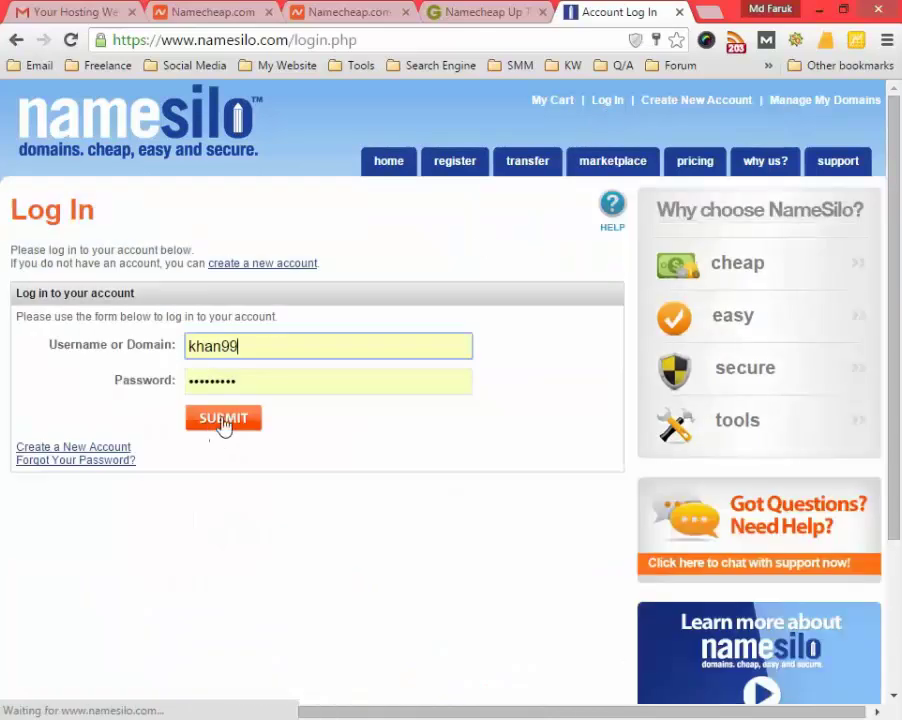
click(223, 423)
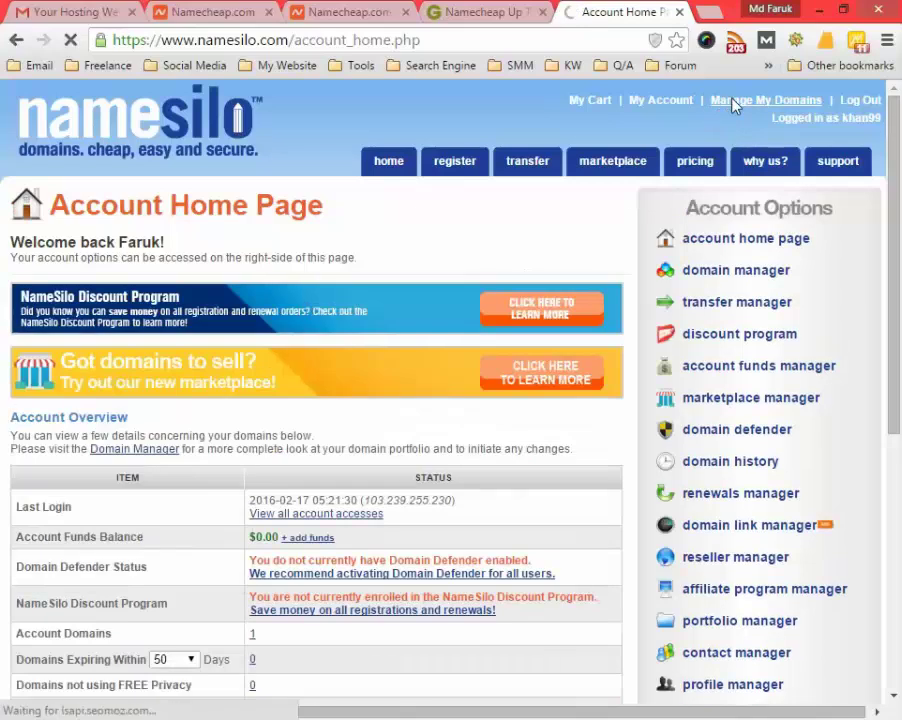
click(731, 103)
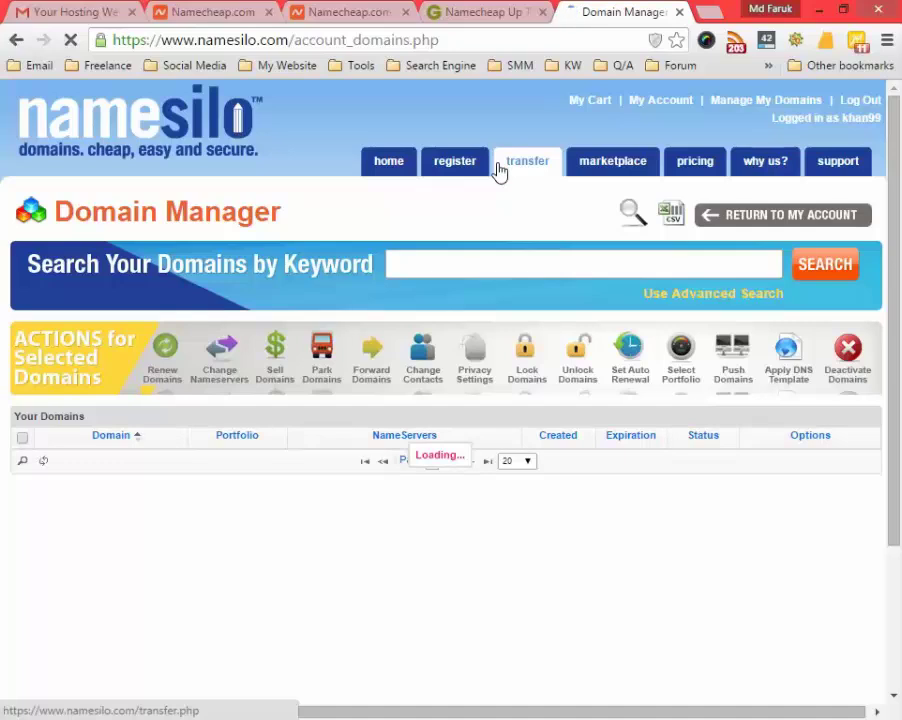
- Check the welcome email, then select locallydiscover.com in NameSilo's Domain Manager
scroll(425, 197, down, 3)
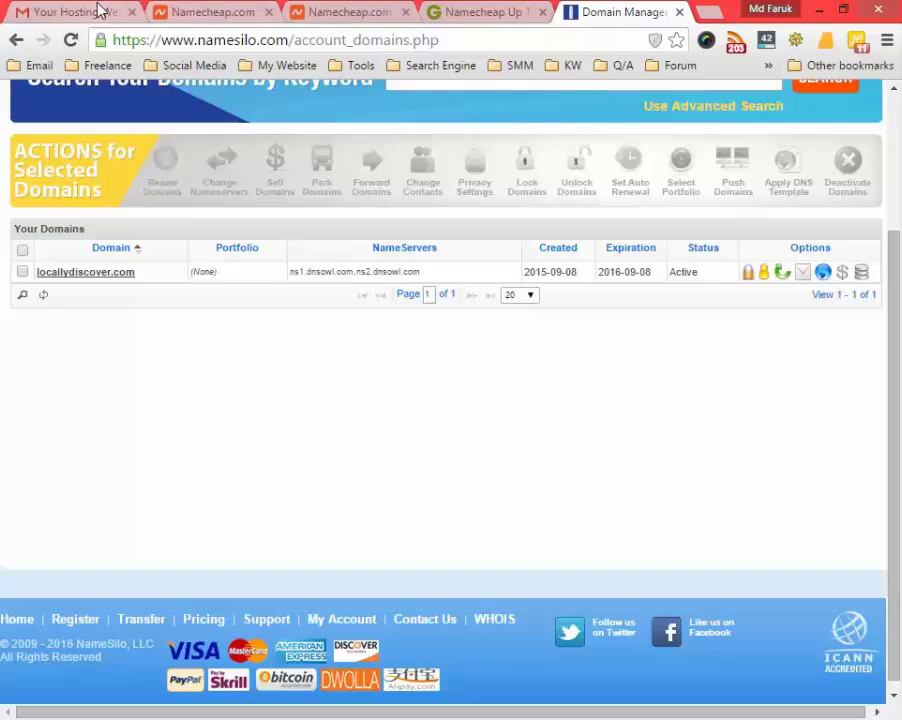
click(72, 10)
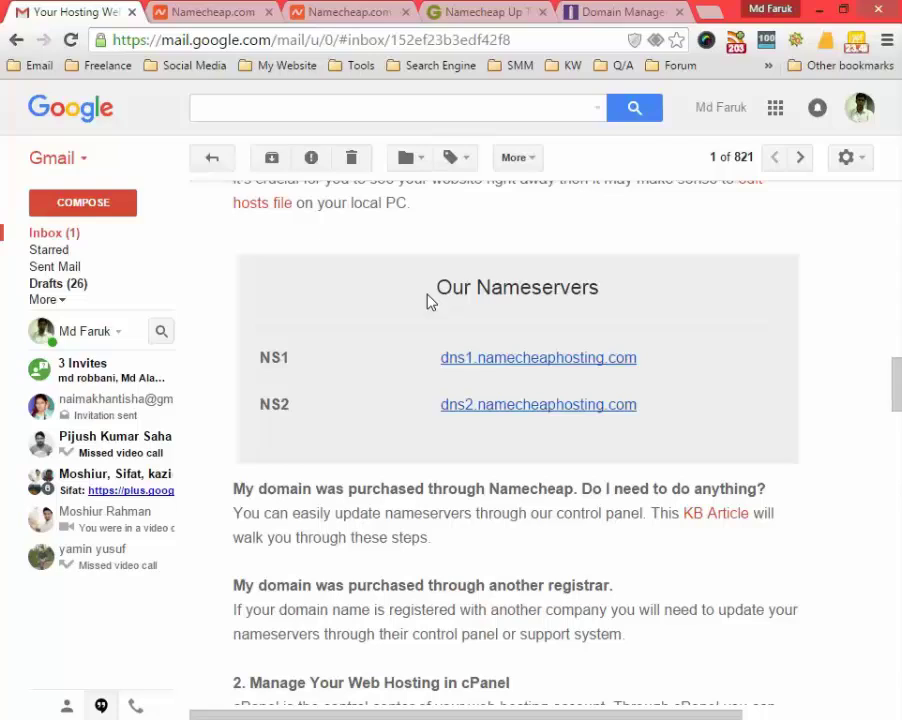
click(638, 22)
scroll(640, 190, up, 5)
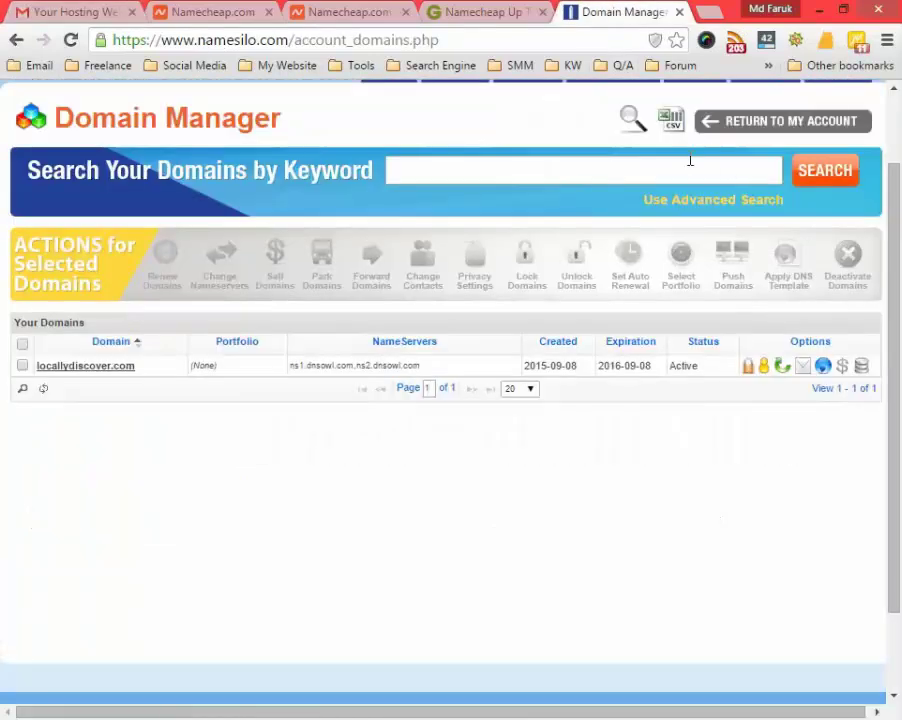
scroll(690, 160, up, 2)
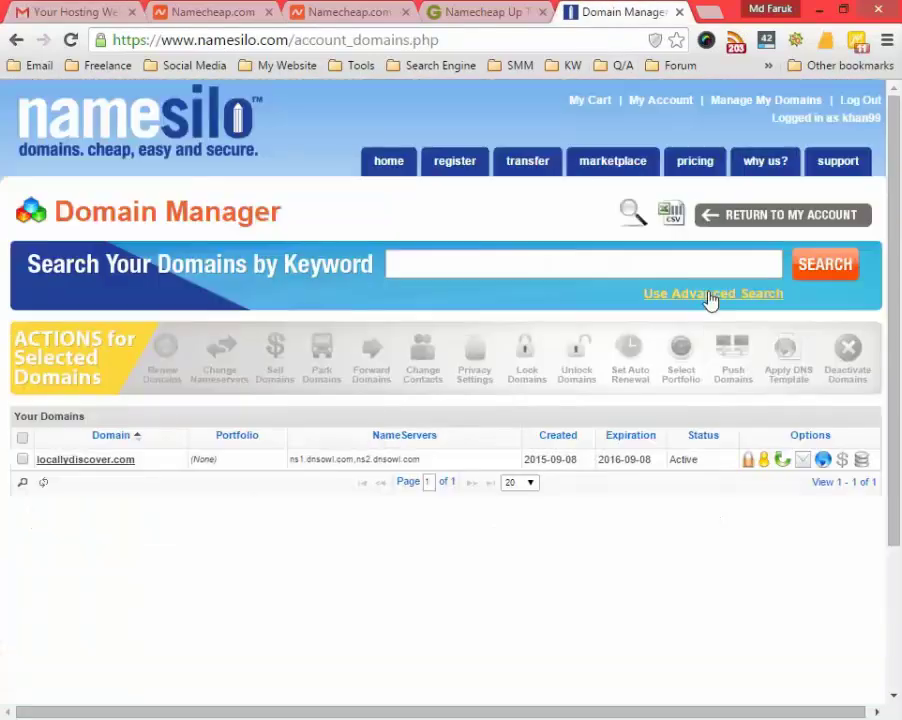
click(485, 460)
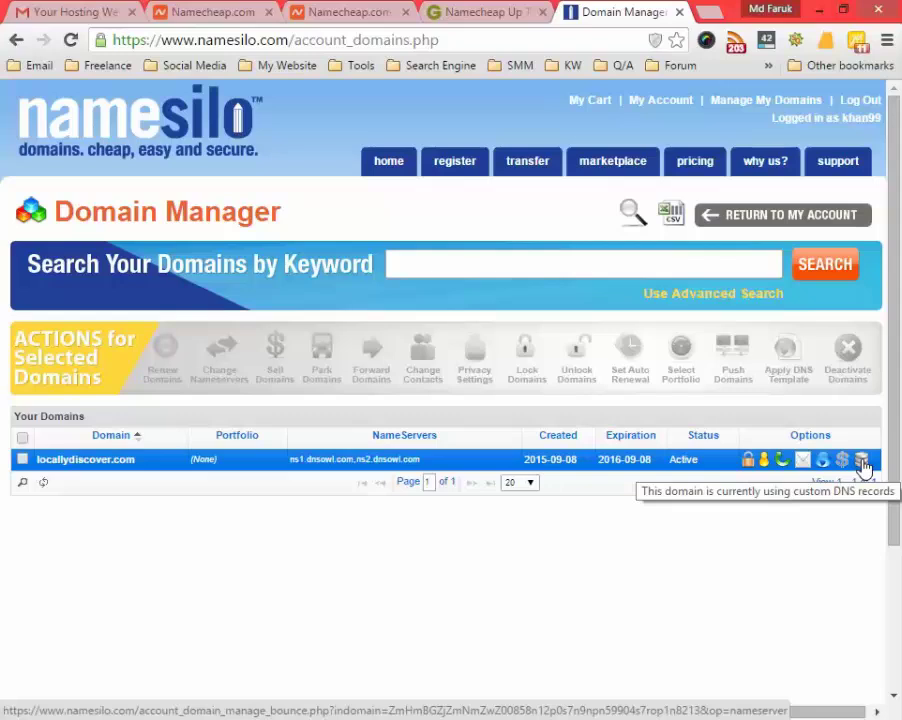
- Open the NameServer Manager for locallydiscover.com, then return to the hosting email's nameservers
click(862, 463)
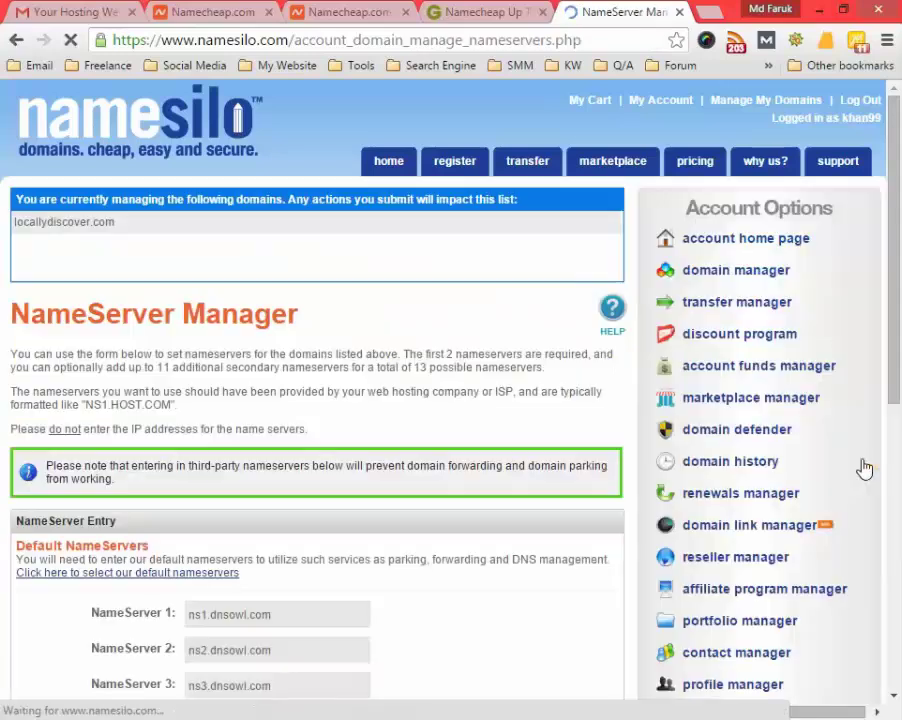
scroll(616, 416, down, 3)
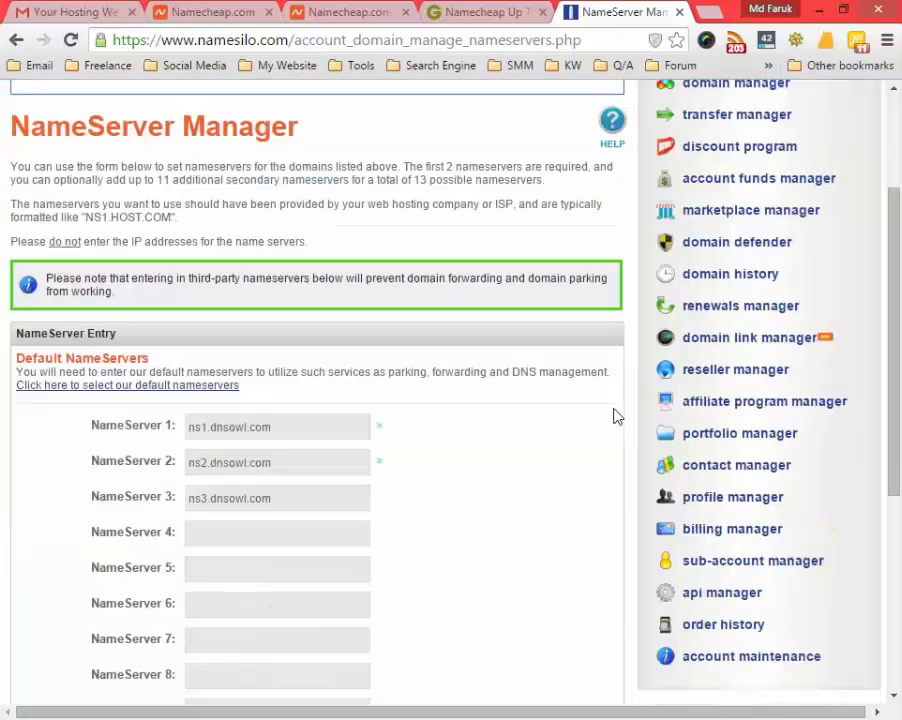
scroll(616, 416, down, 2)
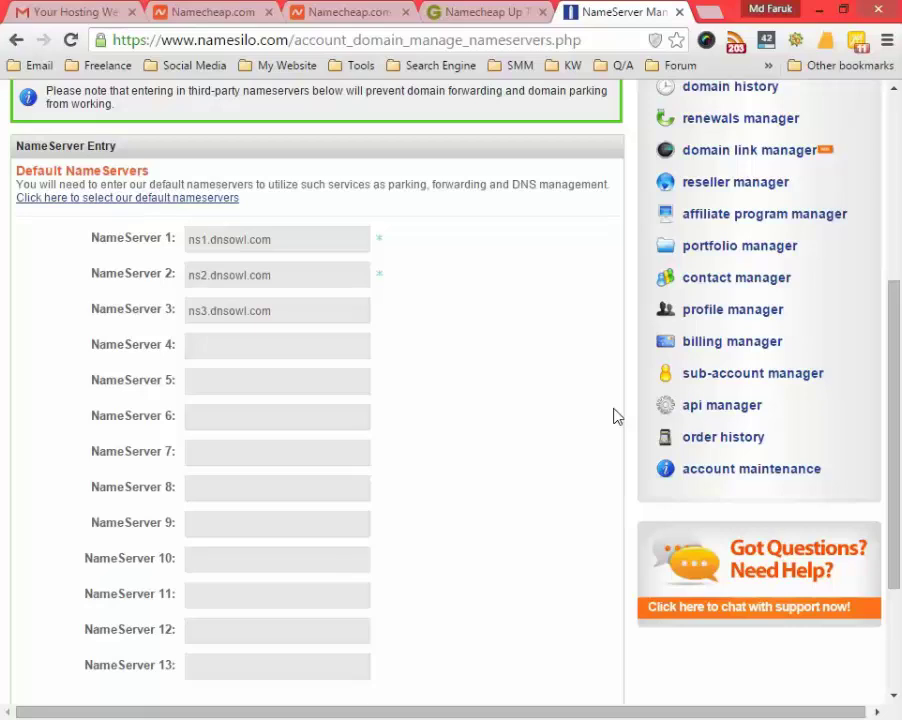
click(90, 11)
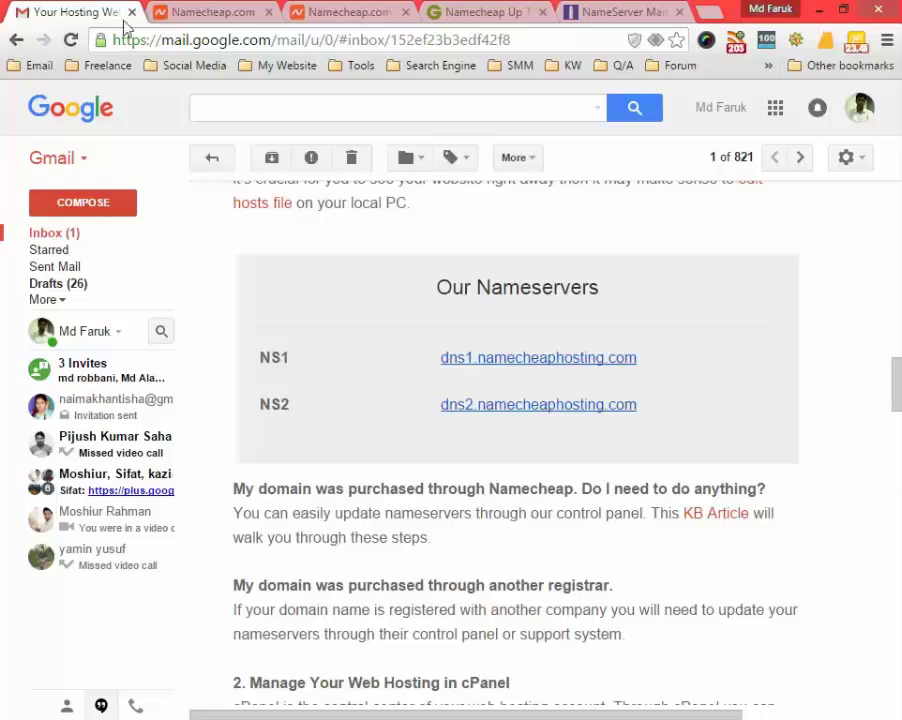
- Select the NS1 address dns1.namecheaphosting.com in the welcome email's Our Nameservers box
drag(652, 378, 419, 360)
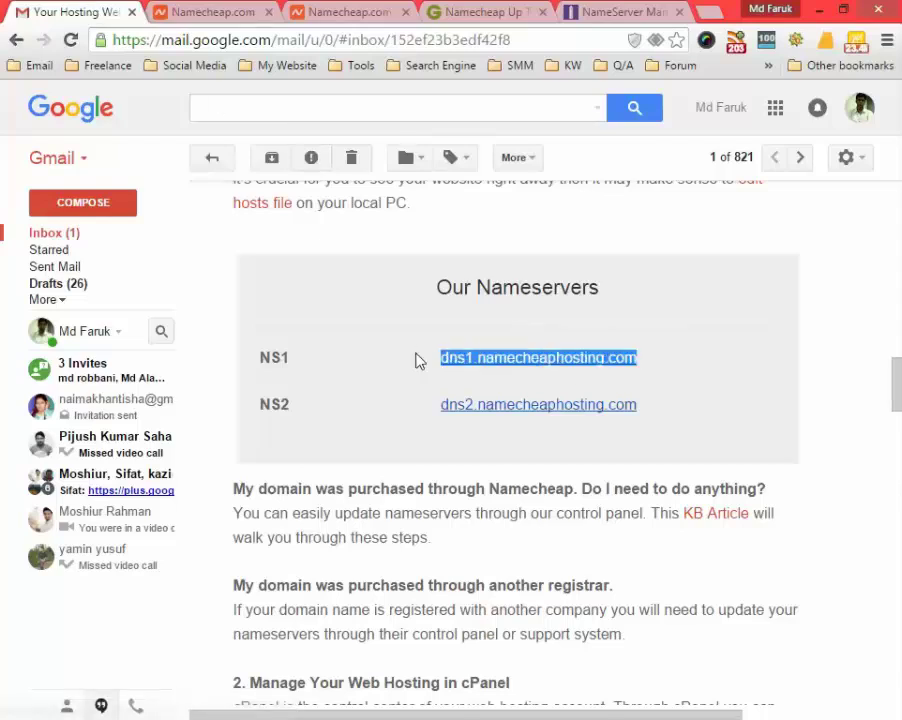
click(618, 13)
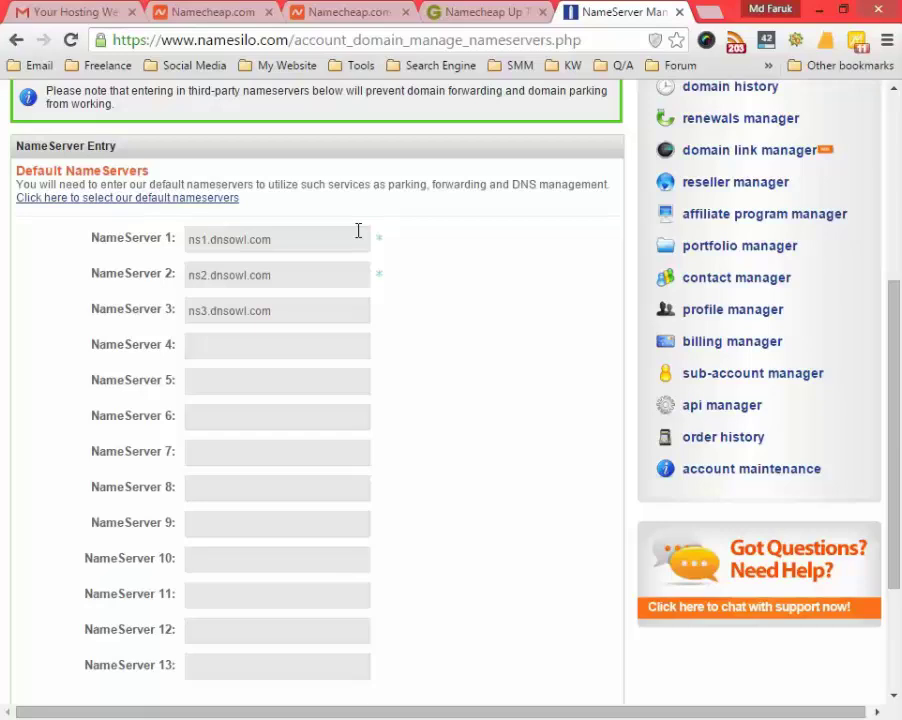
click(43, 20)
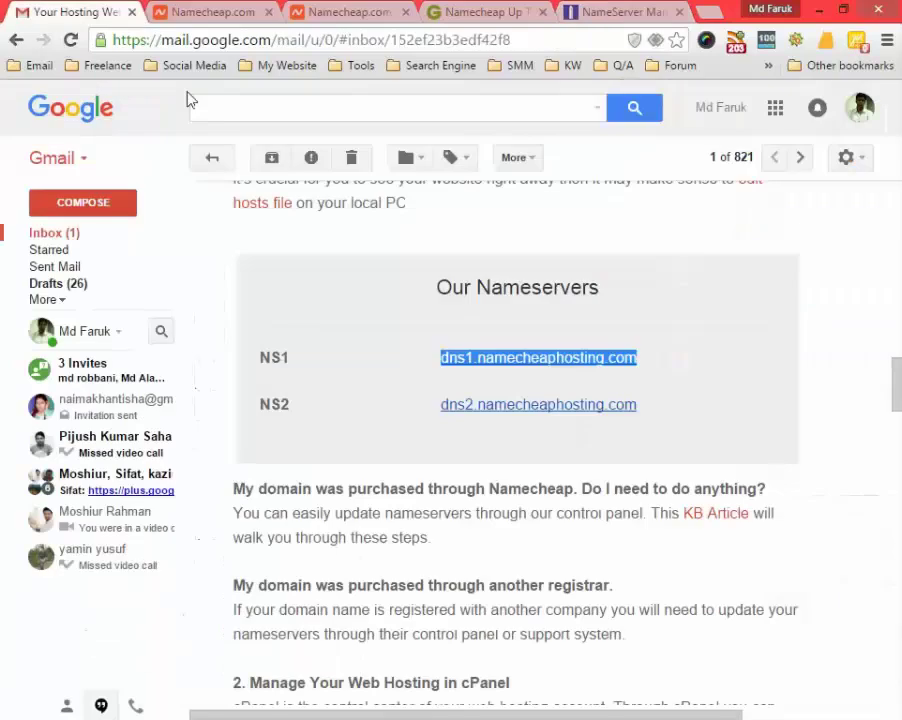
scroll(406, 420, up, 10)
scroll(460, 320, up, 1)
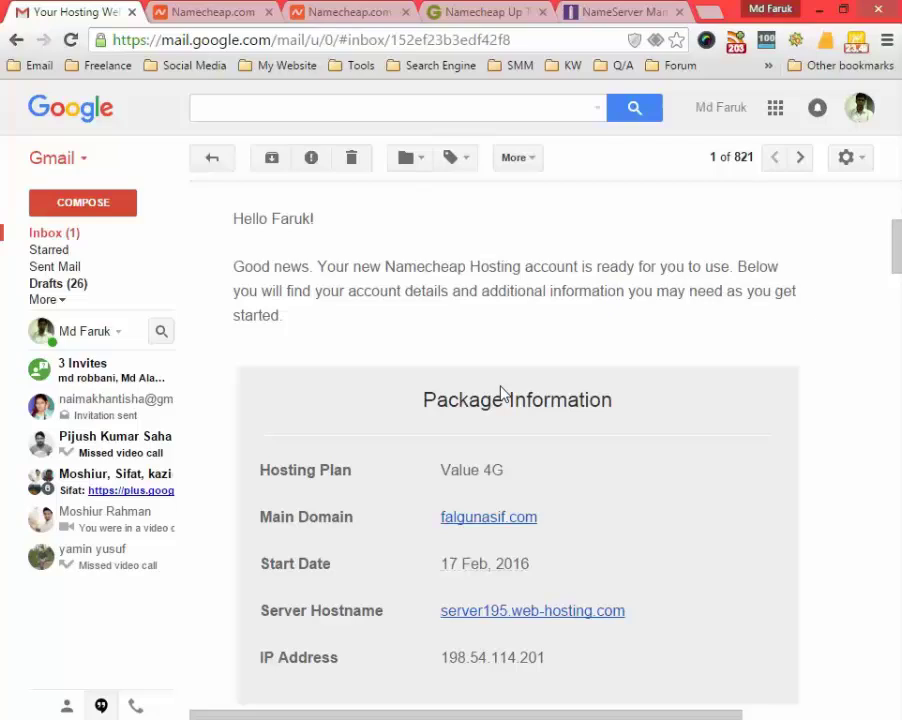
scroll(498, 370, down, 9)
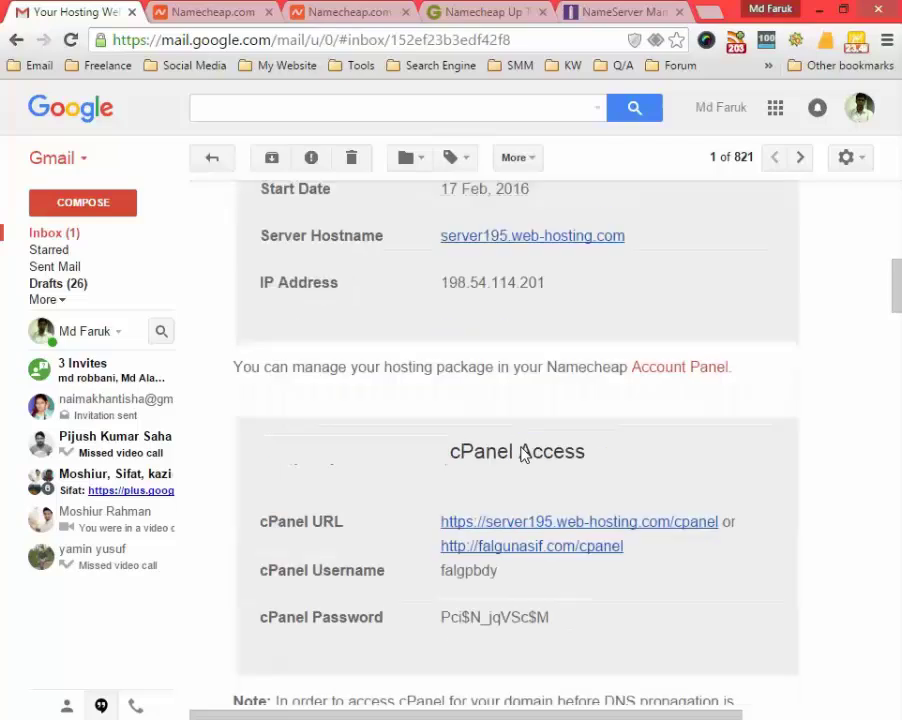
drag(637, 451, 520, 468)
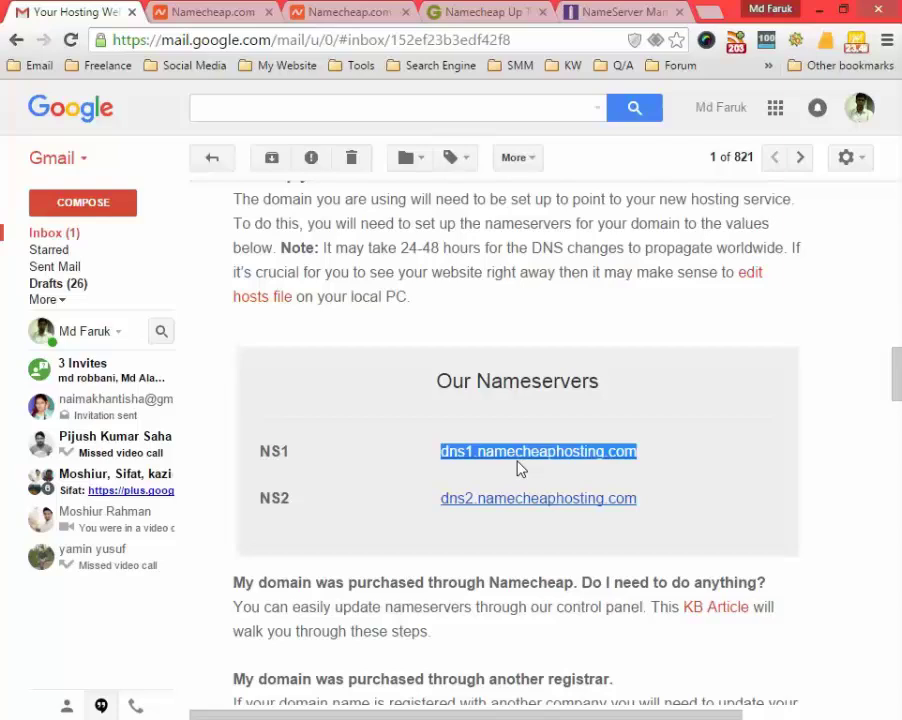
scroll(519, 469, down, 1)
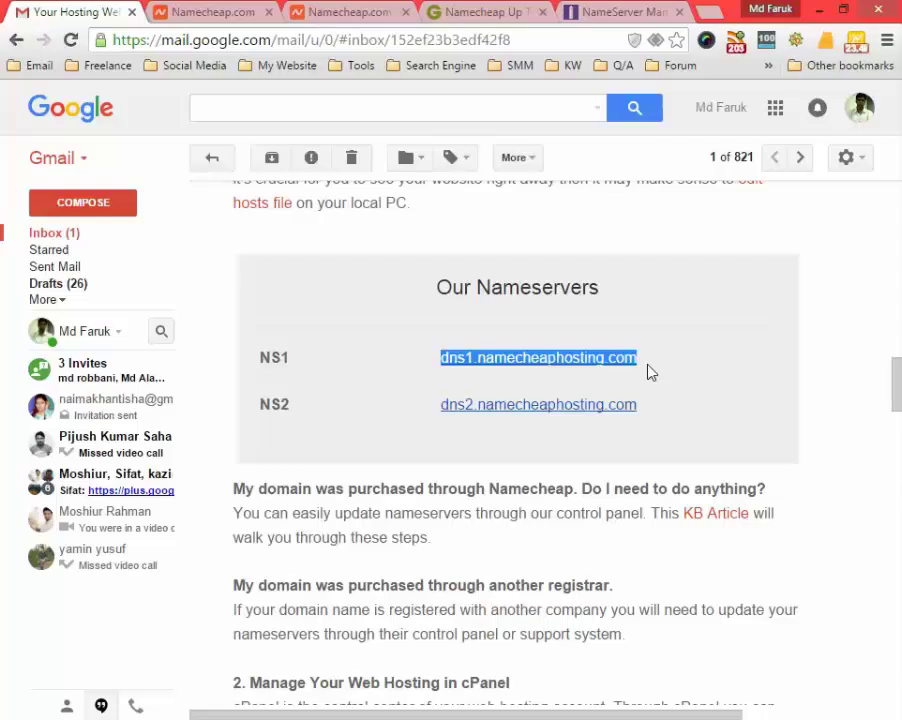
- Glance over NameServer Manager, then open the cPanel URL server195.web-hosting.com/cpanel in a background tab
click(615, 12)
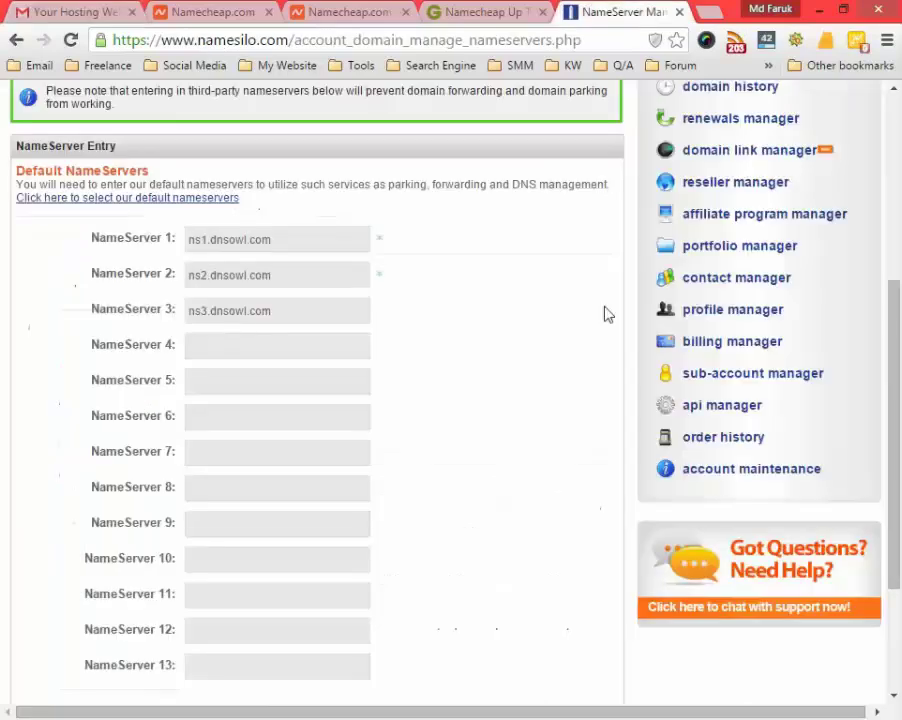
scroll(607, 315, up, 1)
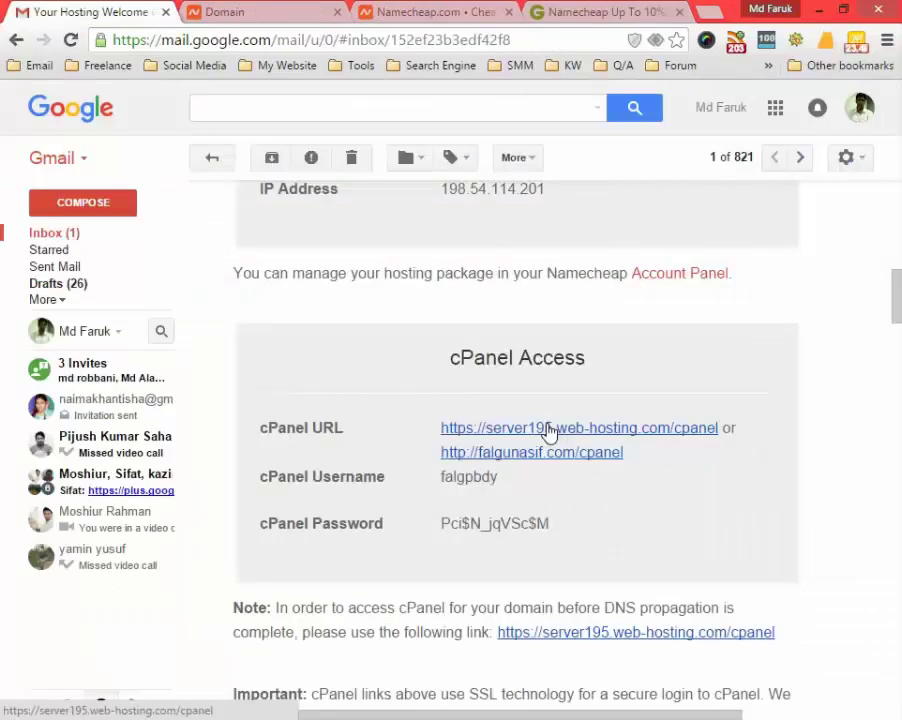
middle_click(548, 430)
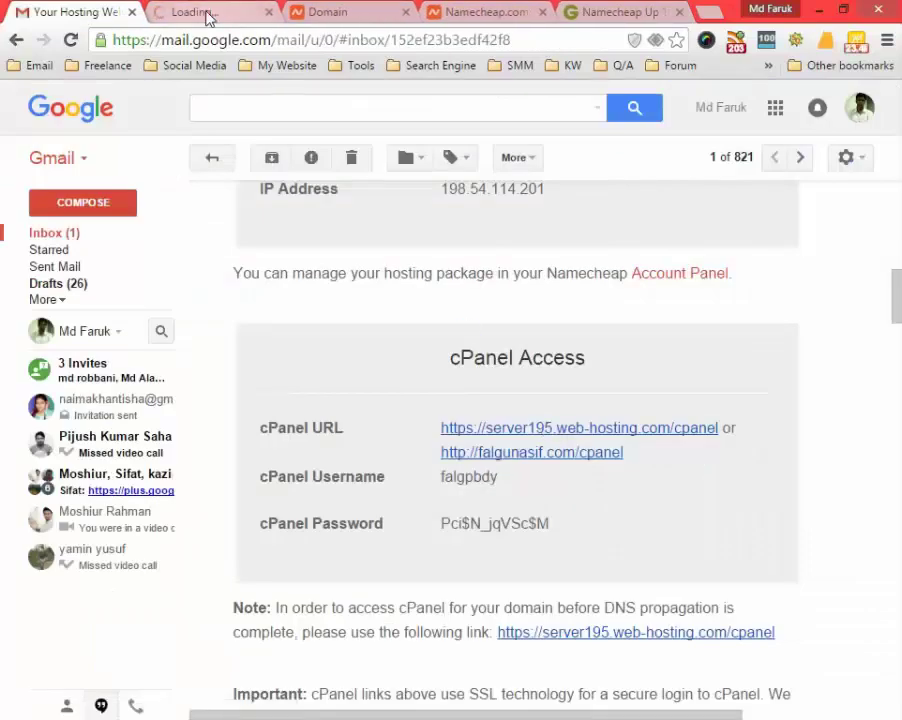
- Copy the cPanel username from the hosting email for the cPanel login page
click(208, 14)
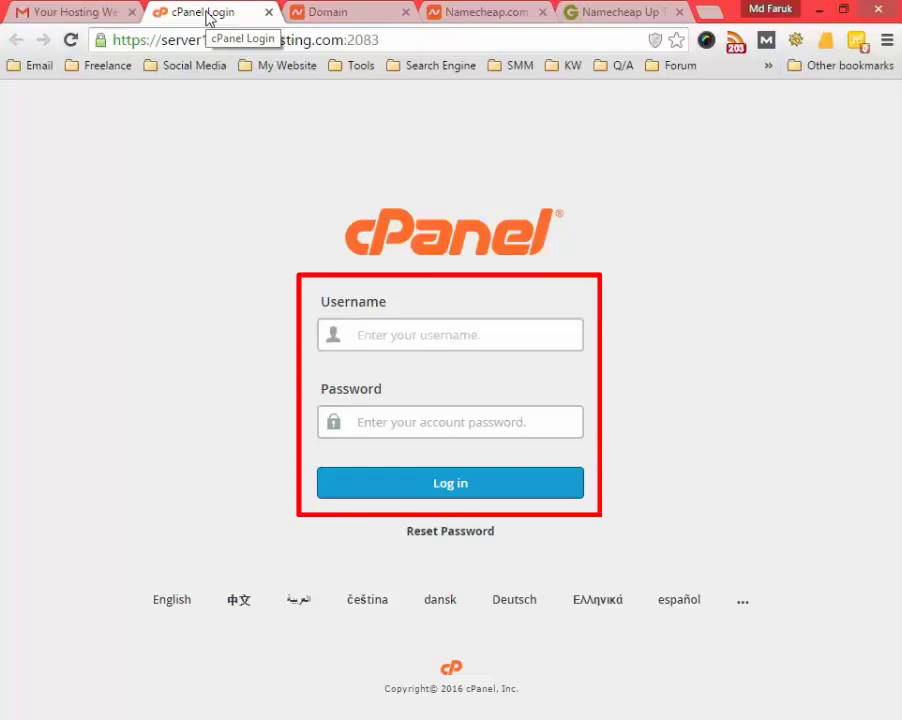
click(100, 12)
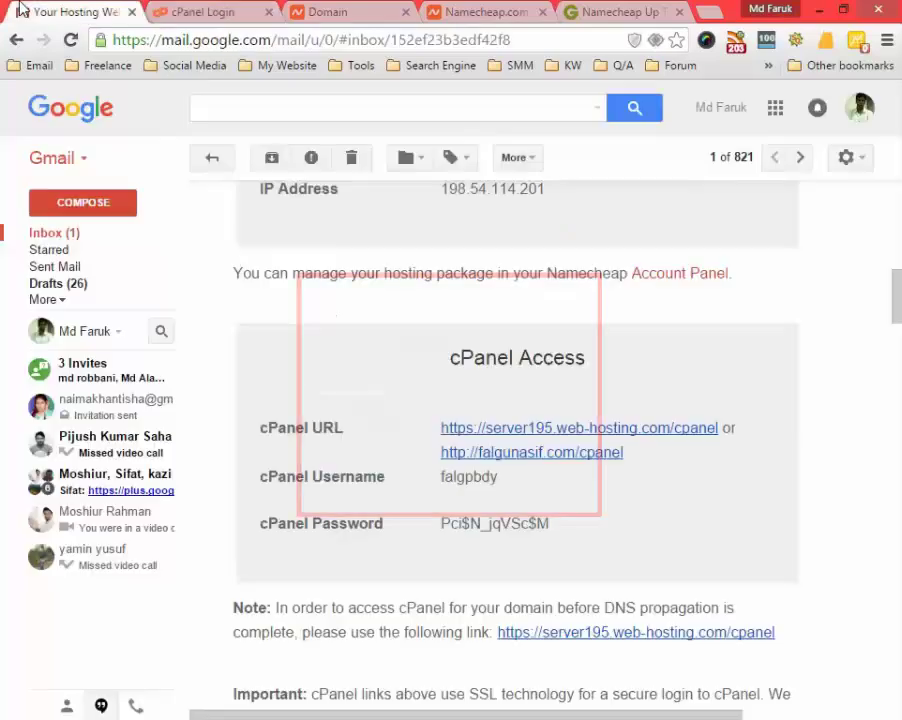
drag(497, 477, 469, 477)
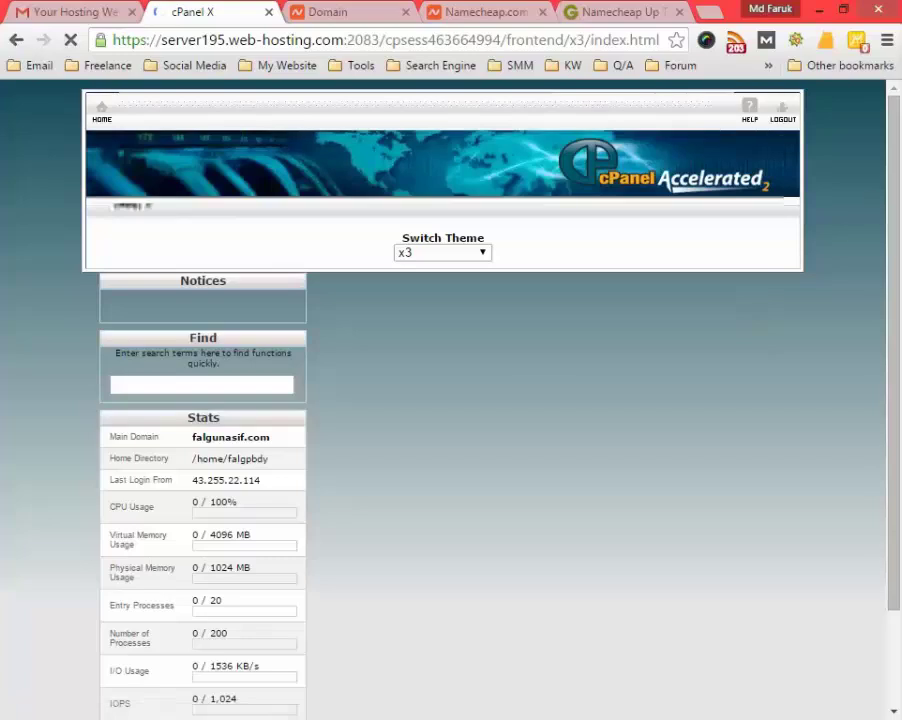
- Close the Notepad notes without saving them
key(alt+Tab)
drag(857, 270, 713, 261)
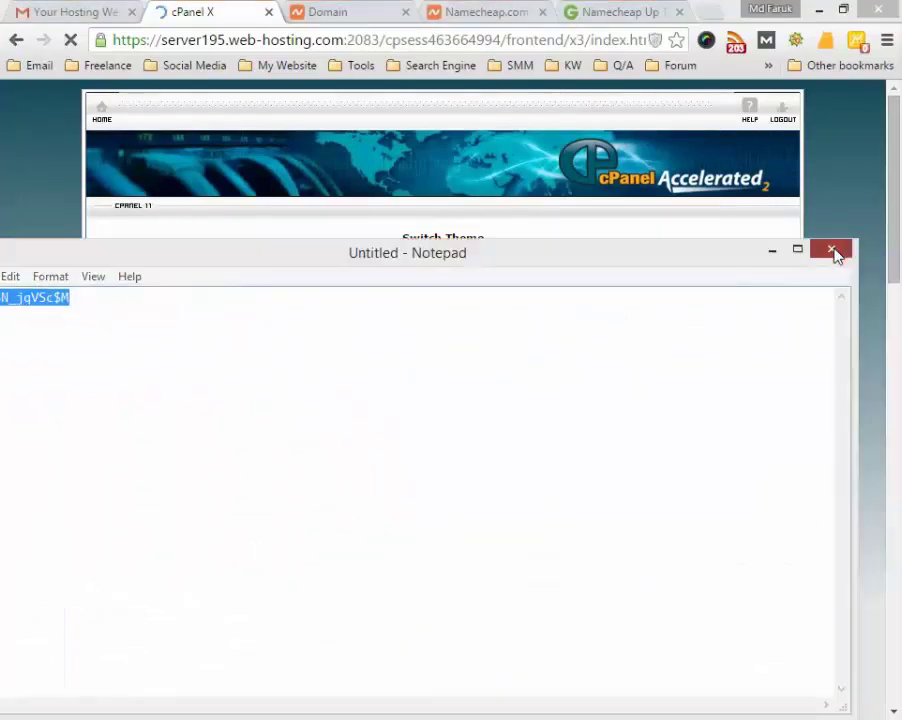
click(831, 249)
click(489, 370)
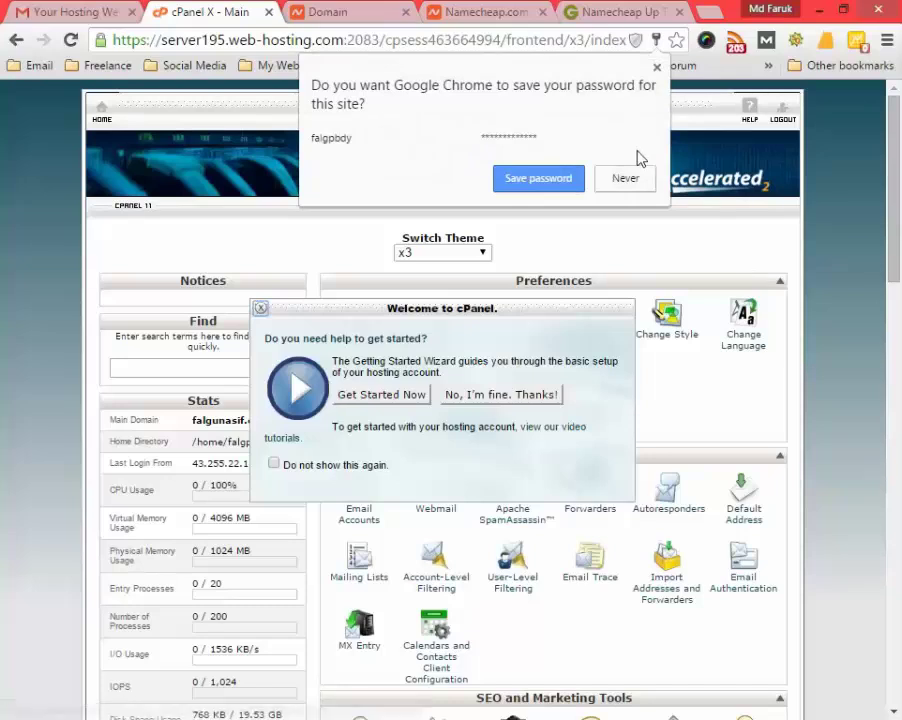
- Decline saving the cPanel password and turn off the Welcome to cPanel popup for good
click(642, 182)
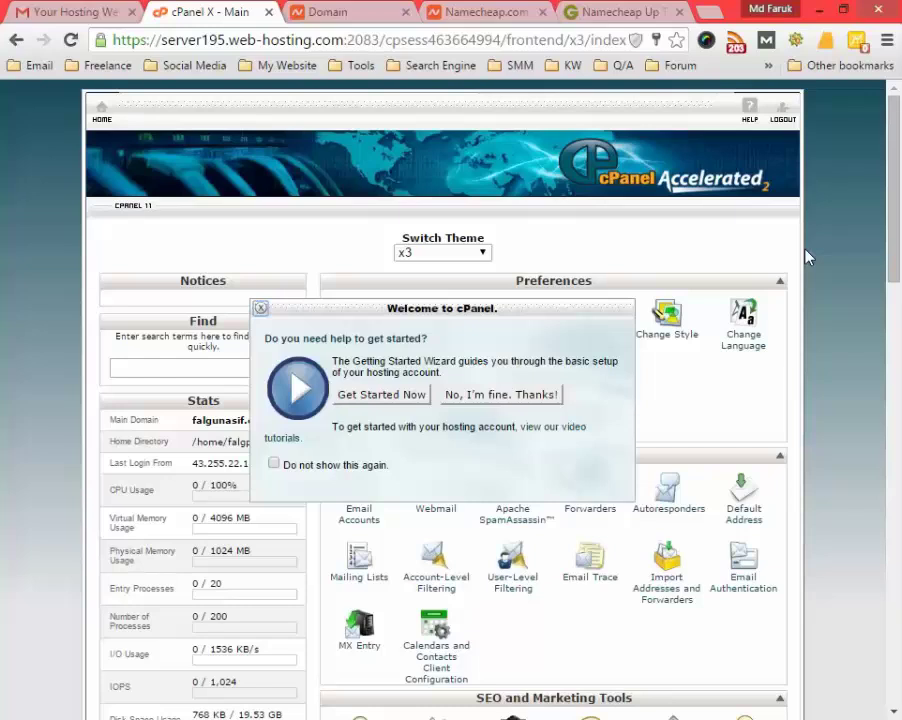
click(273, 463)
click(487, 399)
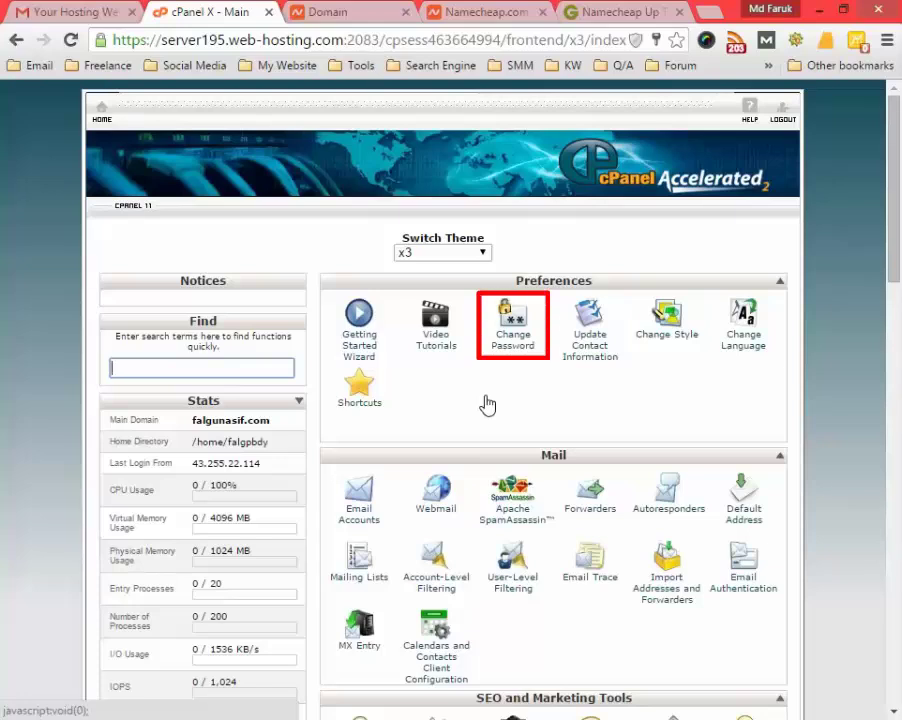
- On the Change Password page, paste the current account password into Old Password
click(526, 351)
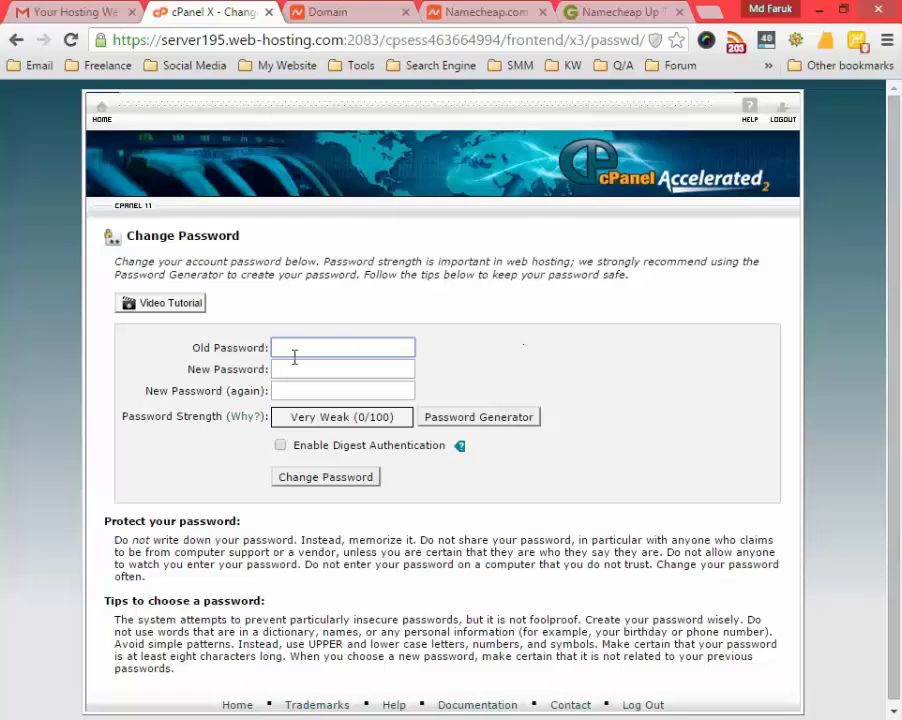
key(ctrl+v)
click(321, 370)
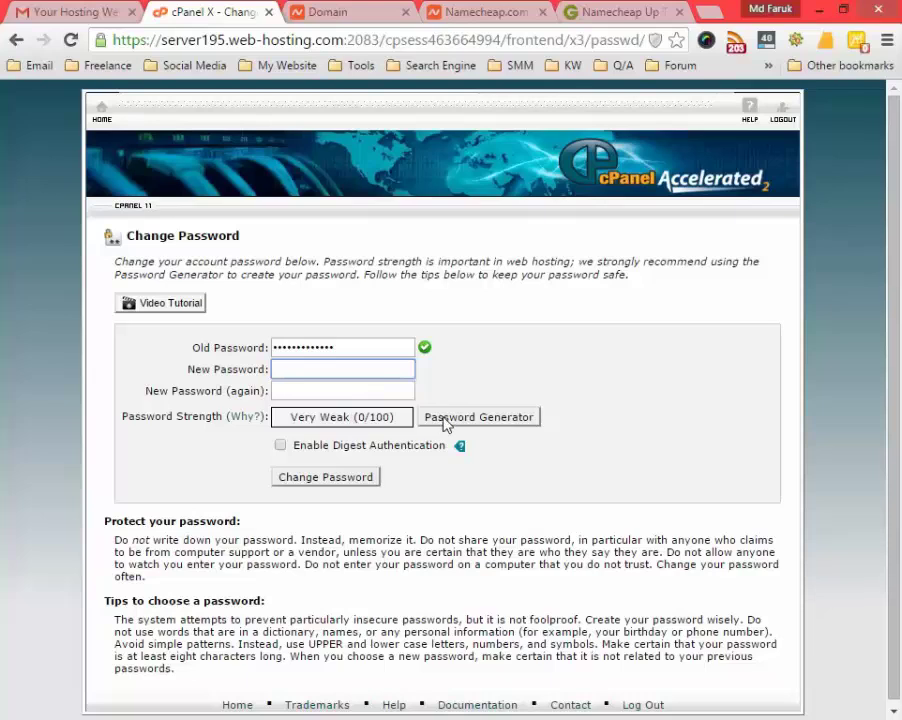
- Generate a new password, confirm it was copied, and apply it to both new-password fields
click(461, 422)
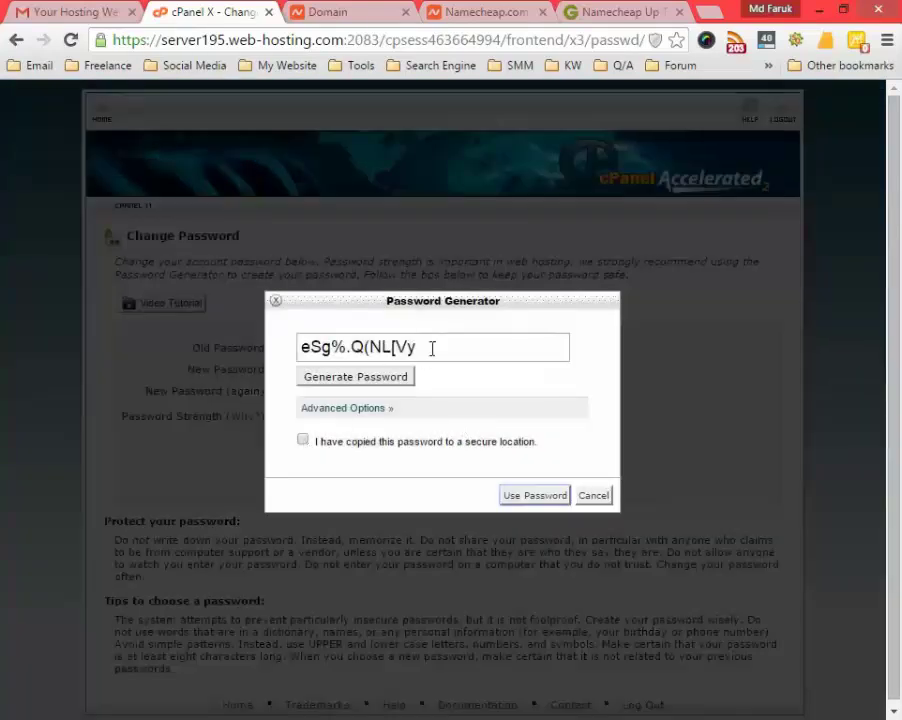
drag(428, 346, 208, 328)
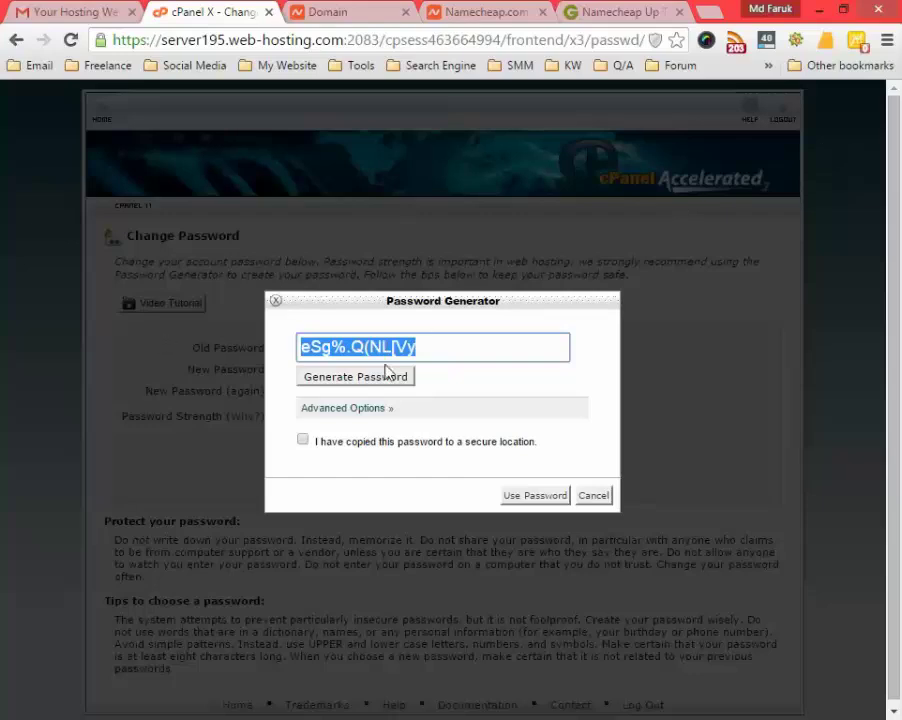
click(304, 441)
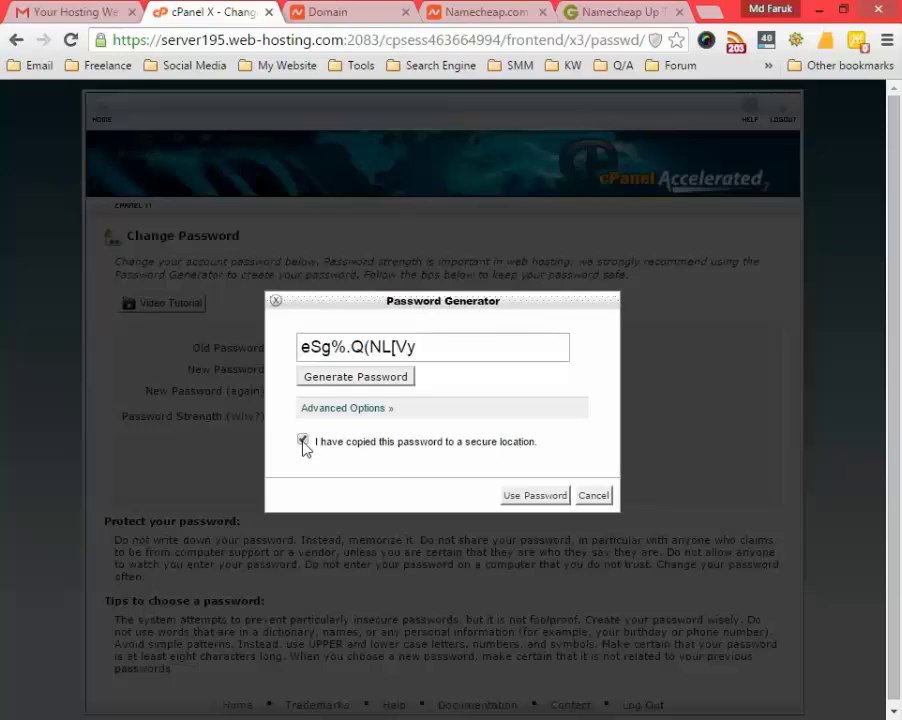
click(304, 441)
click(534, 496)
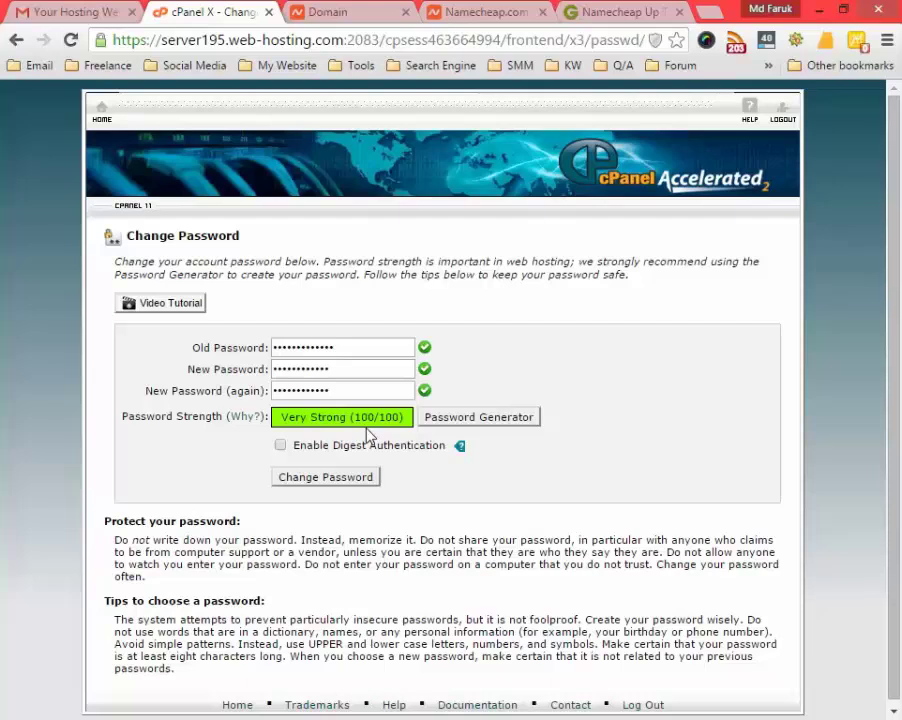
- Clear the repeated, new and current password fields on the Change Password form
drag(349, 392, 193, 400)
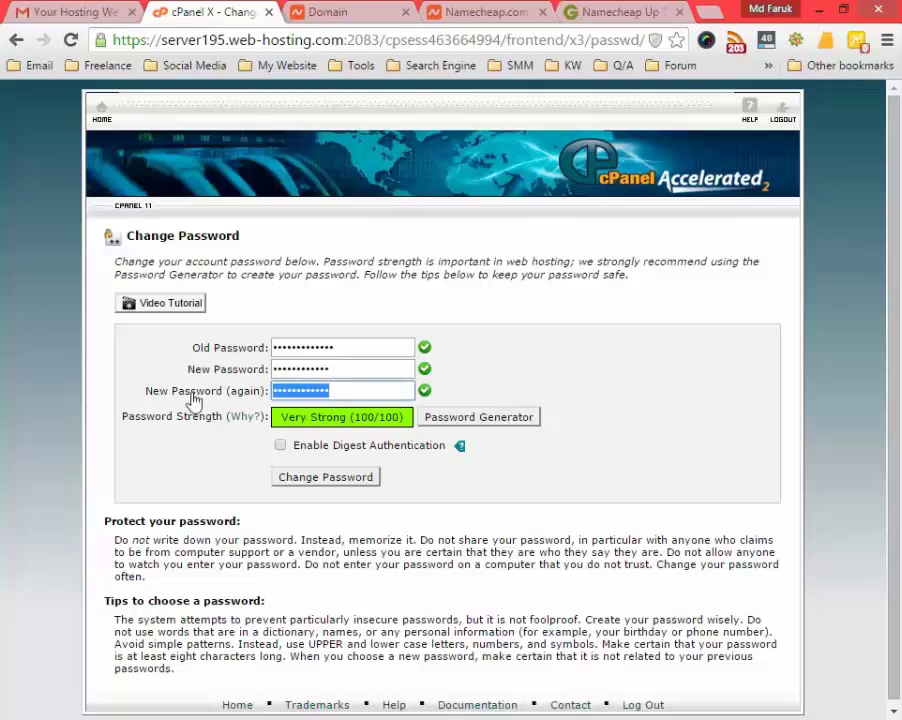
key(BackSpace)
double_click(366, 369)
key(BackSpace)
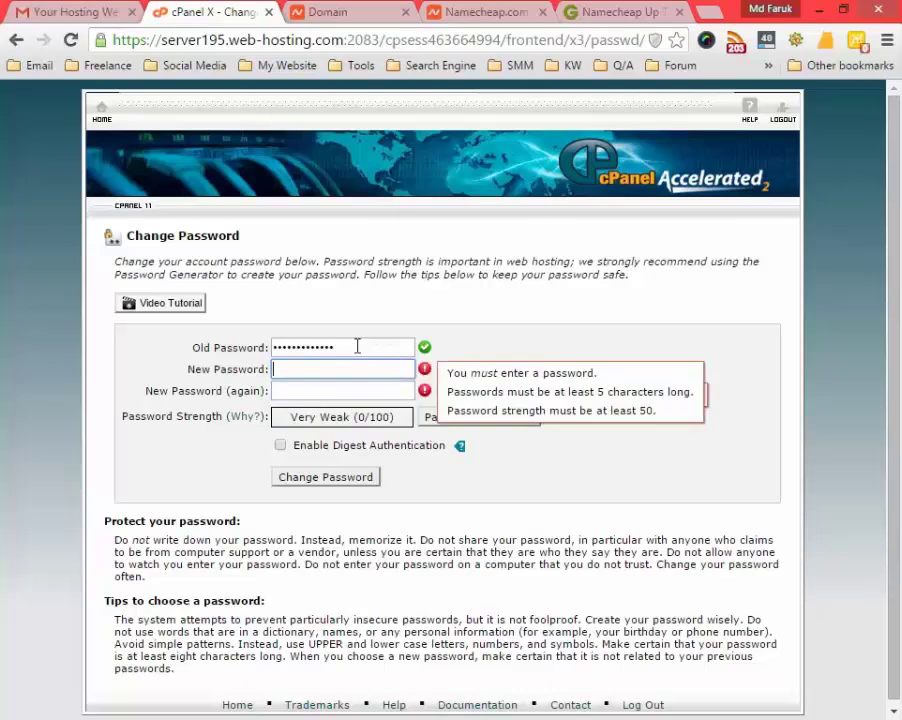
double_click(357, 346)
key(BackSpace)
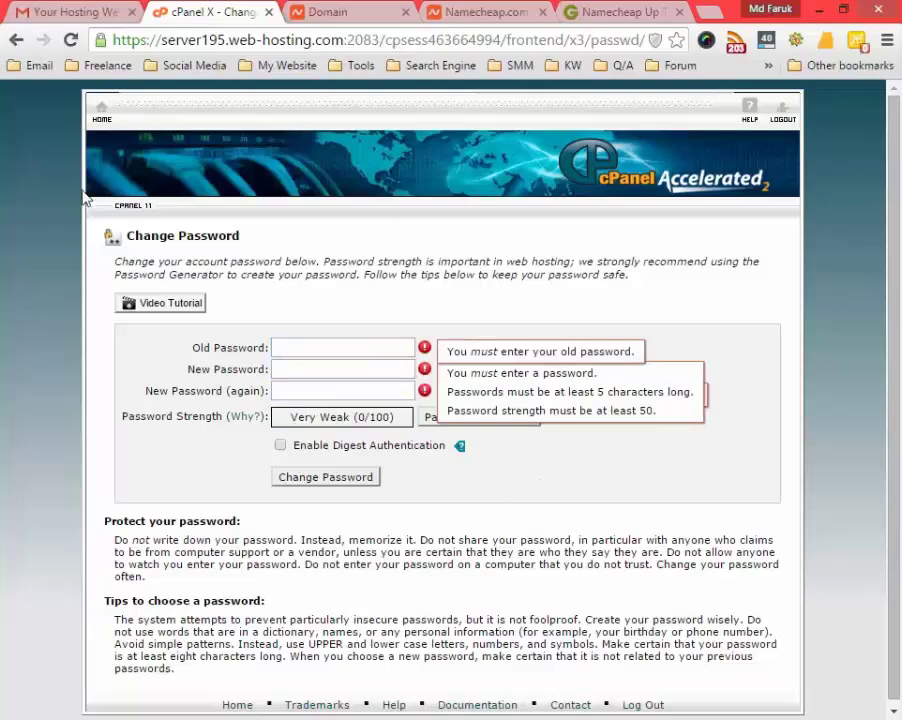
click(99, 113)
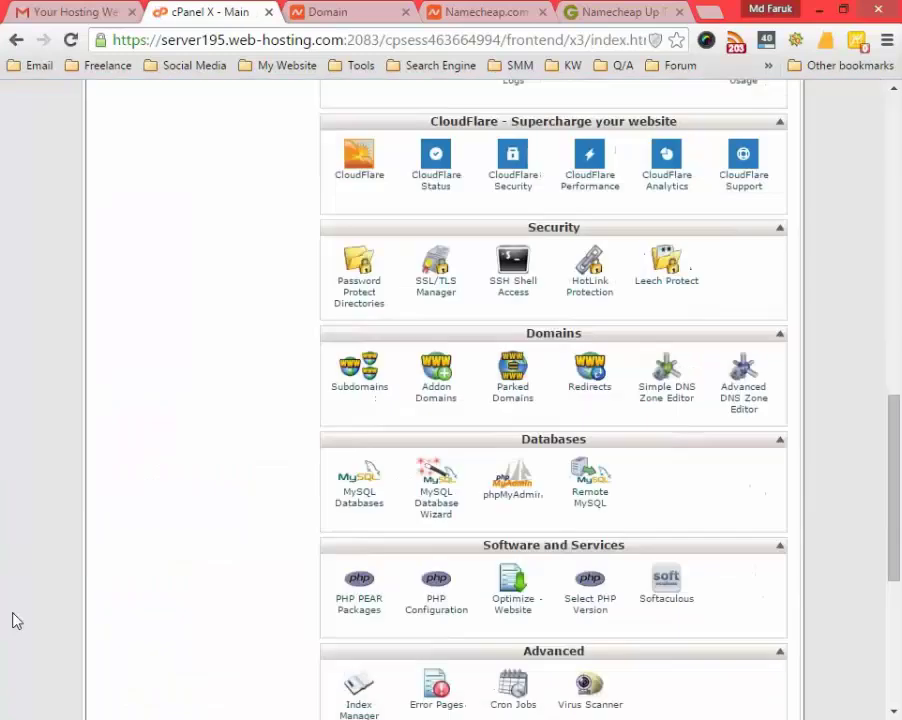
scroll(35, 553, down, 1)
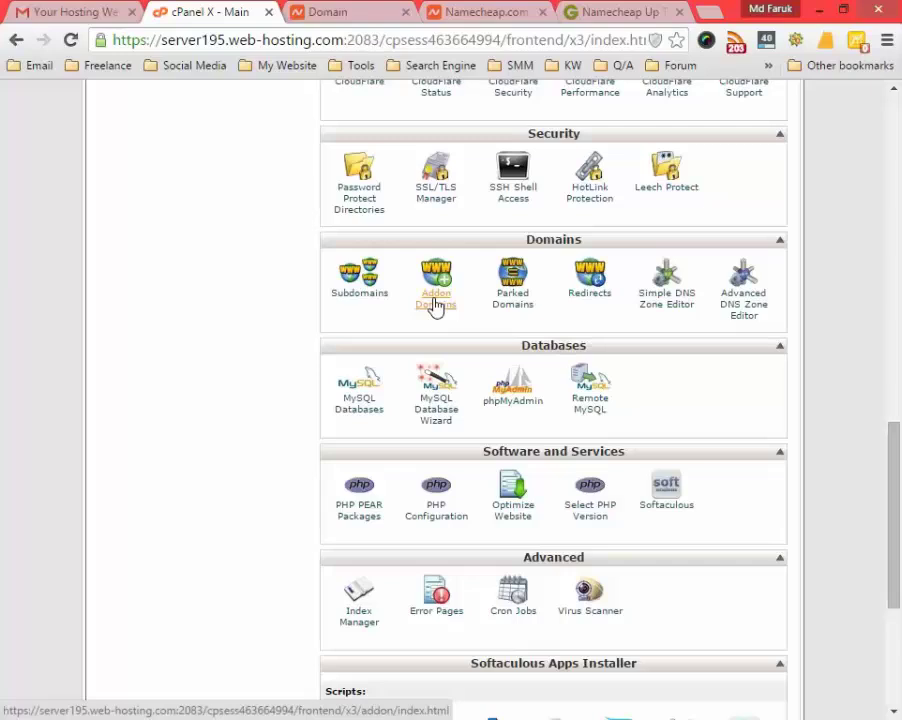
- Enter falgunasif.com as the new addon domain so the subdomain and root public_html/falgunasif.com auto-fill
click(435, 302)
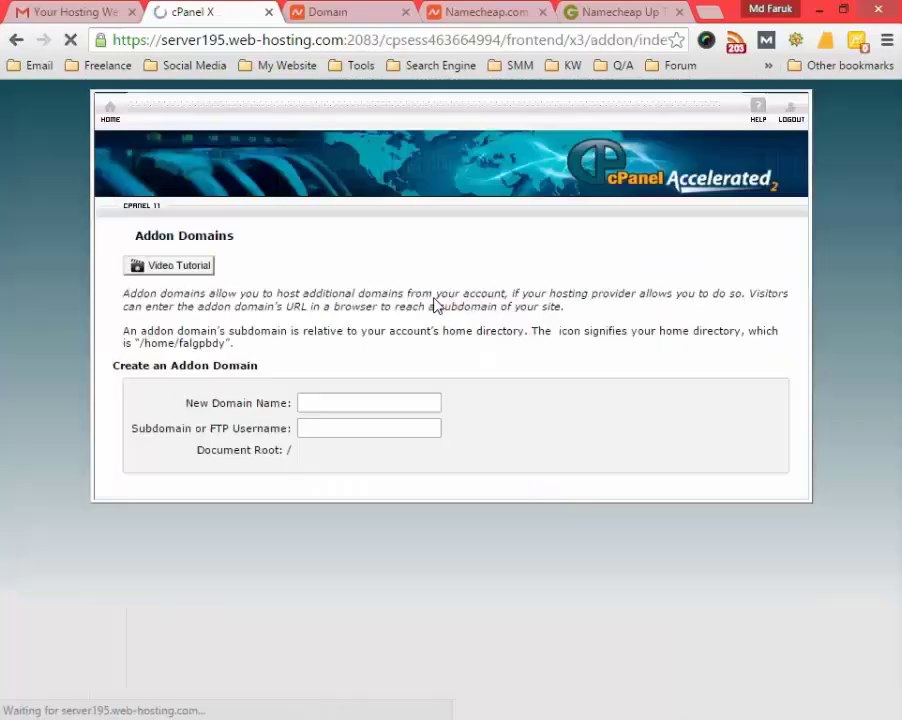
scroll(435, 302, down, 1)
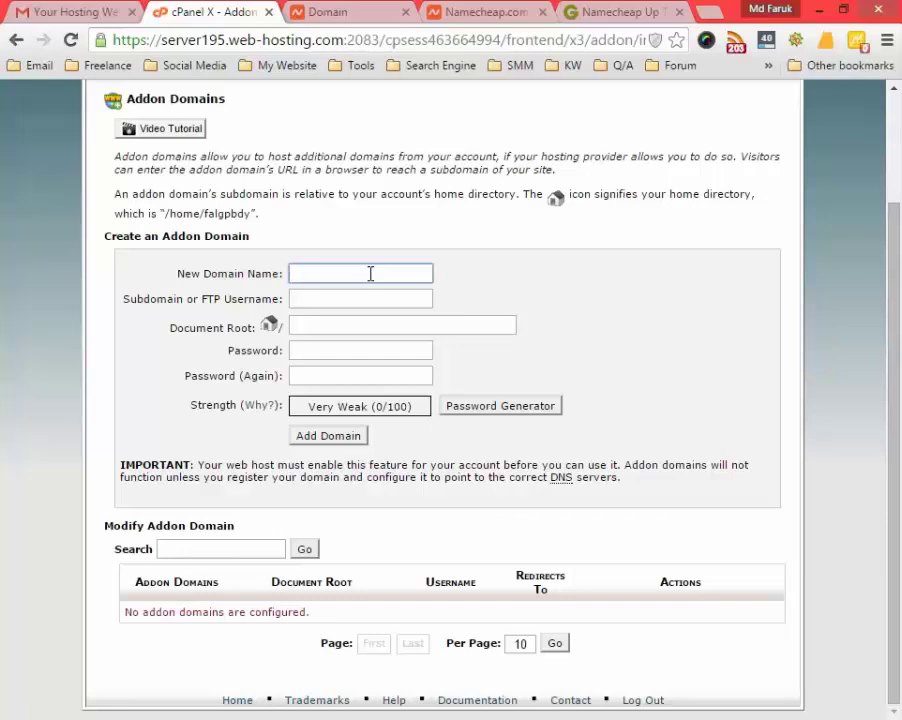
text(falg)
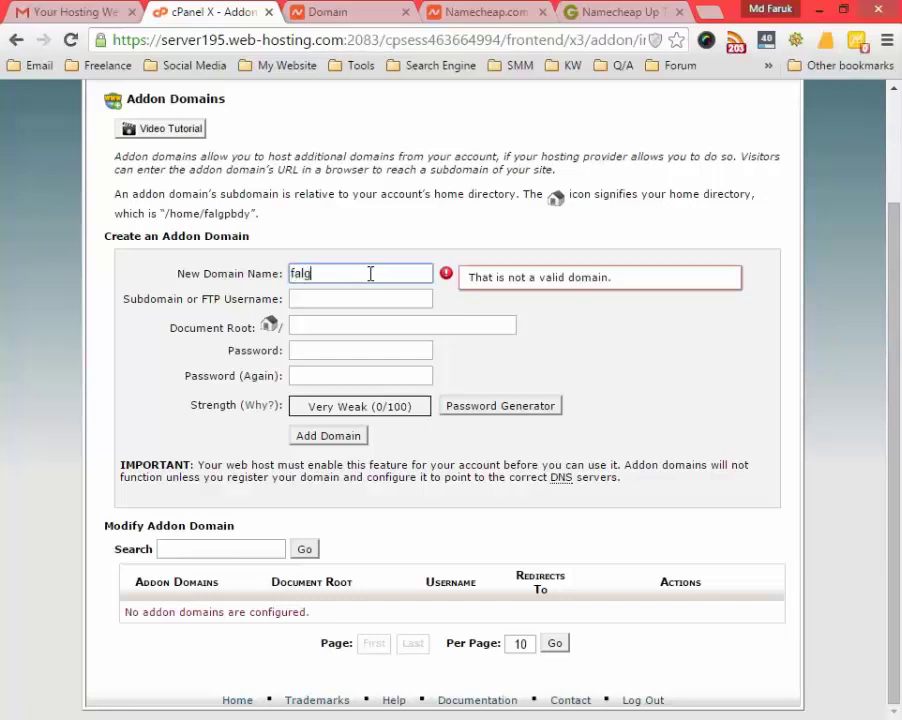
text(unasif.com)
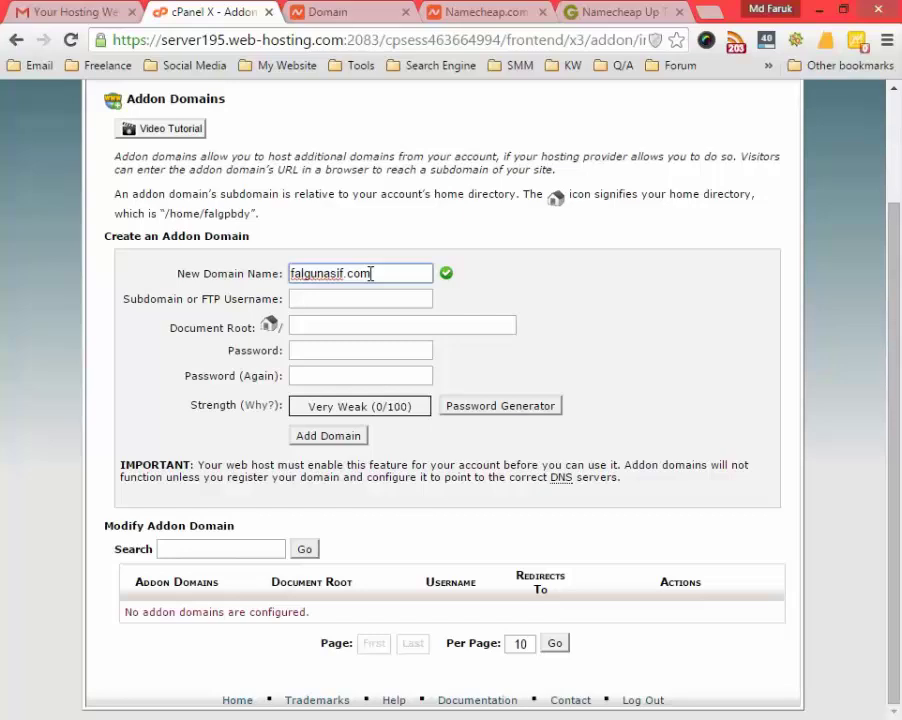
click(562, 279)
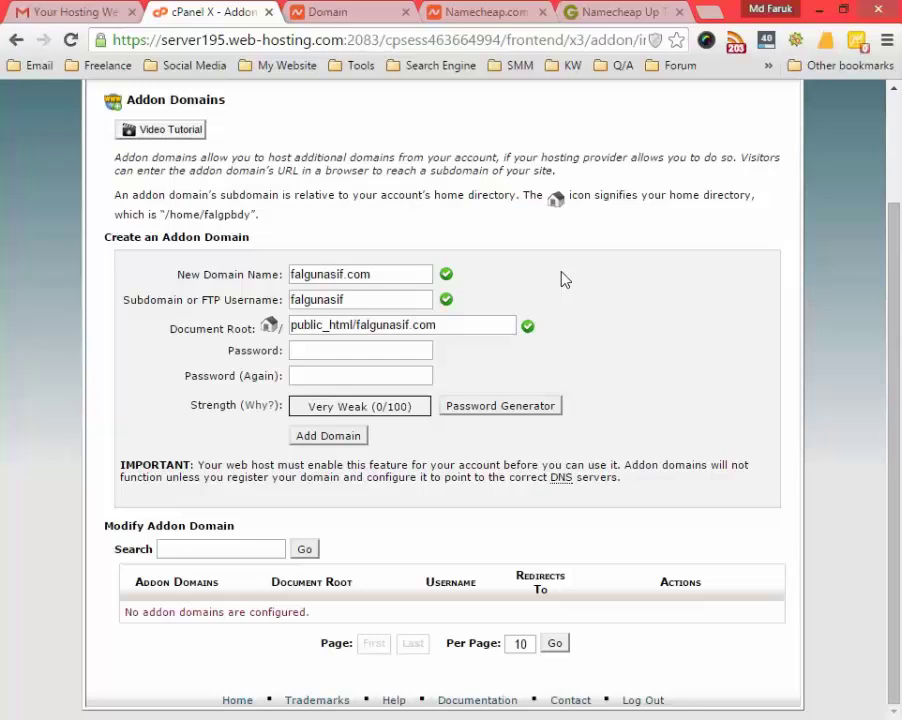
- Generate a Very Strong (100/100) password and apply it to both addon domain password fields
click(413, 349)
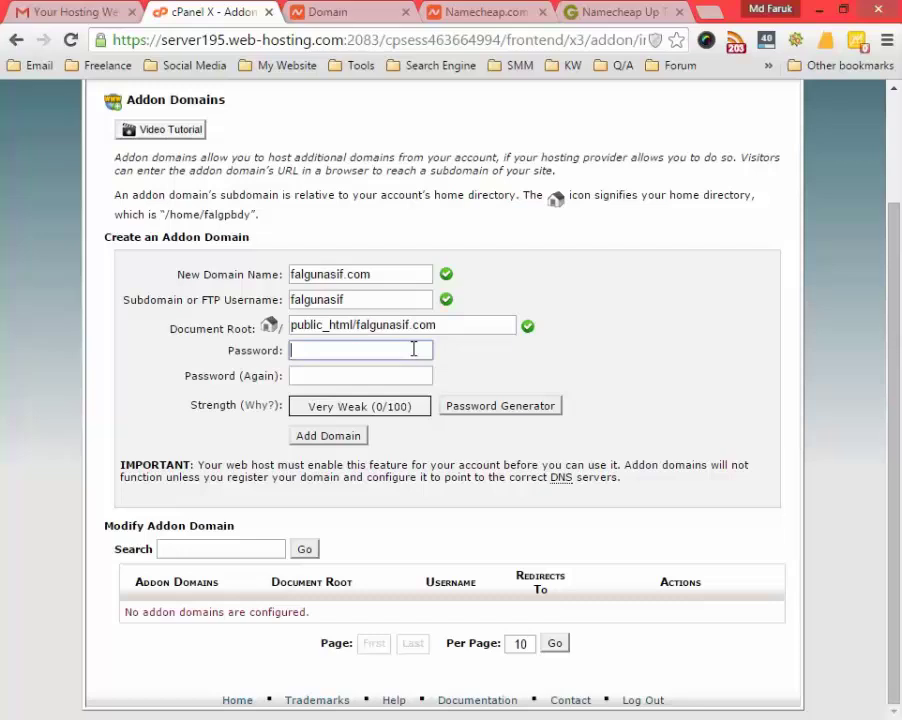
click(483, 406)
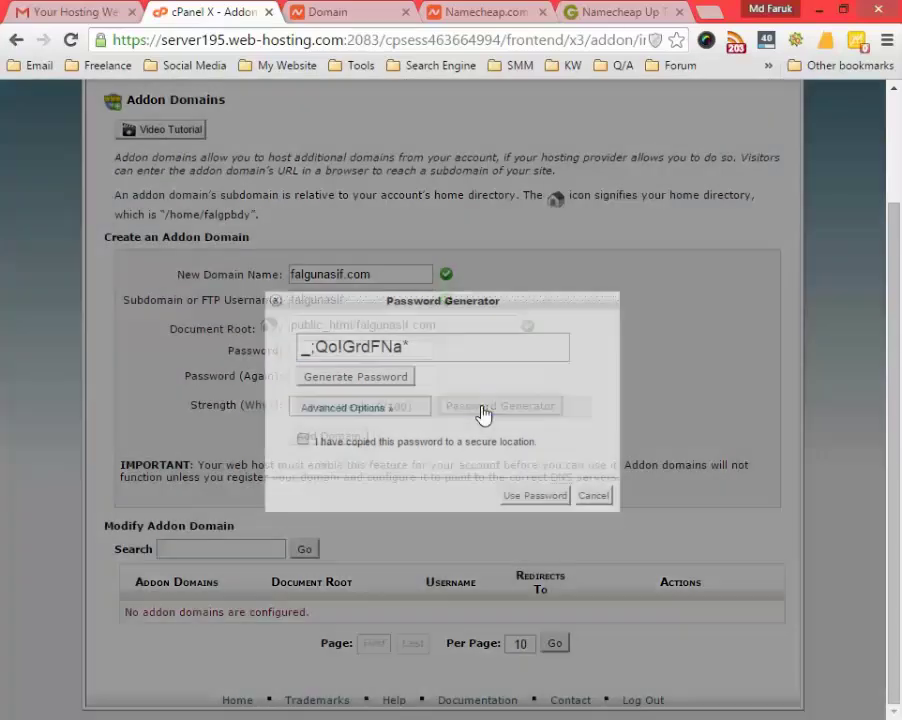
click(423, 344)
key(ctrl+a)
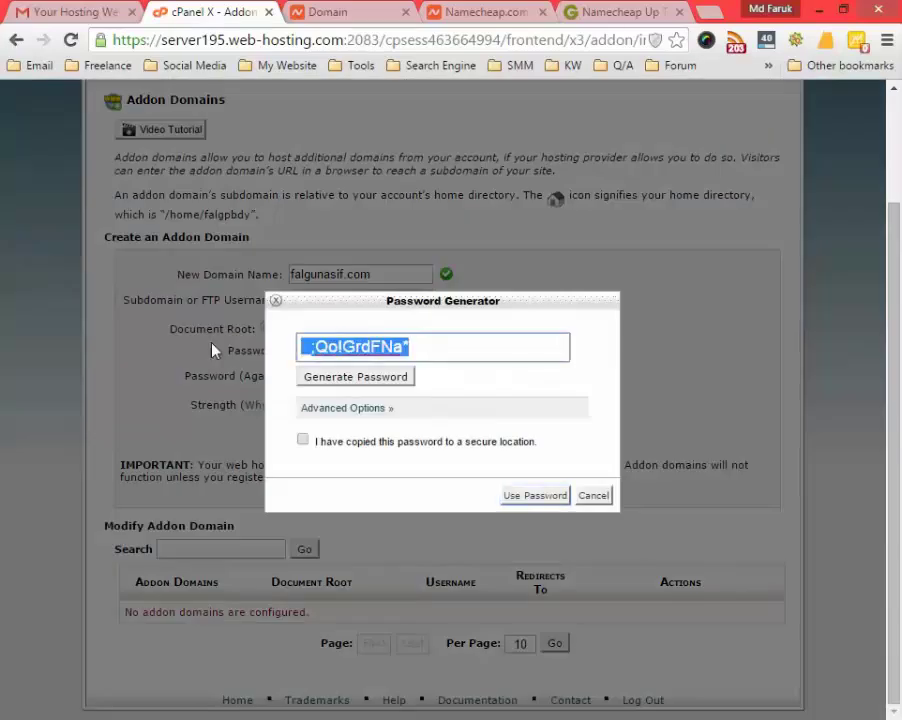
click(302, 440)
click(540, 495)
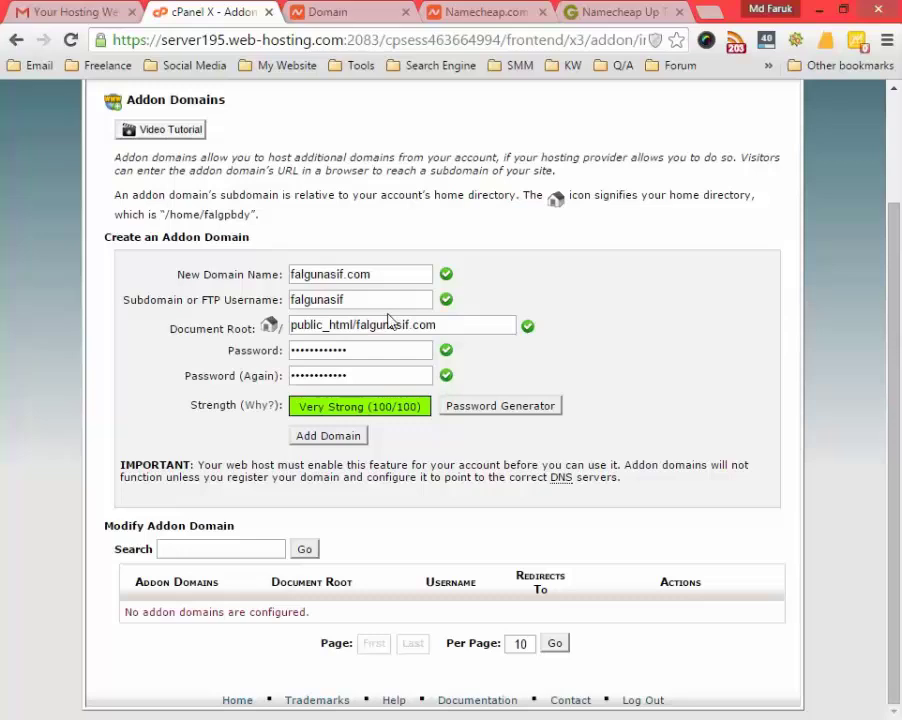
- Close the Notepad notes holding the generated password
key(alt+Tab)
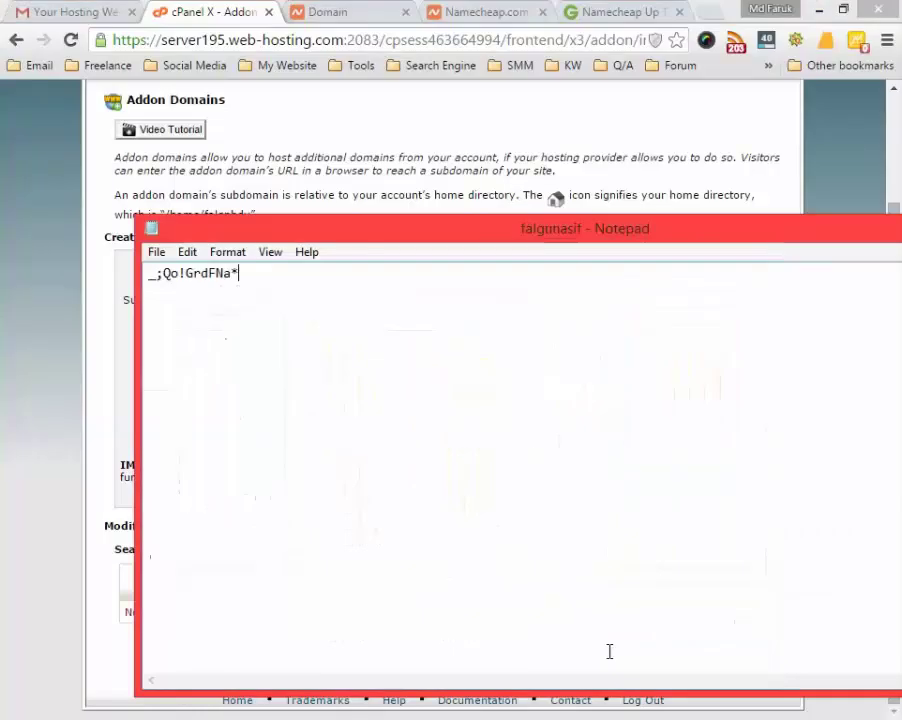
drag(698, 244, 483, 255)
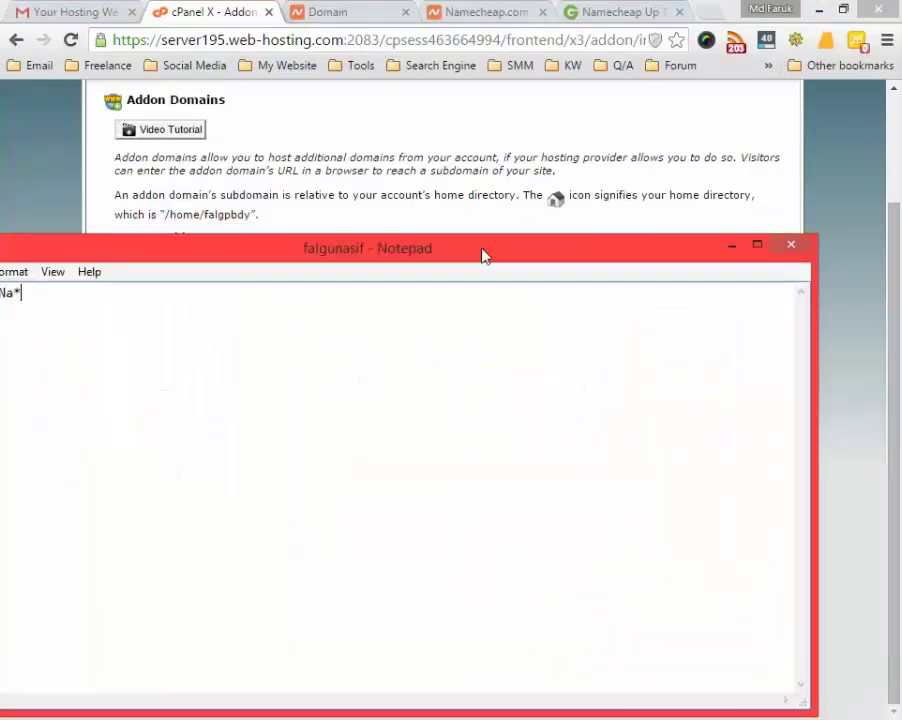
click(789, 248)
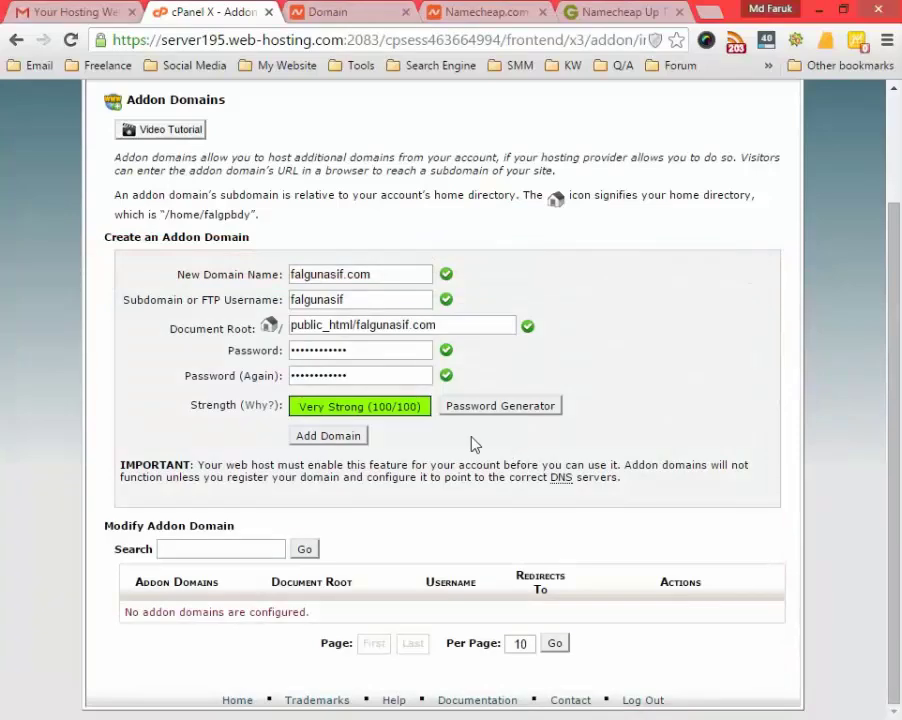
- Submit the falgunasif.com addon domain, which fails with 'You cannot park your main domain.', and decline saving the password
click(330, 436)
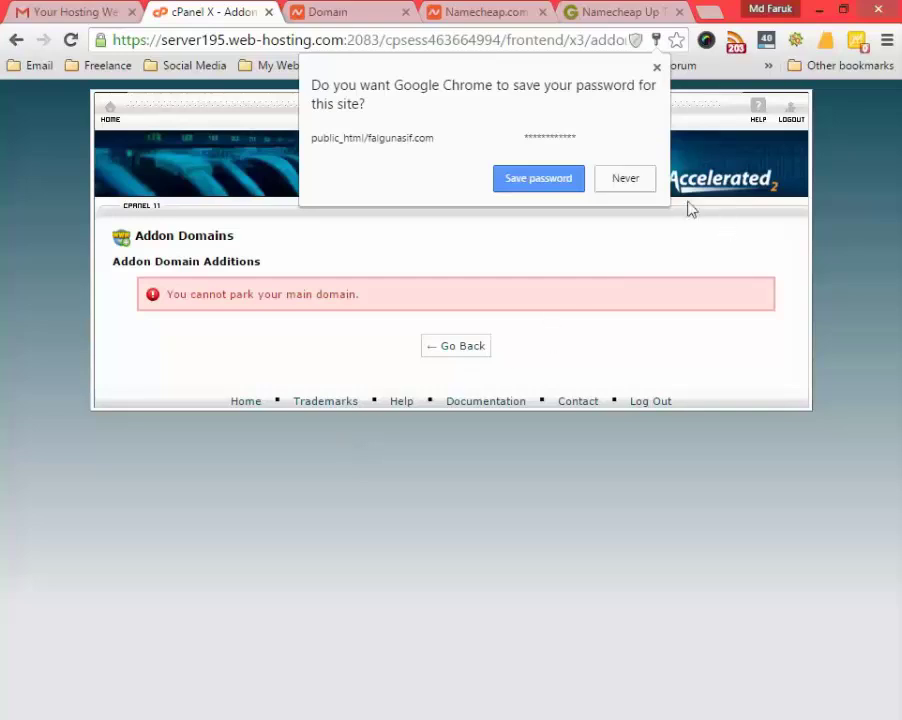
click(632, 178)
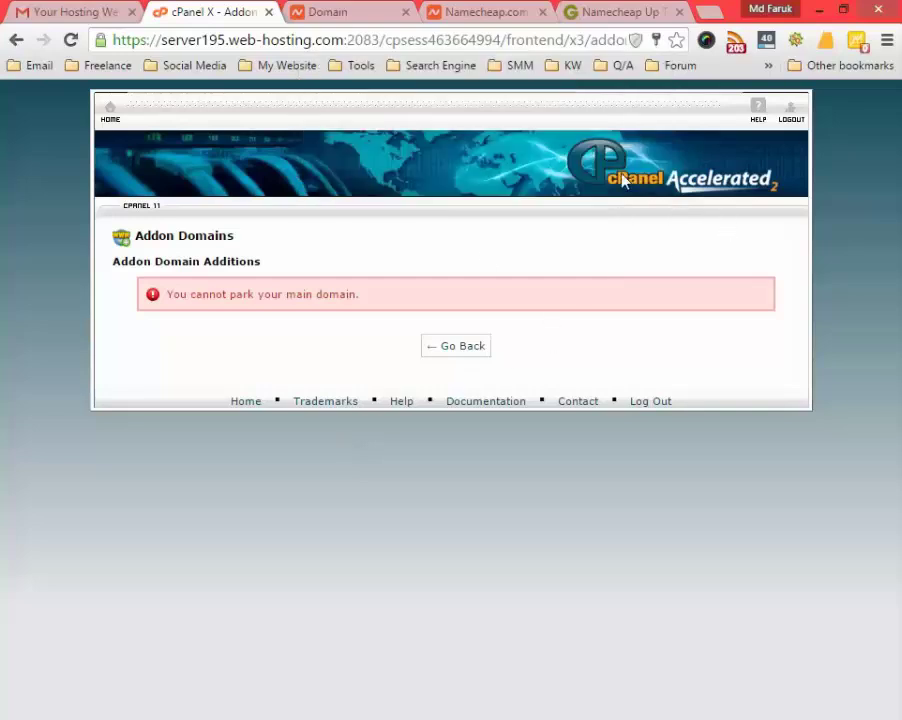
- Go back from the addon domain error and return to the cPanel home page
click(461, 360)
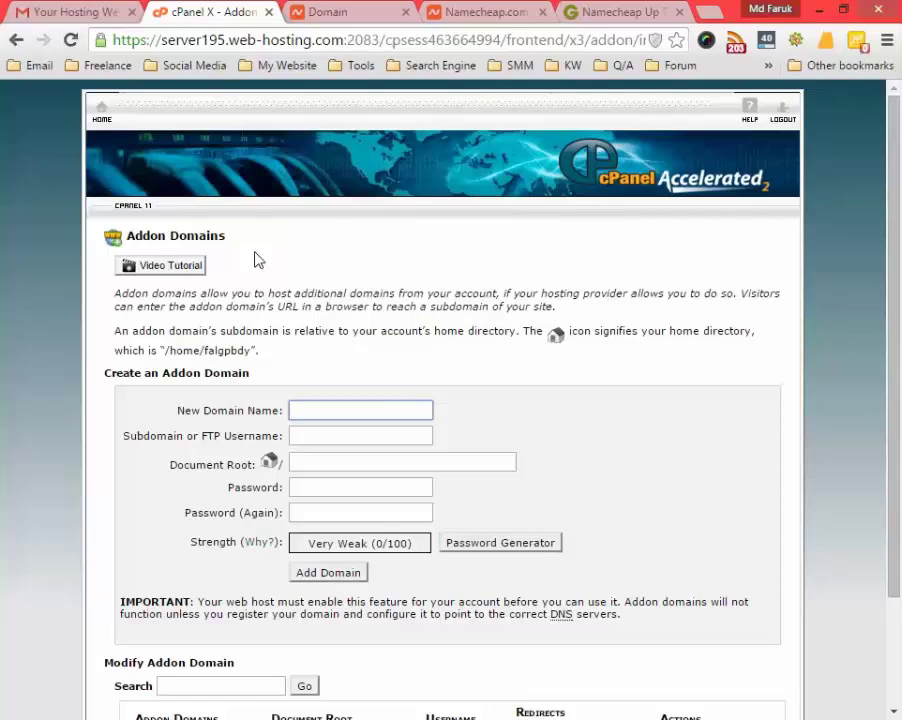
key(alt+Left)
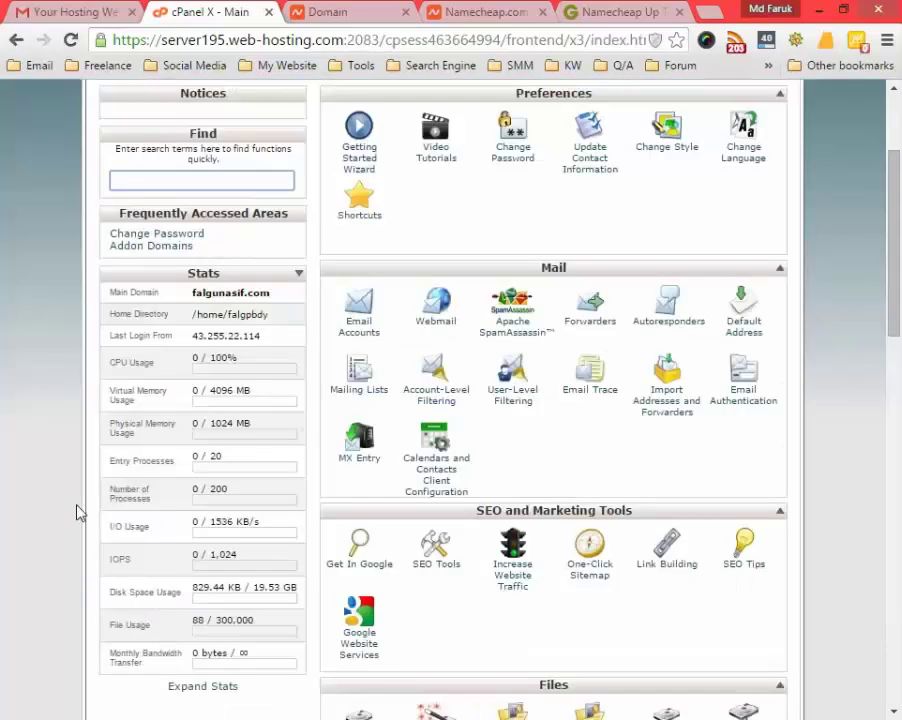